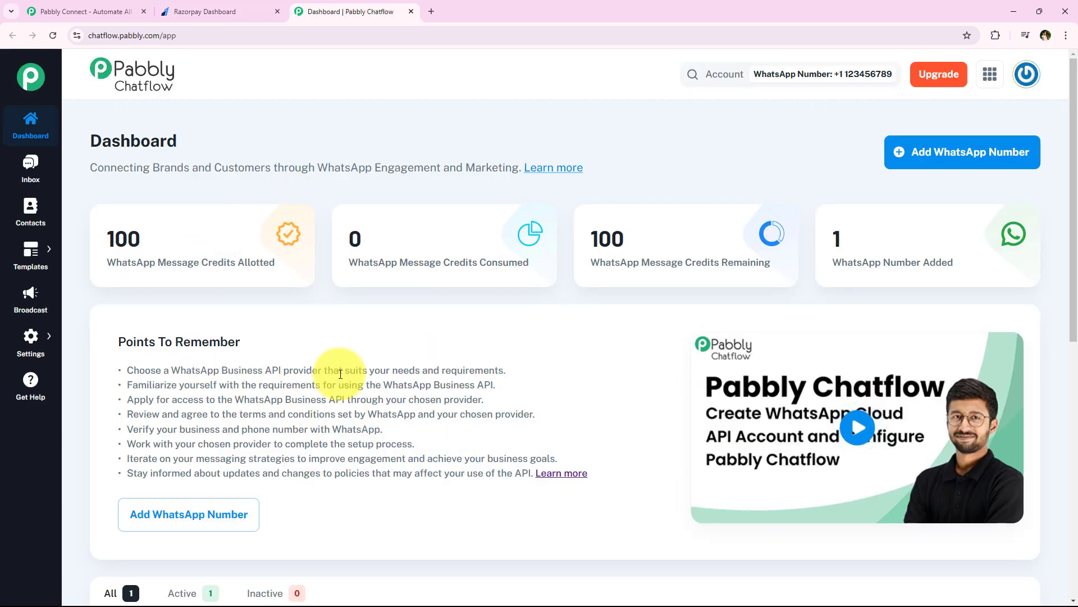
Compare the Razorpay test-mode dashboard with Chatflow a few times, then go to the Pabbly Connect tab.
{"action": "left_click", "coordinate": [181, 6]}
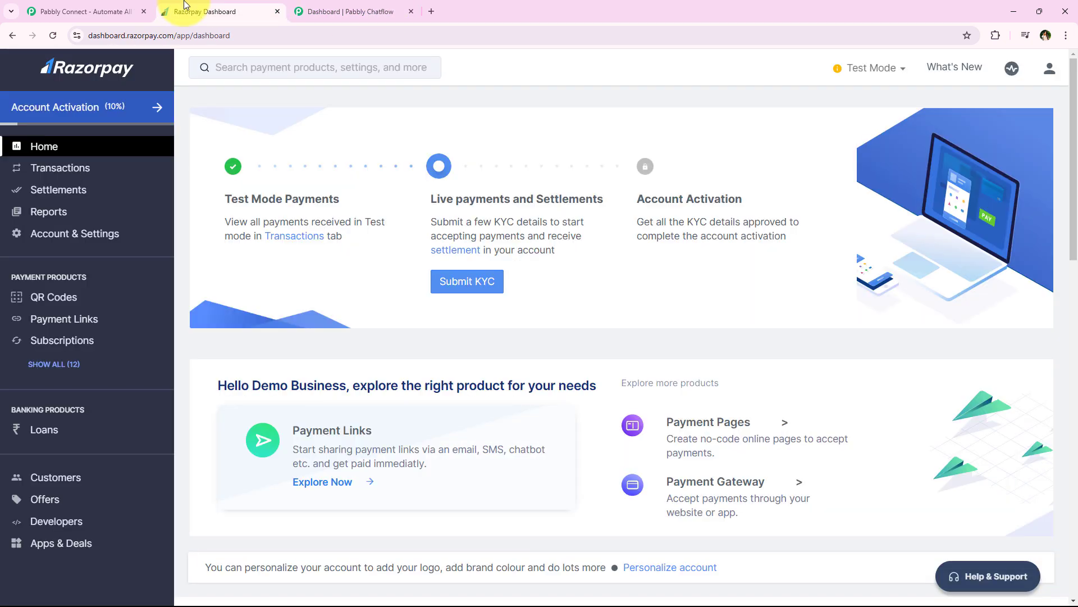
{"action": "left_click", "coordinate": [315, 9]}
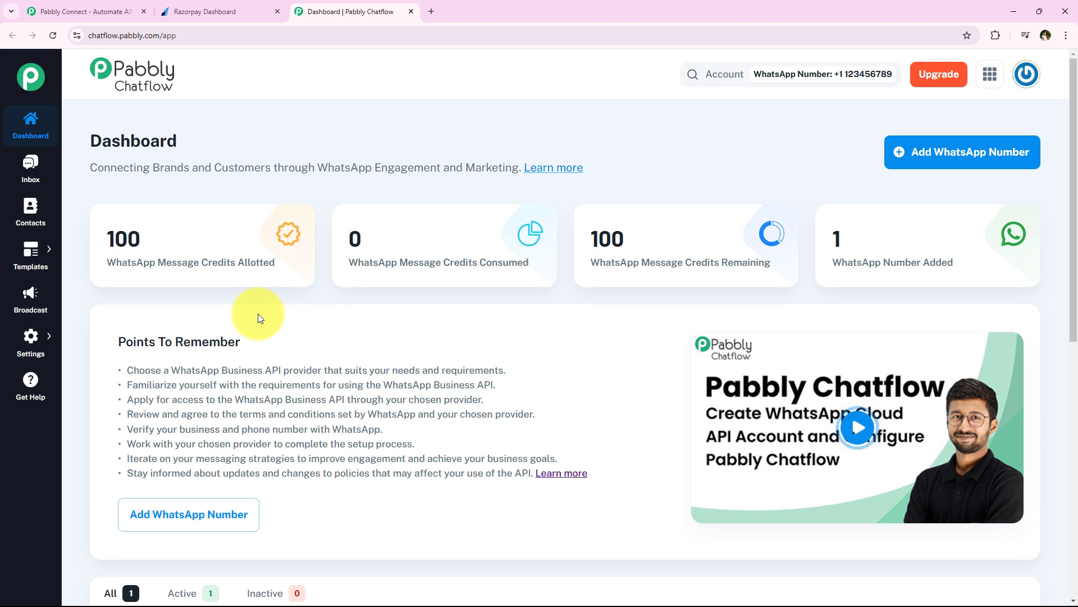
{"action": "left_click", "coordinate": [196, 10]}
{"action": "left_click", "coordinate": [388, 10]}
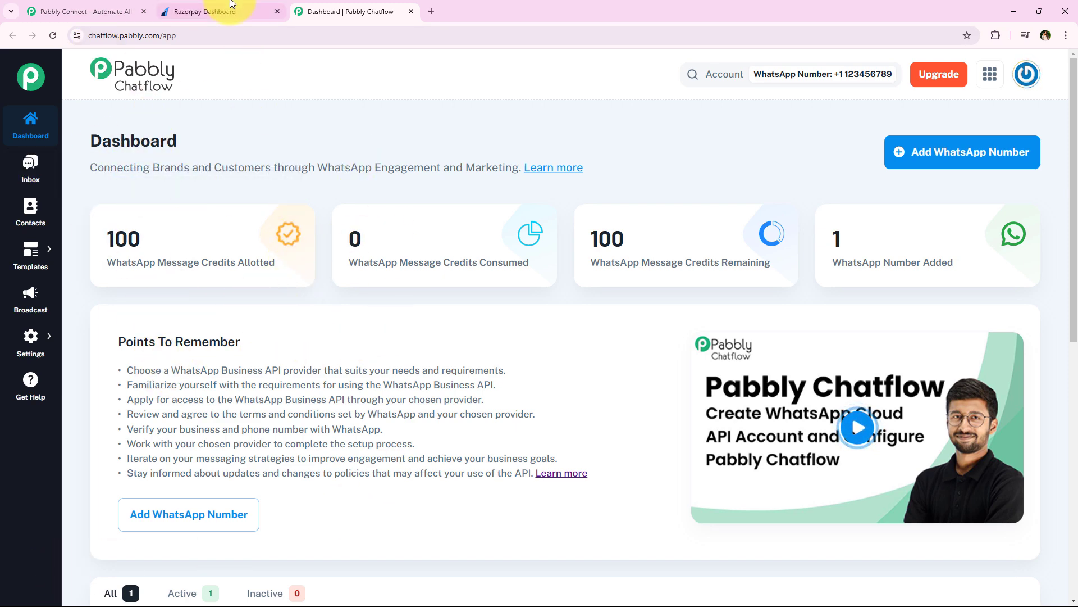
{"action": "left_click", "coordinate": [196, 10]}
{"action": "left_click", "coordinate": [337, 10]}
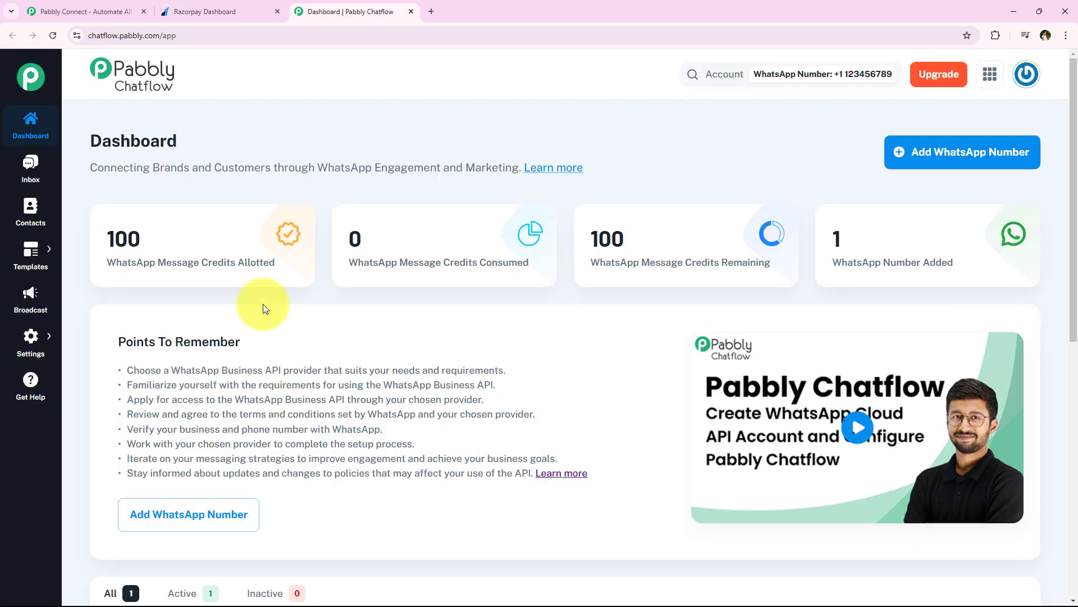
{"action": "left_click", "coordinate": [67, 11]}
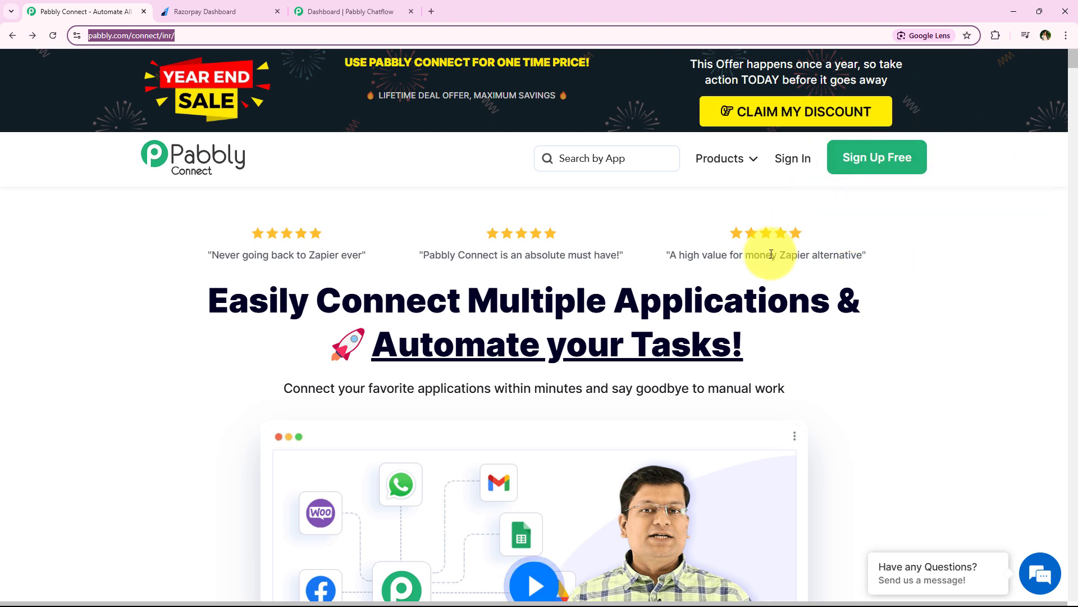
Use Sign In on the Pabbly Connect landing page to reach the Pabbly apps list.
{"action": "left_click", "coordinate": [799, 167]}
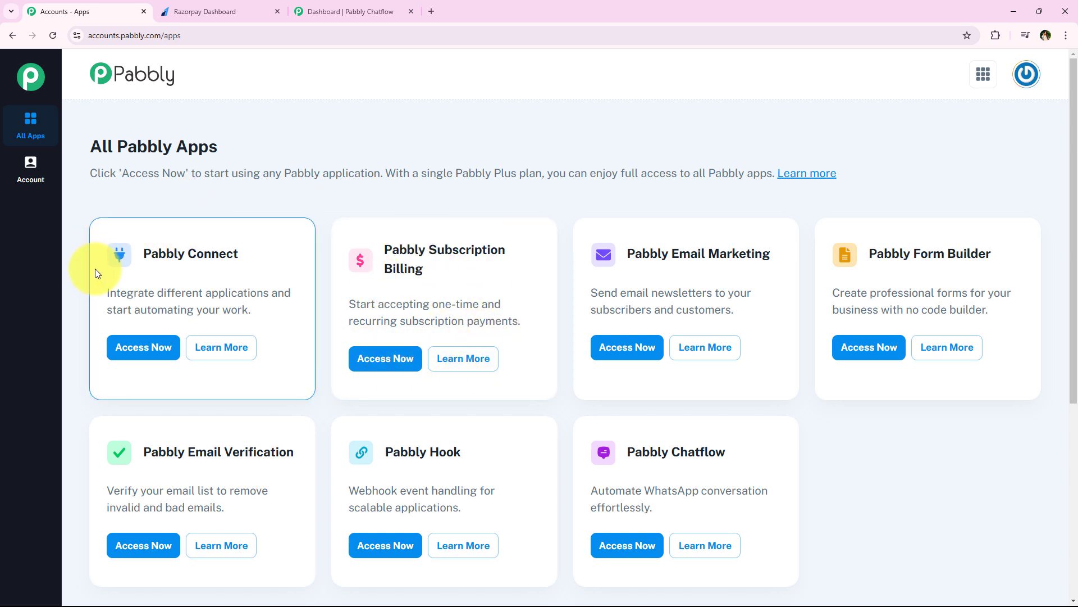
Scan the All Pabbly Apps heading and app titles, pointing out Pabbly Chatflow.
{"action": "left_click_drag", "start_coordinate": [76, 150], "coordinate": [224, 150]}
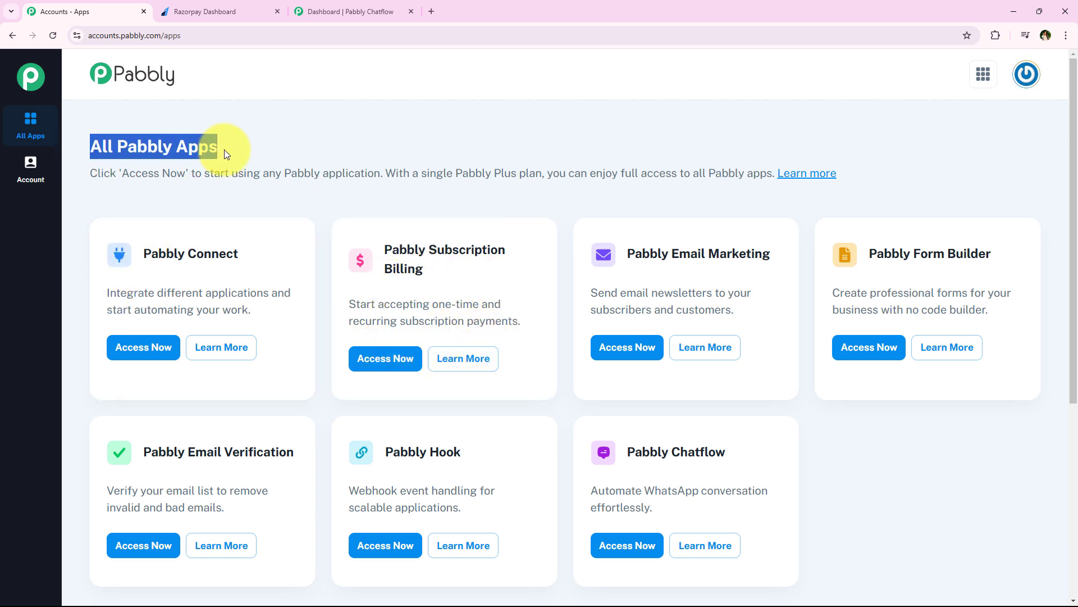
{"action": "scroll", "coordinate": [275, 239], "scroll_direction": "down", "scroll_amount": 1}
{"action": "scroll", "coordinate": [287, 256], "scroll_direction": "up", "scroll_amount": 1}
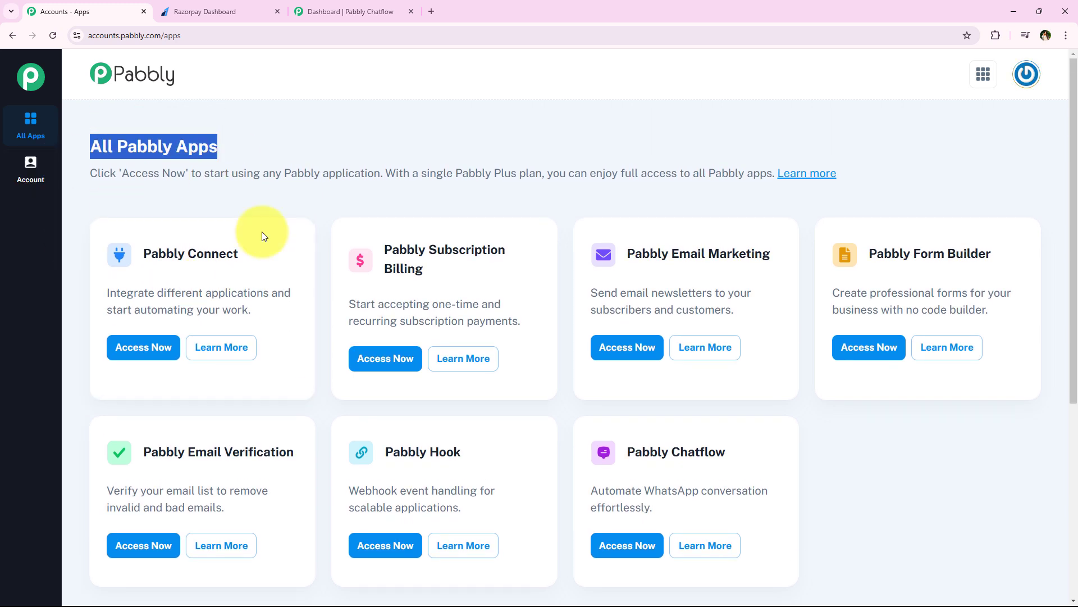
{"action": "left_click_drag", "start_coordinate": [125, 248], "coordinate": [1003, 268]}
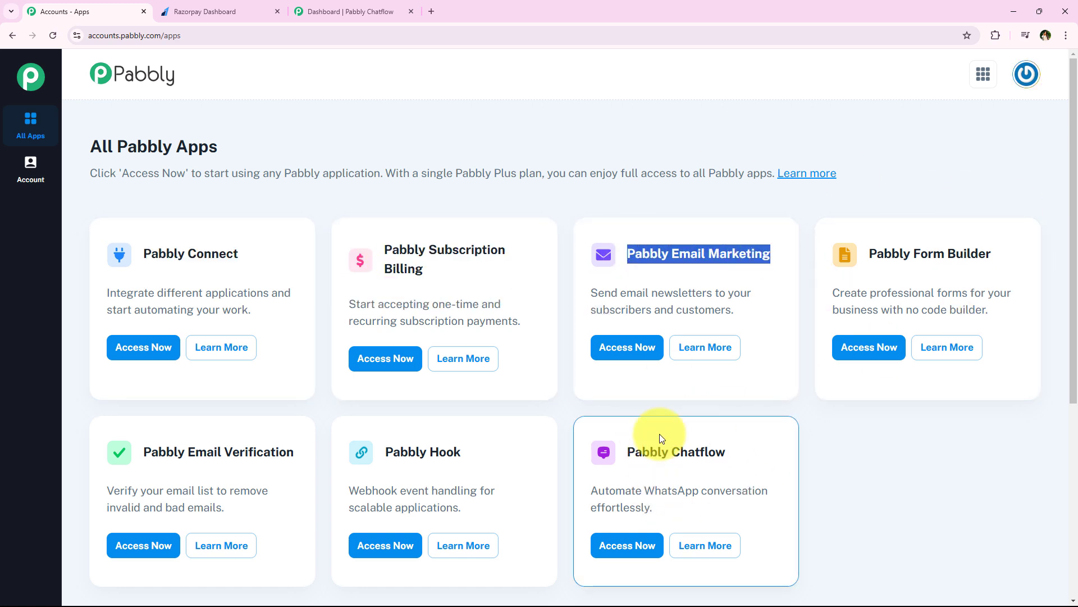
{"action": "left_click_drag", "start_coordinate": [627, 453], "coordinate": [731, 452]}
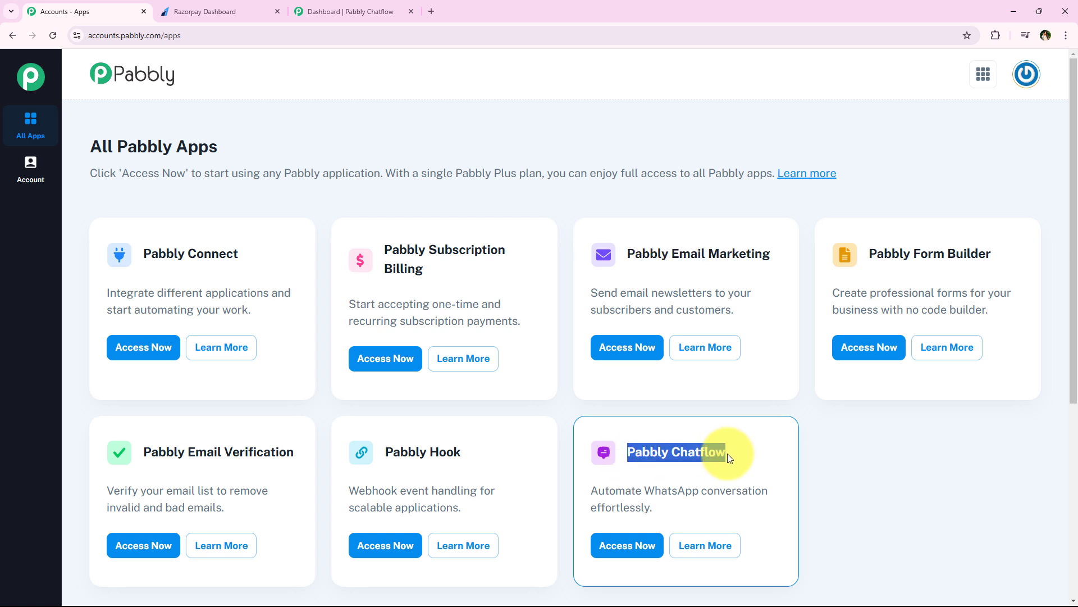
{"action": "left_click", "coordinate": [174, 140]}
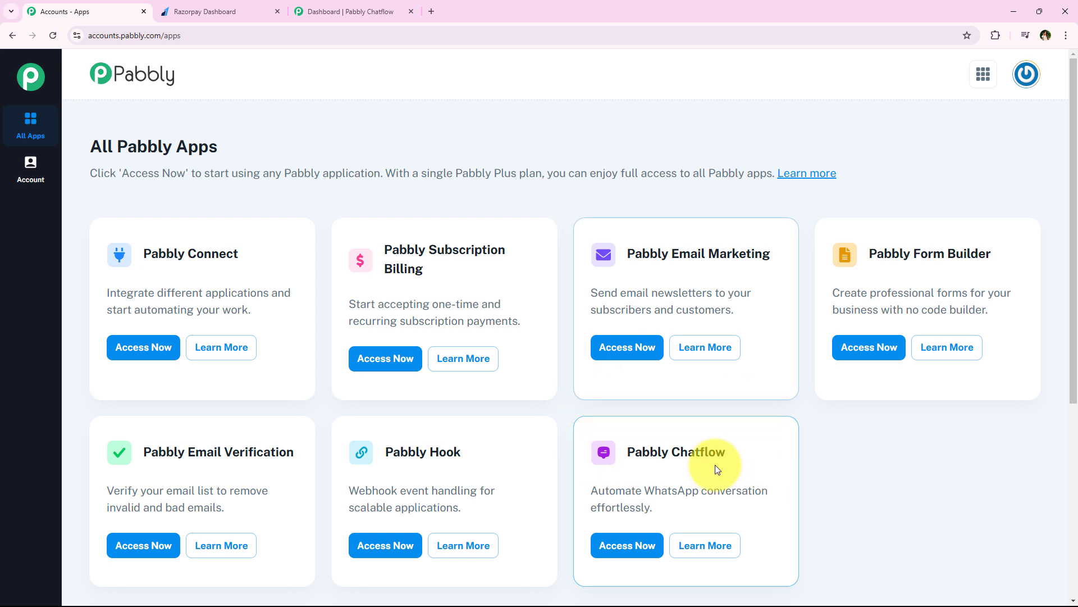
Point out the Chatflow description and Pabbly Connect's 'Integrate different applications' tagline, briefly checking the other tabs.
{"action": "left_click_drag", "start_coordinate": [588, 485], "coordinate": [704, 505]}
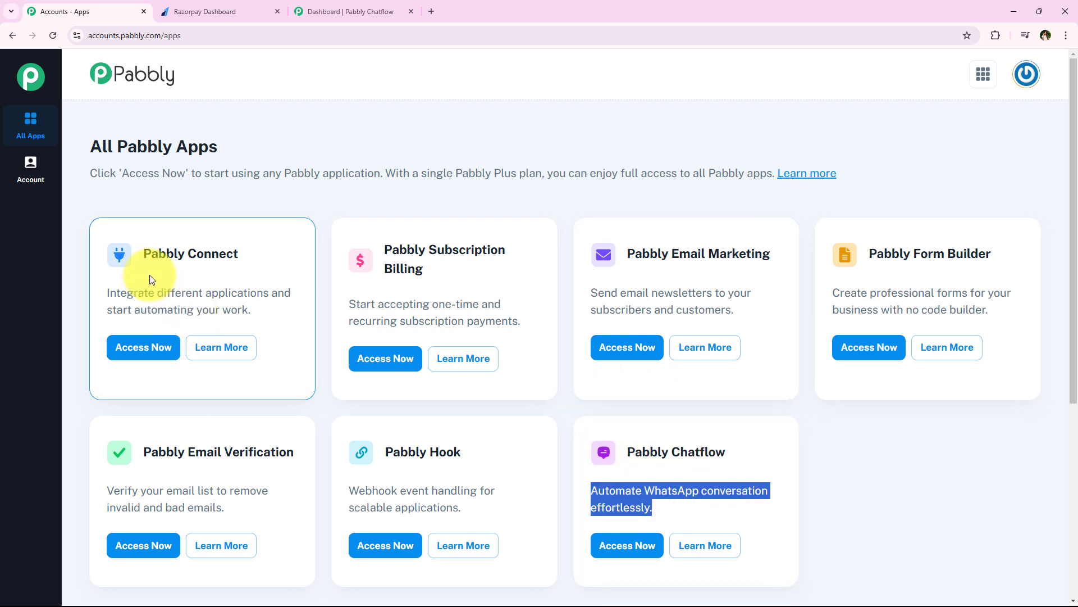
{"action": "triple_click", "coordinate": [180, 253]}
{"action": "left_click_drag", "start_coordinate": [108, 295], "coordinate": [270, 299]}
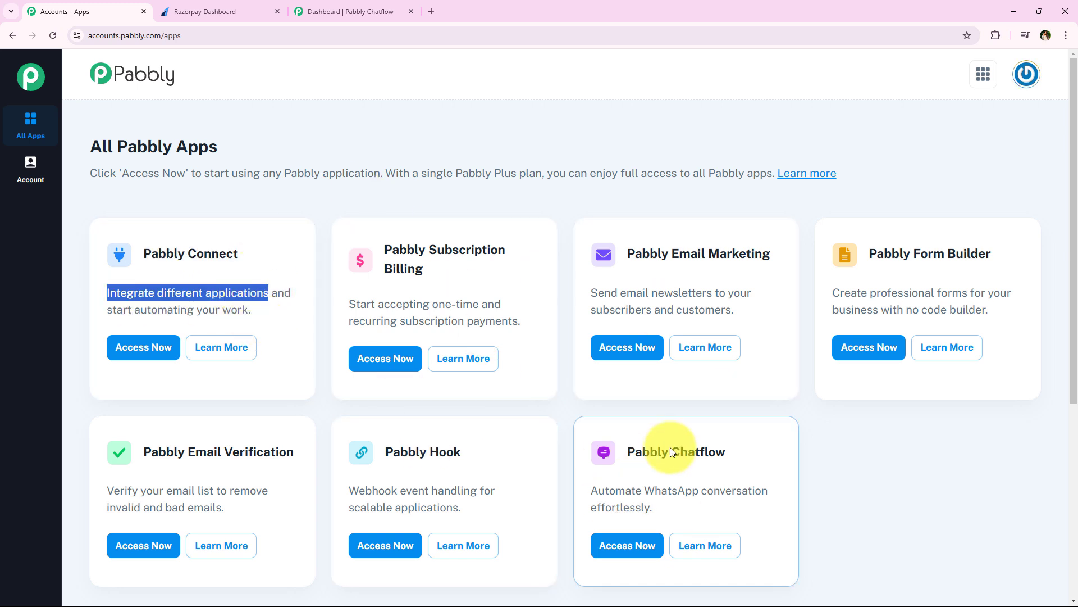
{"action": "left_click", "coordinate": [339, 14]}
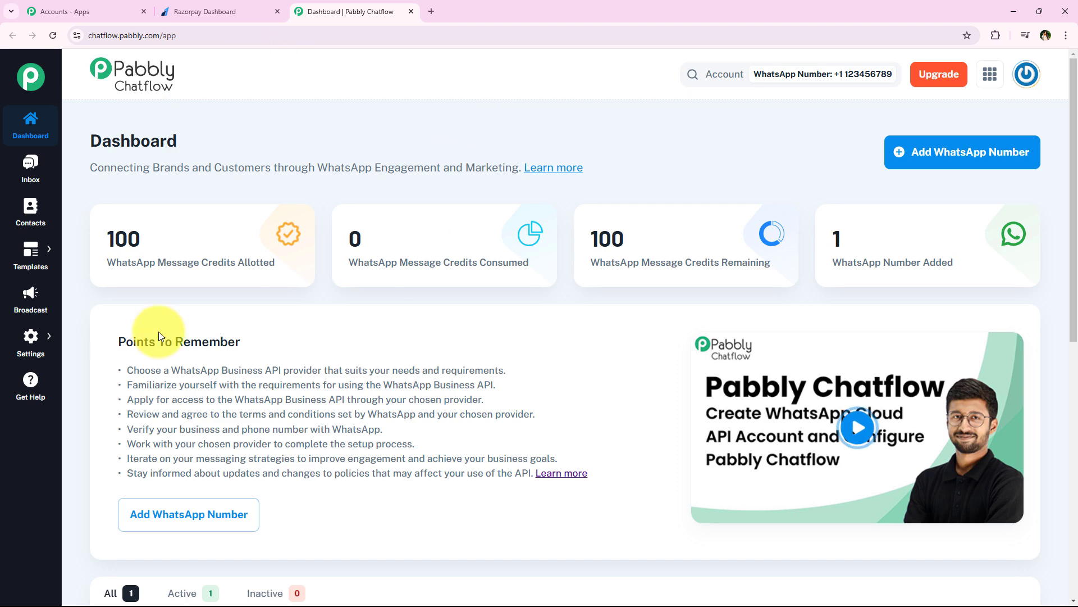
{"action": "left_click", "coordinate": [214, 11]}
{"action": "left_click", "coordinate": [102, 11]}
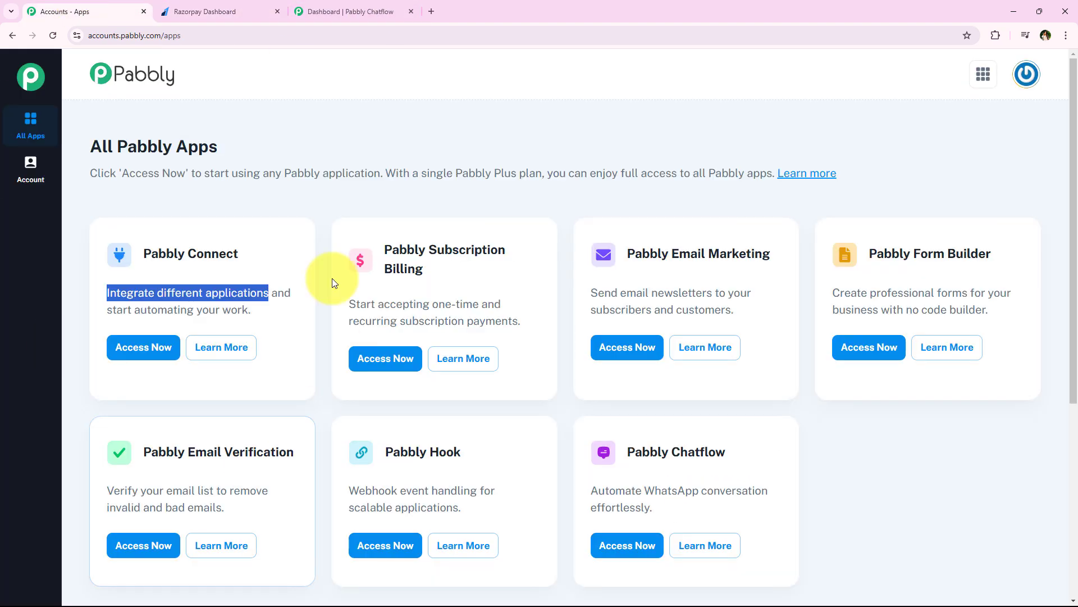
{"action": "left_click", "coordinate": [224, 241]}
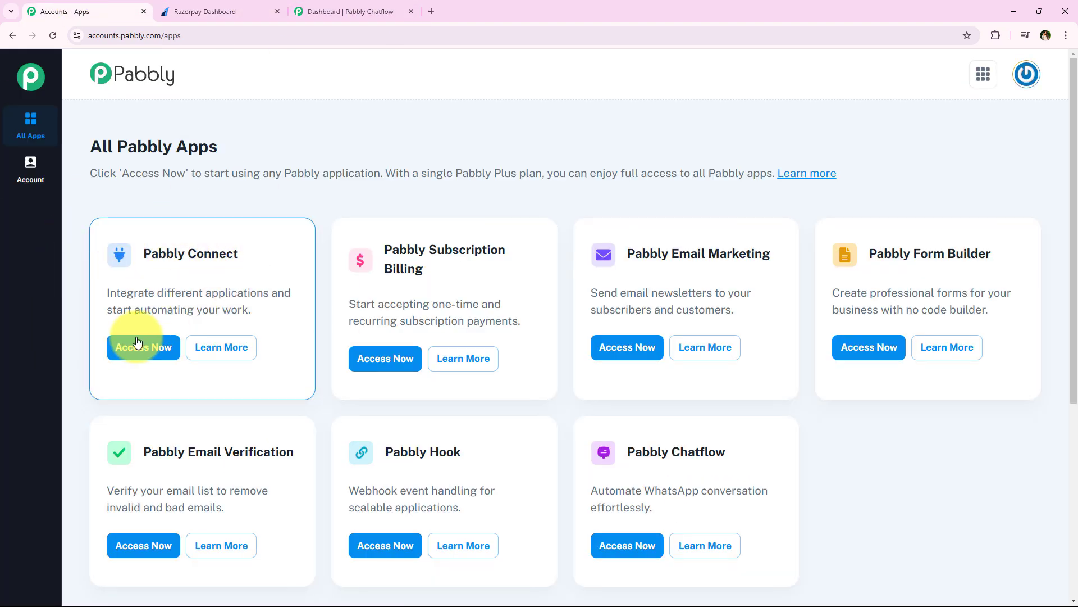
Create workflow 'How to Send WhatsApp Messages on Razorpay Payment using P…' in the Automations folder.
{"action": "left_click", "coordinate": [148, 351]}
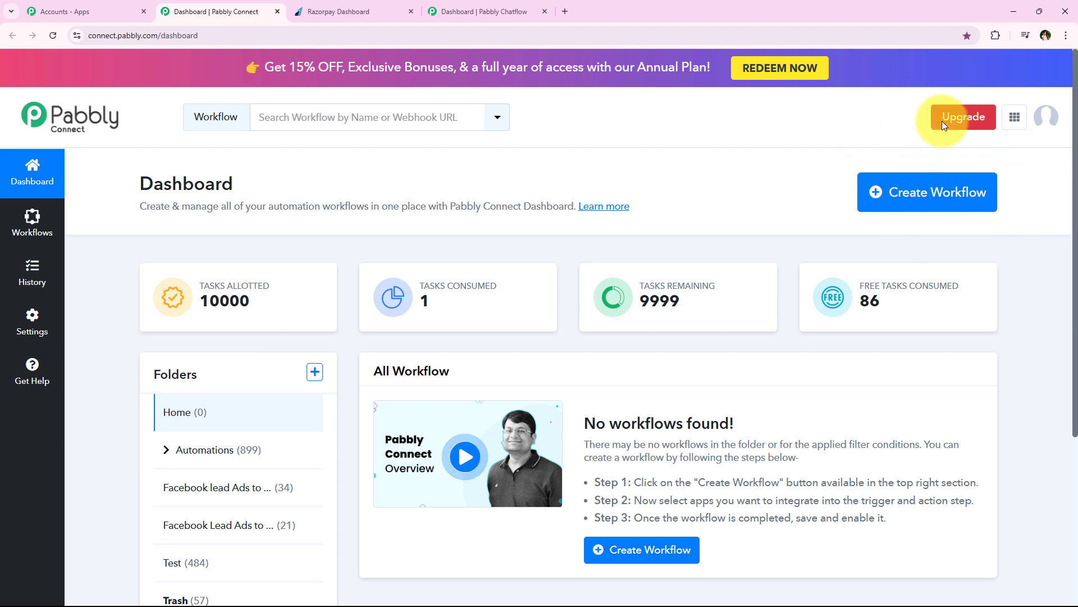
{"action": "left_click", "coordinate": [937, 193]}
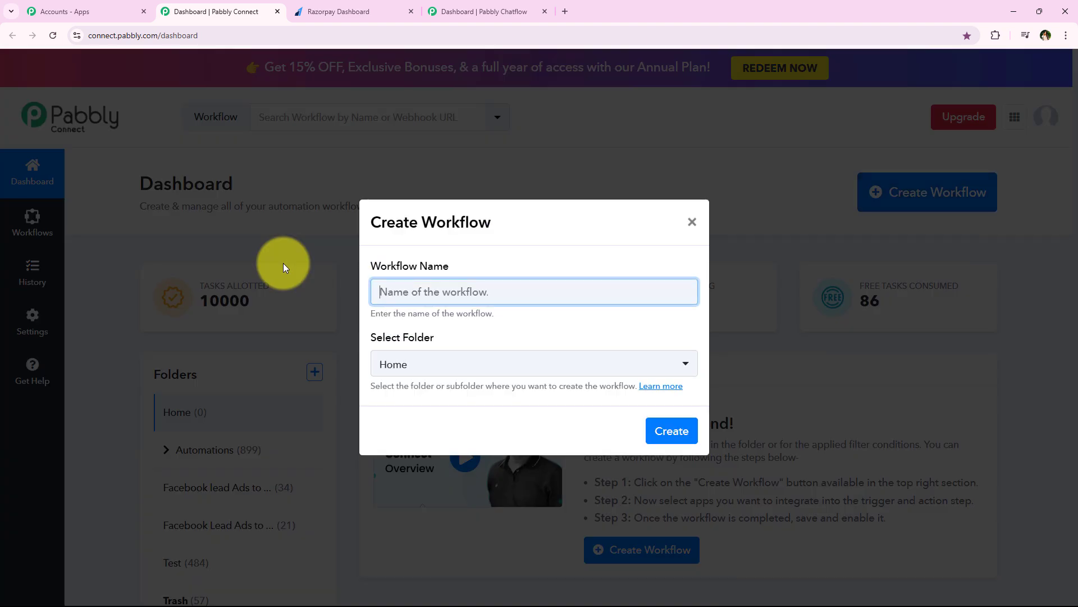
{"action": "left_click_drag", "start_coordinate": [371, 263], "coordinate": [480, 265]}
{"action": "left_click_drag", "start_coordinate": [371, 338], "coordinate": [466, 338]}
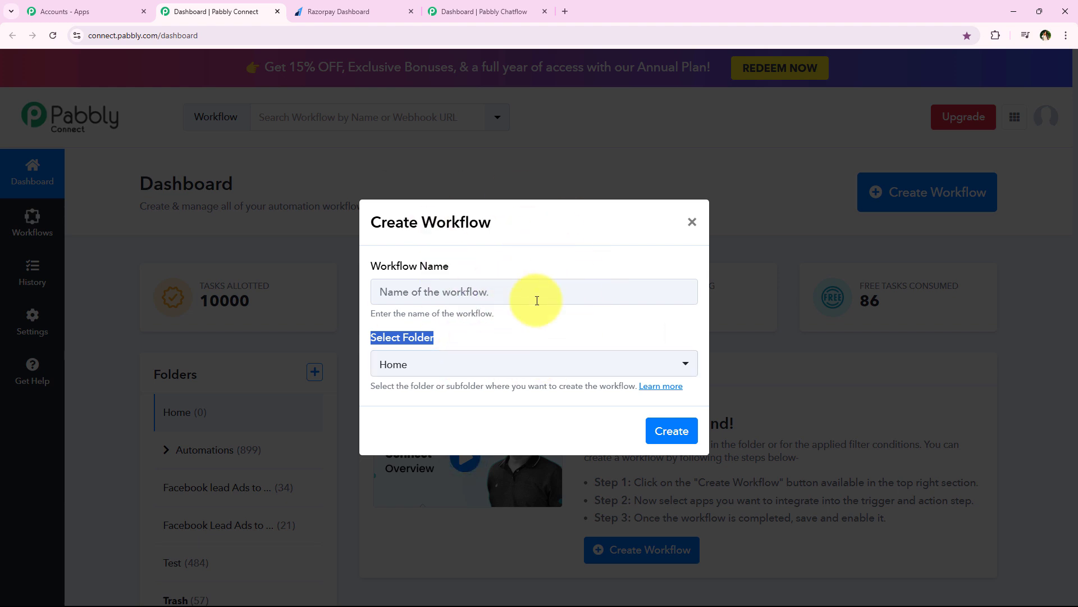
{"action": "left_click", "coordinate": [488, 367]}
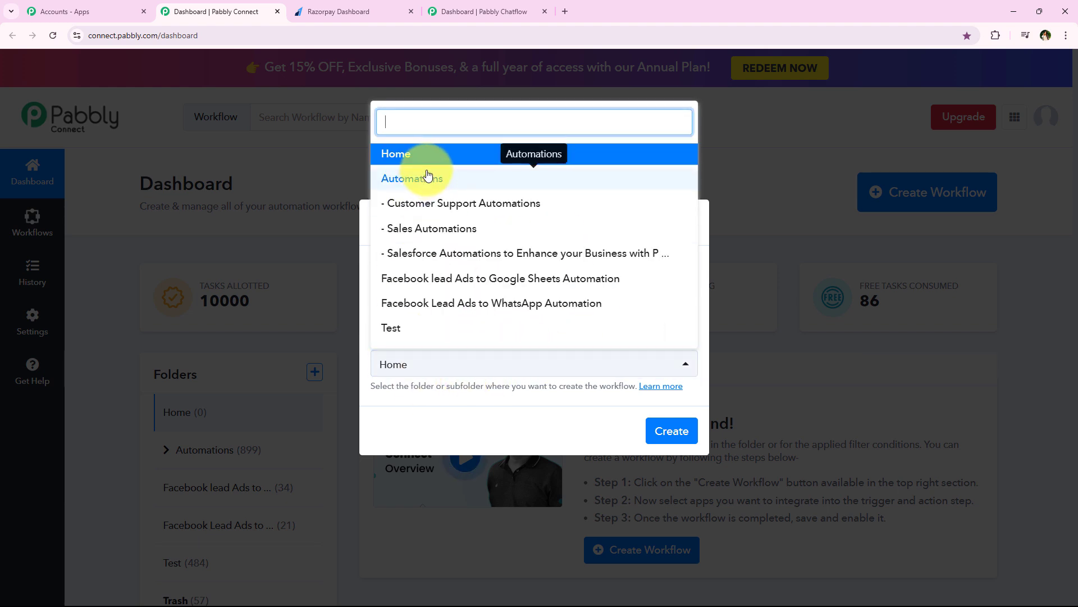
{"action": "left_click", "coordinate": [428, 177]}
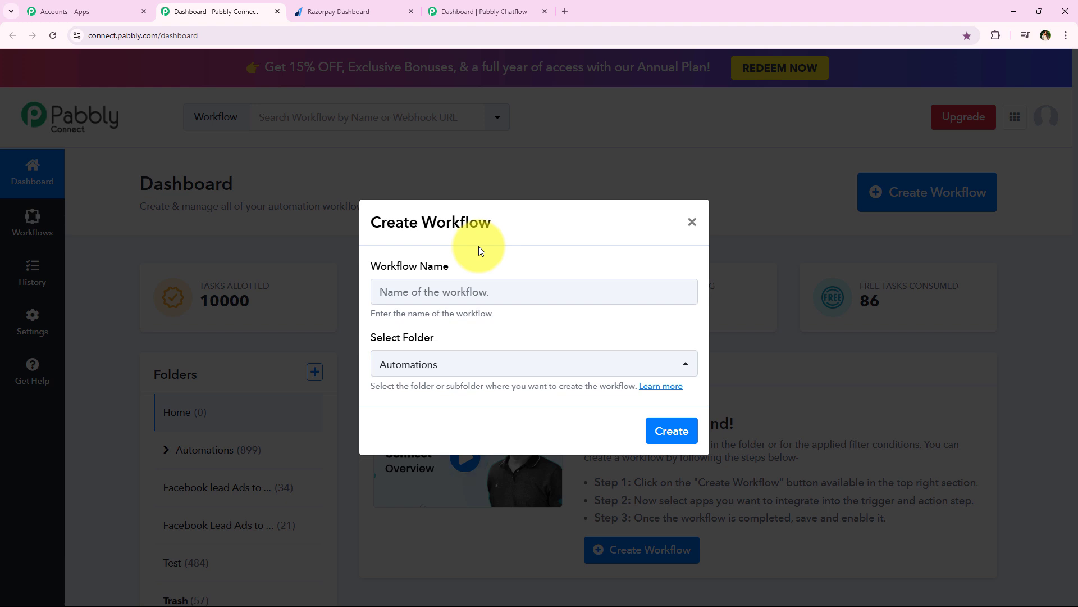
{"action": "key", "text": "ctrl+v"}
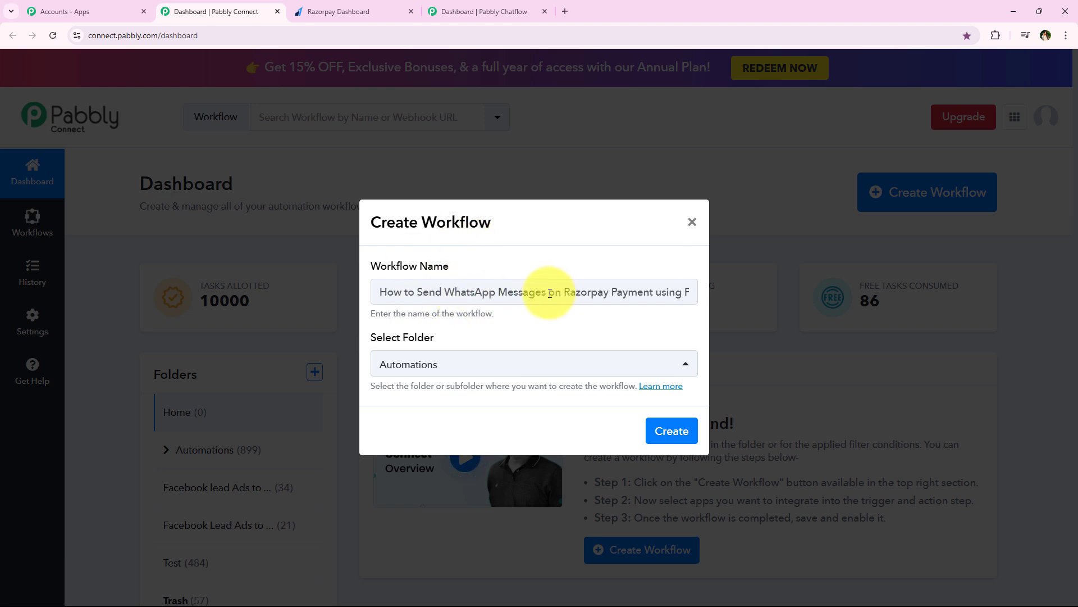
{"action": "left_click_drag", "start_coordinate": [548, 287], "coordinate": [703, 289]}
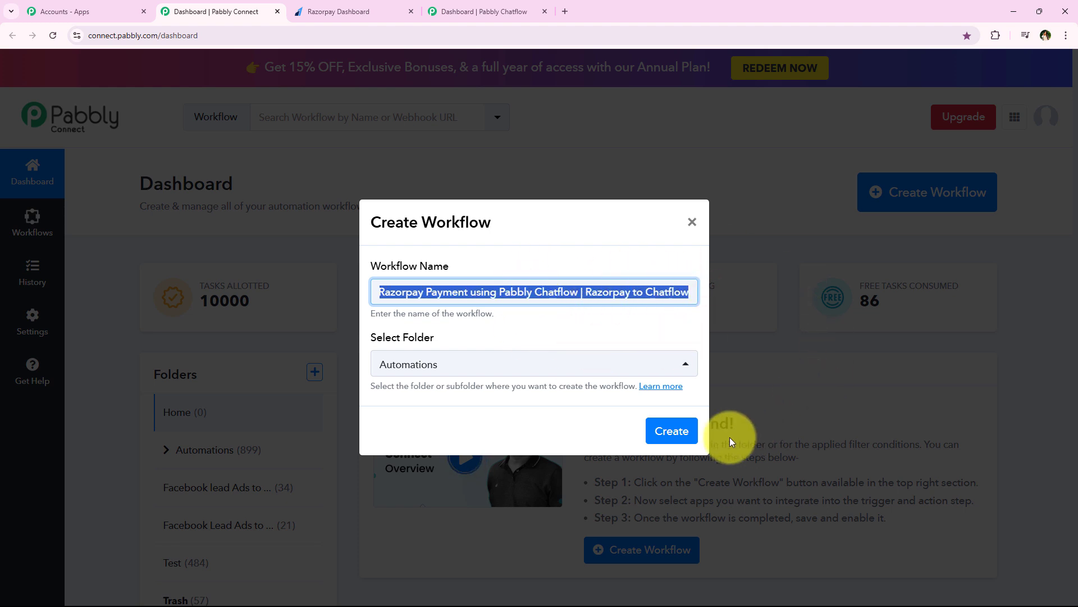
{"action": "left_click", "coordinate": [670, 430]}
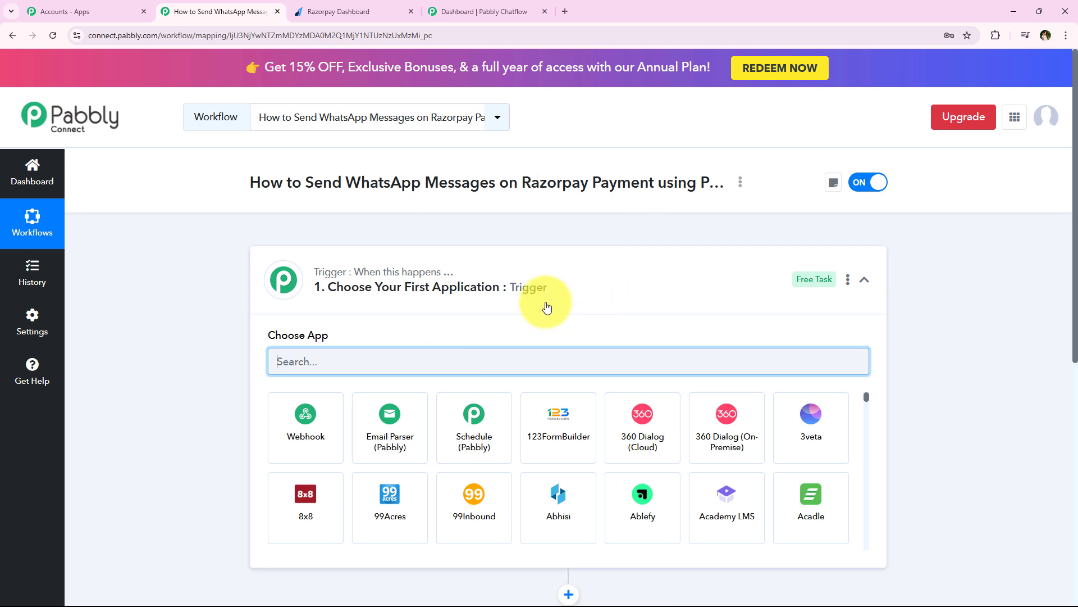
Collapse the Trigger card so the unconfigured Trigger and Action steps both show.
{"action": "left_click", "coordinate": [533, 289]}
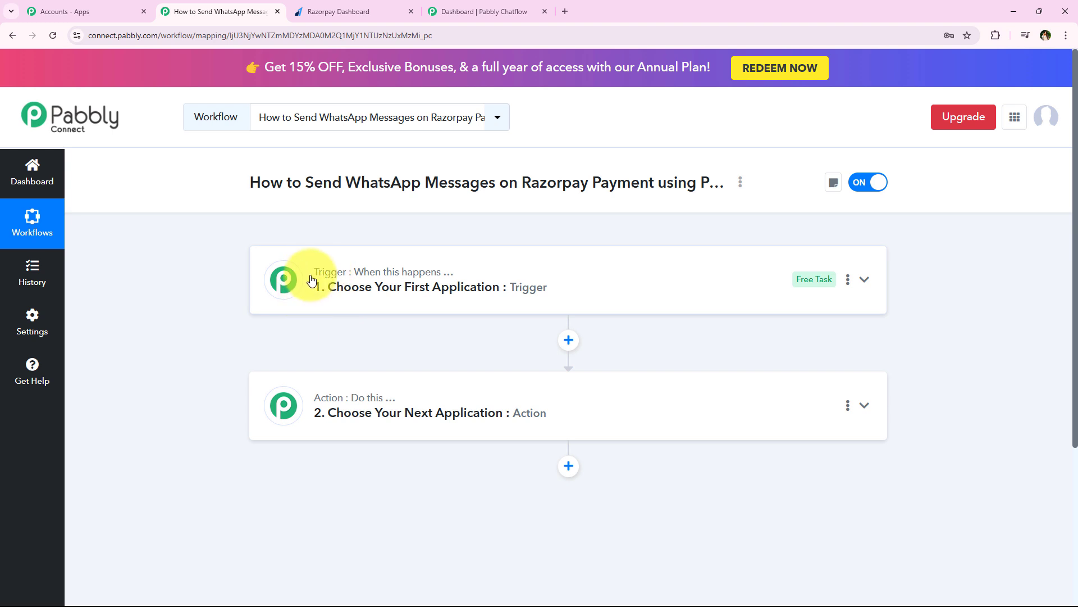
{"action": "mouse_move", "coordinate": [357, 274]}
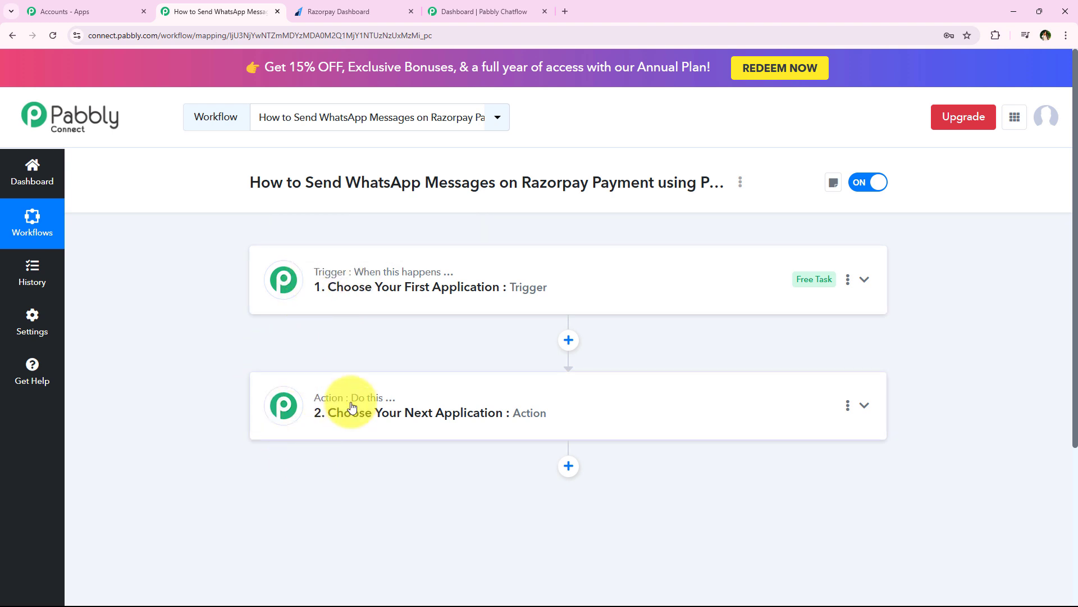
{"action": "mouse_move", "coordinate": [353, 402]}
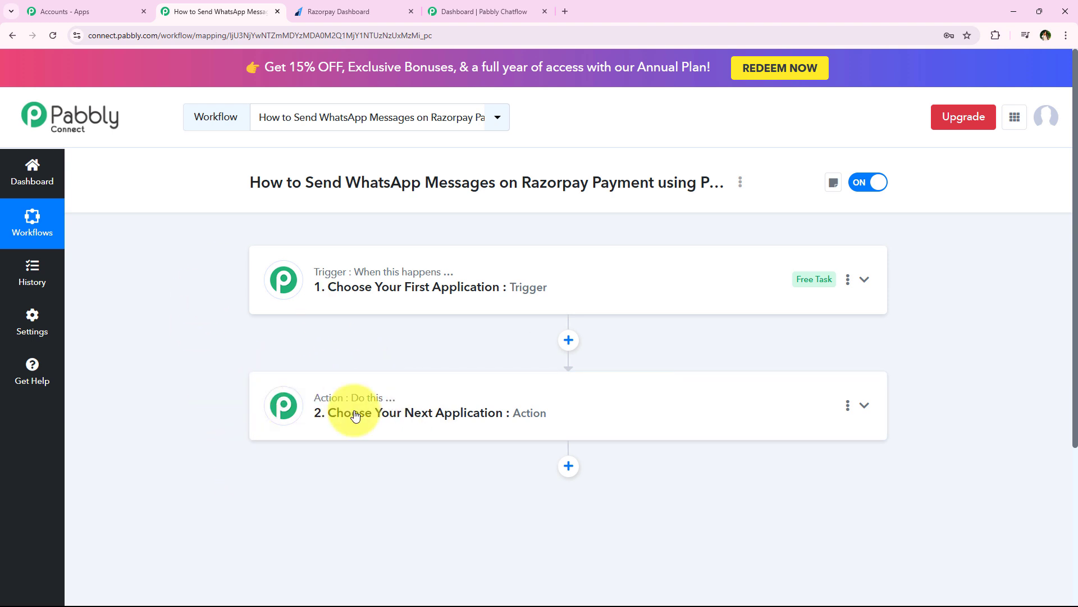
{"action": "left_click_drag", "start_coordinate": [306, 182], "coordinate": [734, 180]}
Search 'Raz' and pick Razorpay as the trigger app.
{"action": "left_click", "coordinate": [203, 315]}
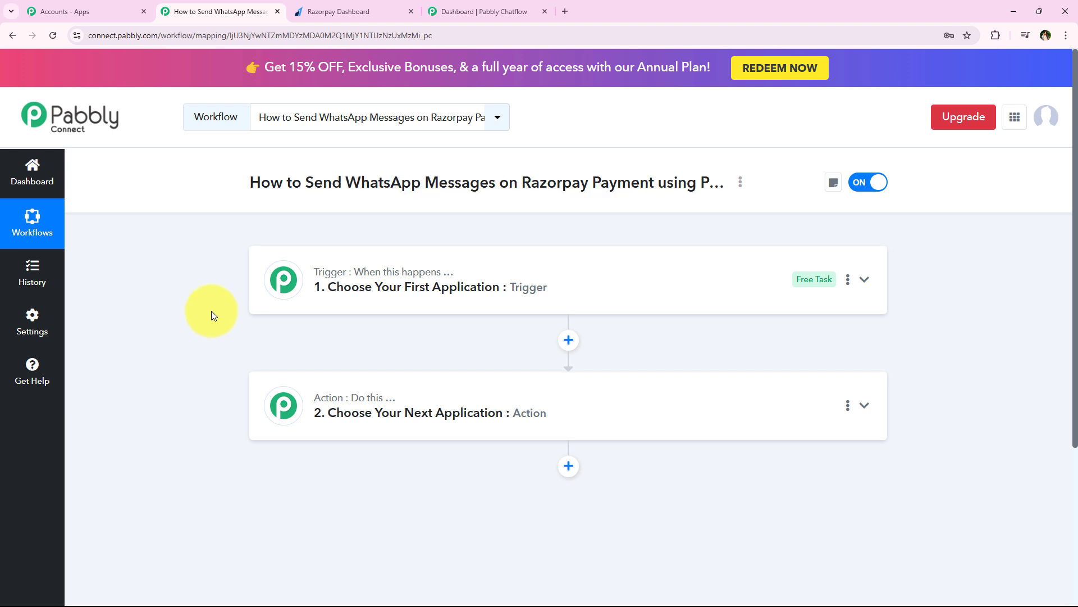
{"action": "left_click", "coordinate": [349, 289]}
{"action": "left_click", "coordinate": [380, 361]}
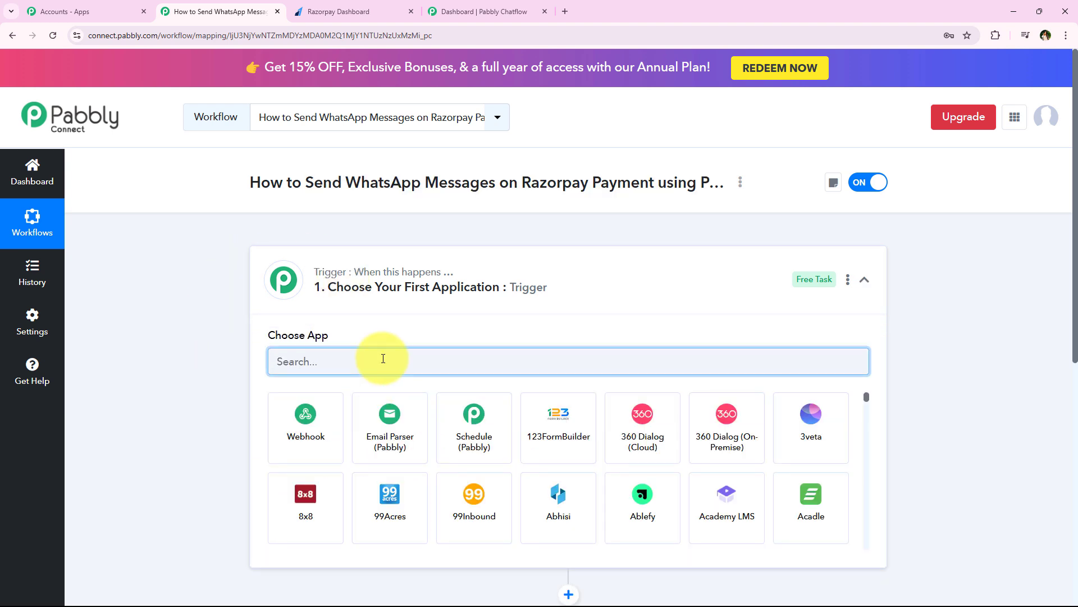
{"action": "type", "text": "Razorpay"}
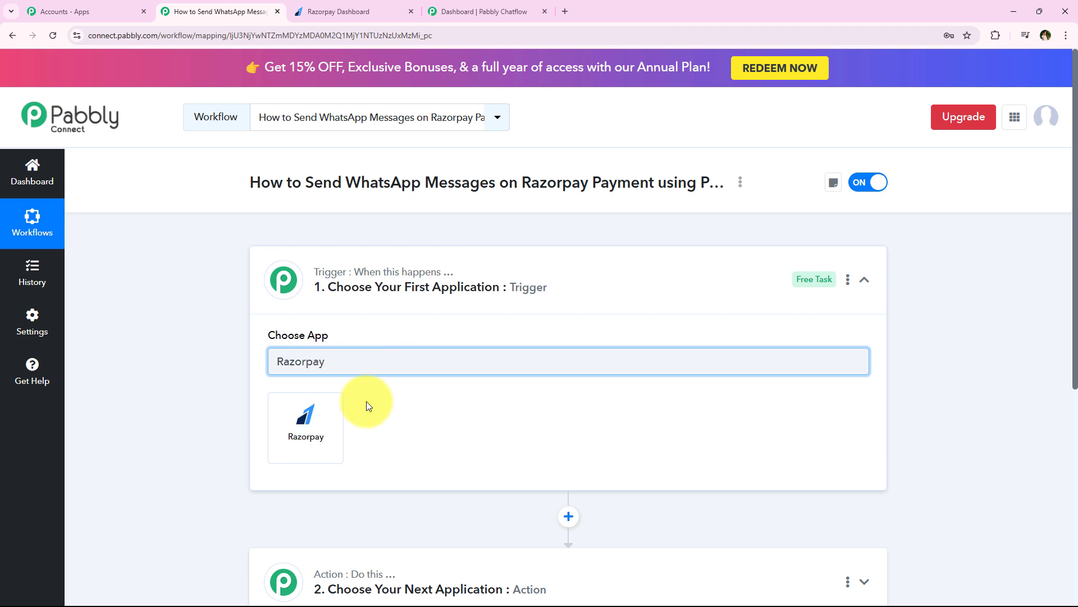
{"action": "left_click", "coordinate": [299, 433]}
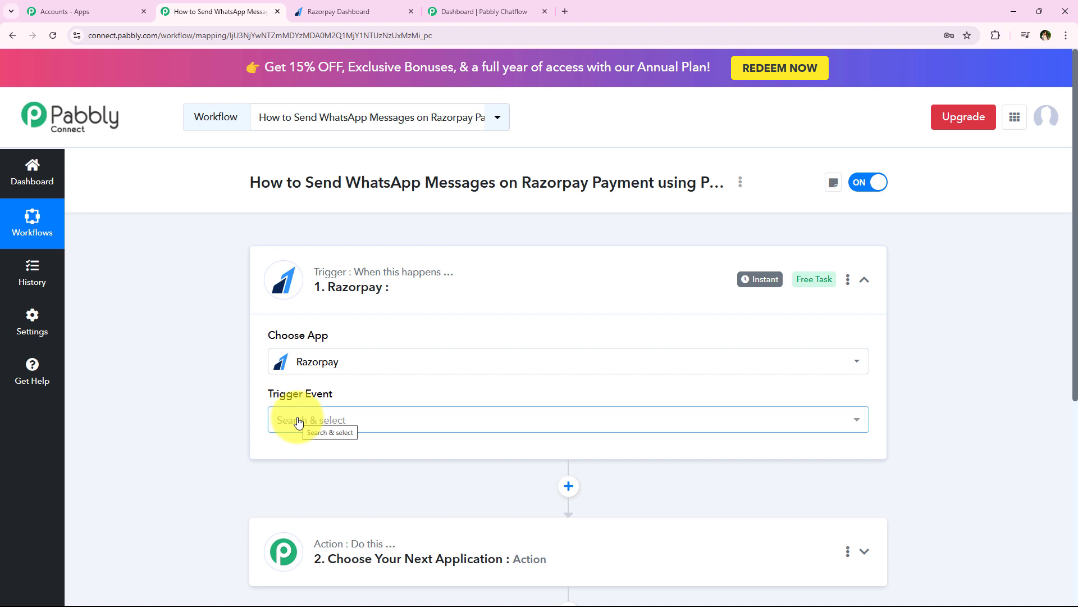
Set the trigger event to Payment Captured and scroll down to the generated webhook URL.
{"action": "mouse_move", "coordinate": [298, 398]}
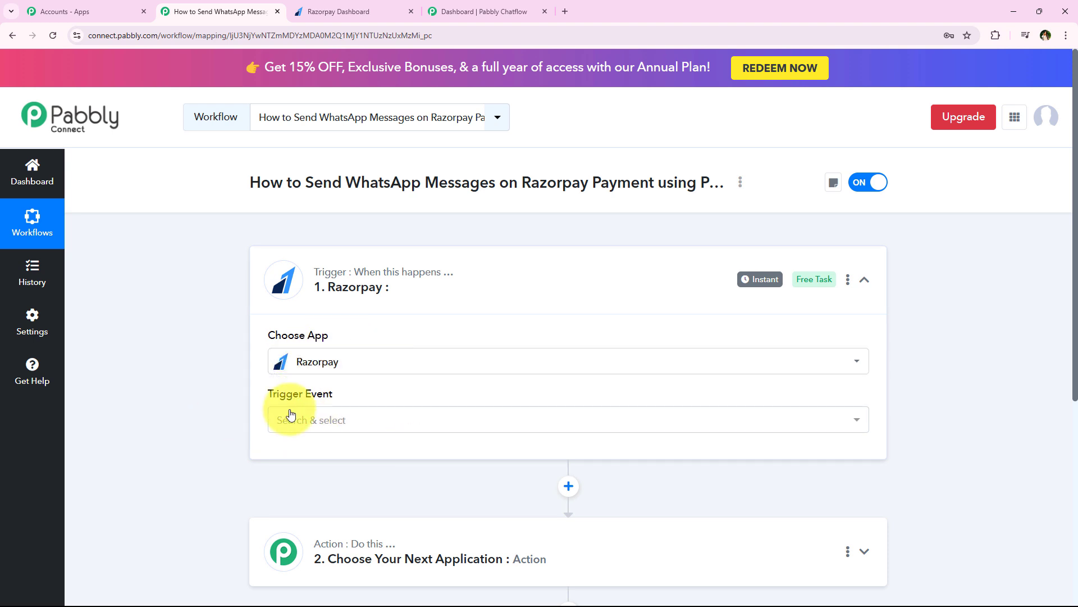
{"action": "left_click", "coordinate": [286, 418]}
{"action": "left_click", "coordinate": [313, 417]}
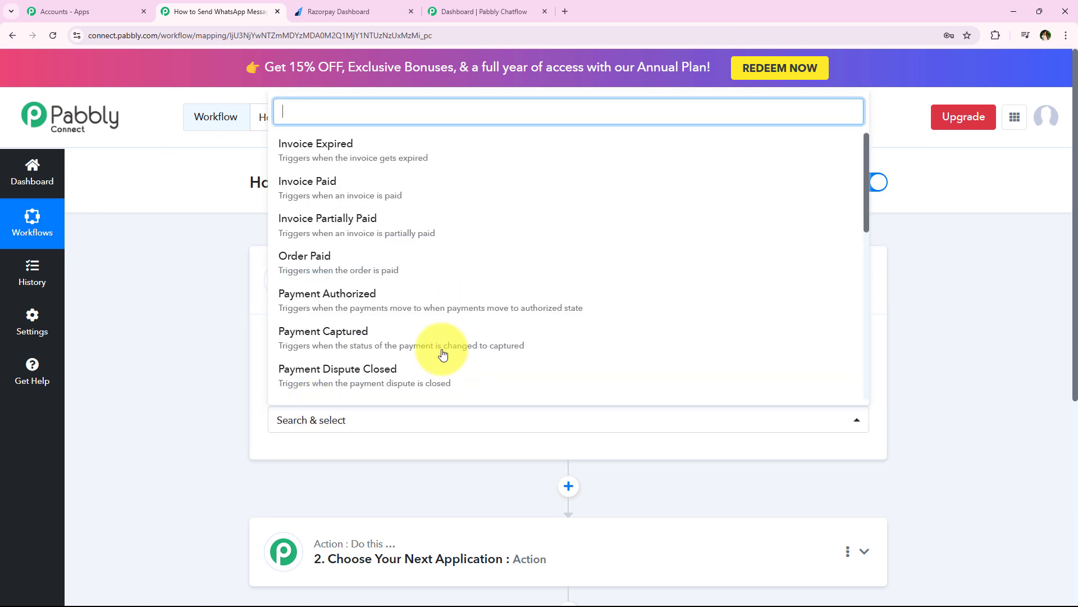
{"action": "left_click", "coordinate": [697, 339]}
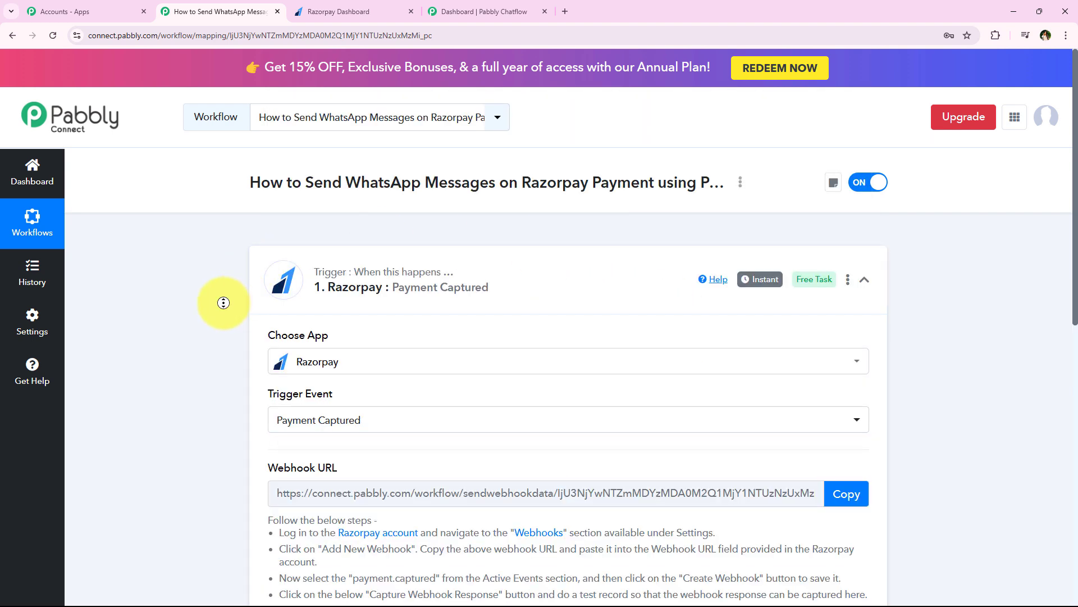
{"action": "scroll", "coordinate": [223, 310], "scroll_direction": "down", "scroll_amount": 2}
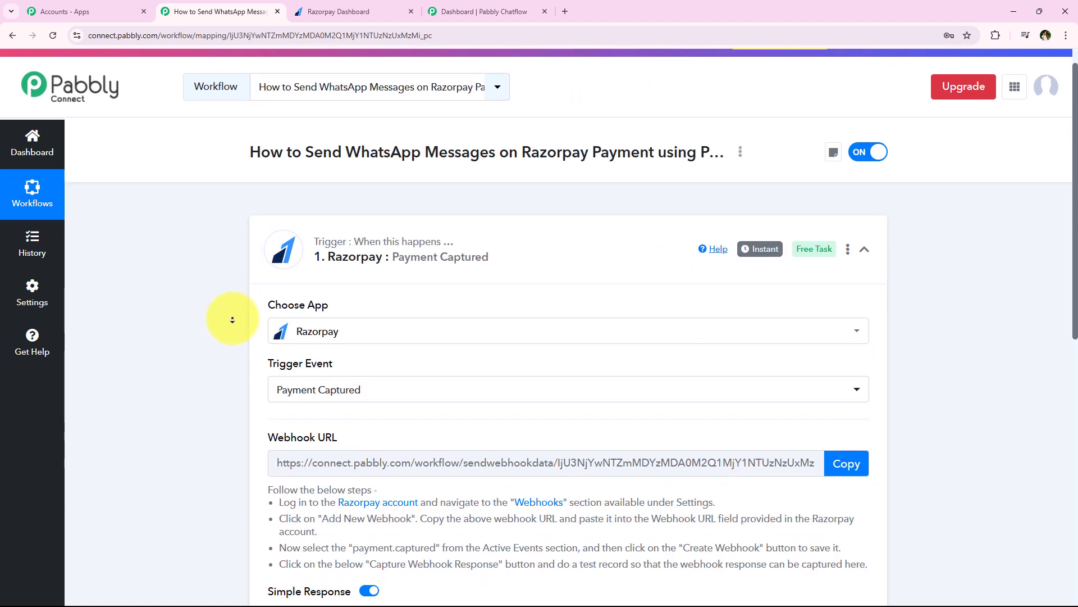
{"action": "scroll", "coordinate": [232, 319], "scroll_direction": "down", "scroll_amount": 2}
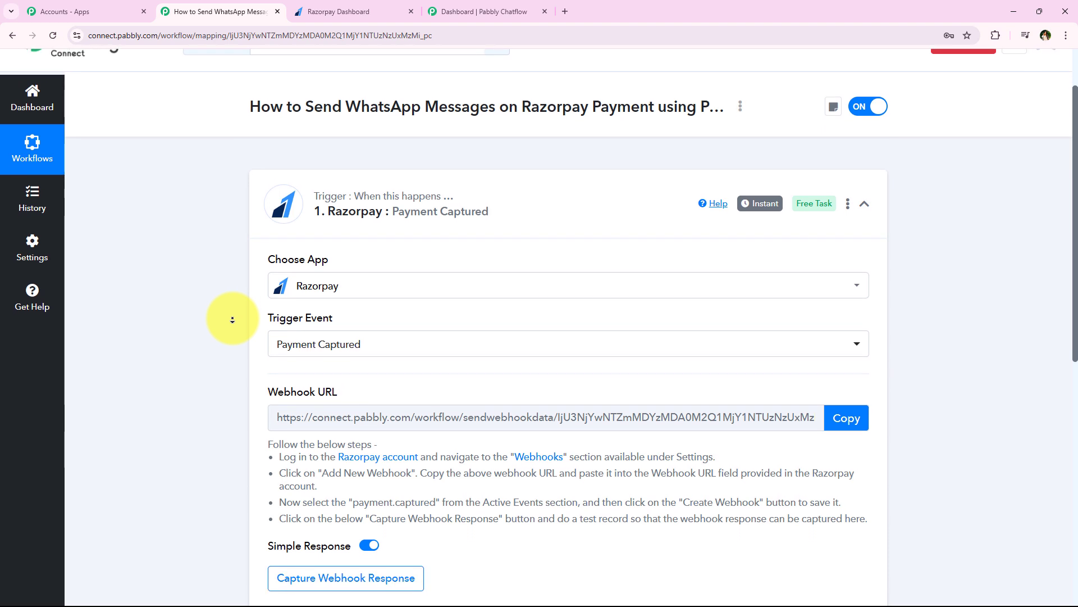
{"action": "scroll", "coordinate": [232, 319], "scroll_direction": "down", "scroll_amount": 2}
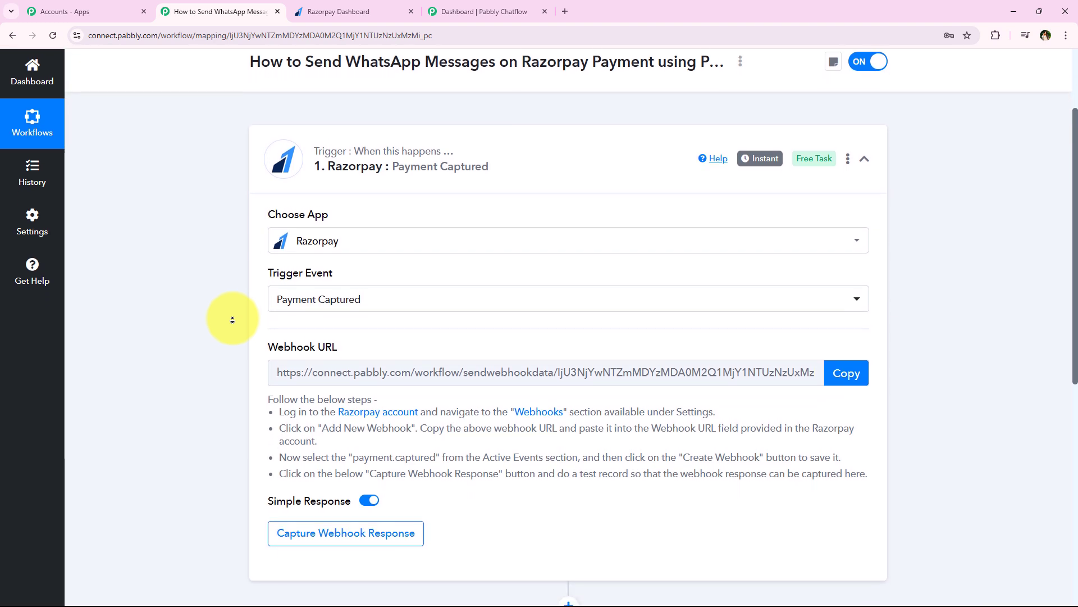
{"action": "scroll", "coordinate": [231, 319], "scroll_direction": "down", "scroll_amount": 2}
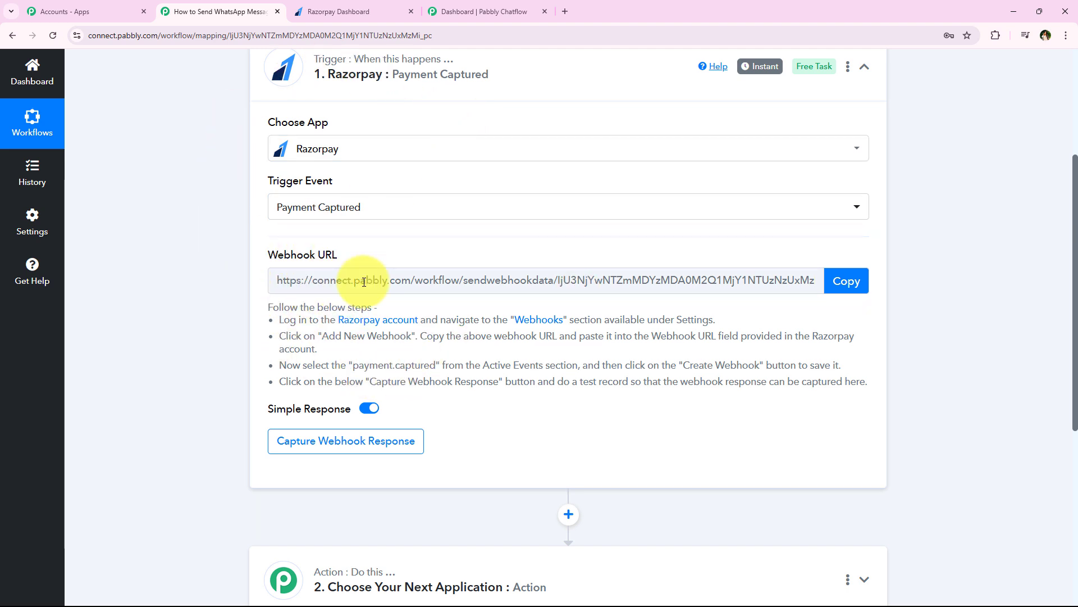
Copy the Razorpay trigger's webhook URL and go over the steps for pasting it into Razorpay.
{"action": "left_click", "coordinate": [842, 282]}
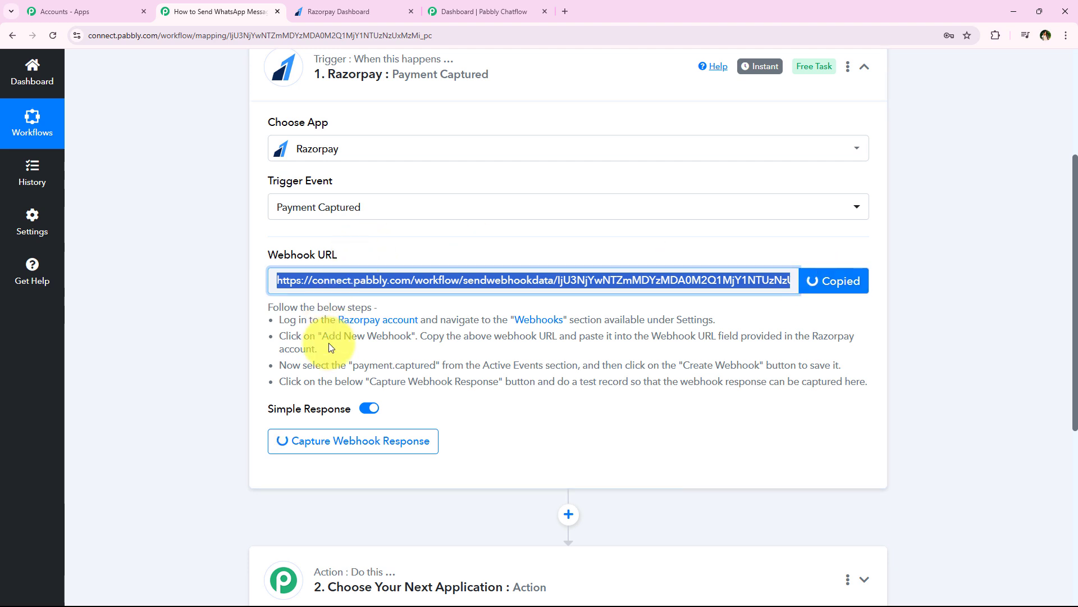
{"action": "left_click_drag", "start_coordinate": [297, 328], "coordinate": [347, 352]}
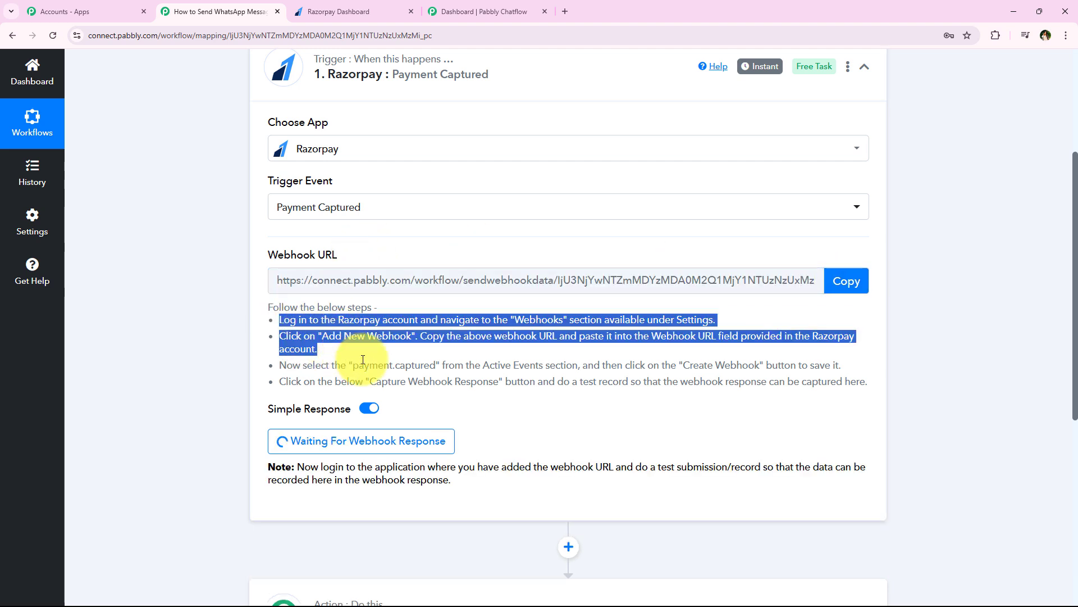
{"action": "left_click", "coordinate": [356, 355]}
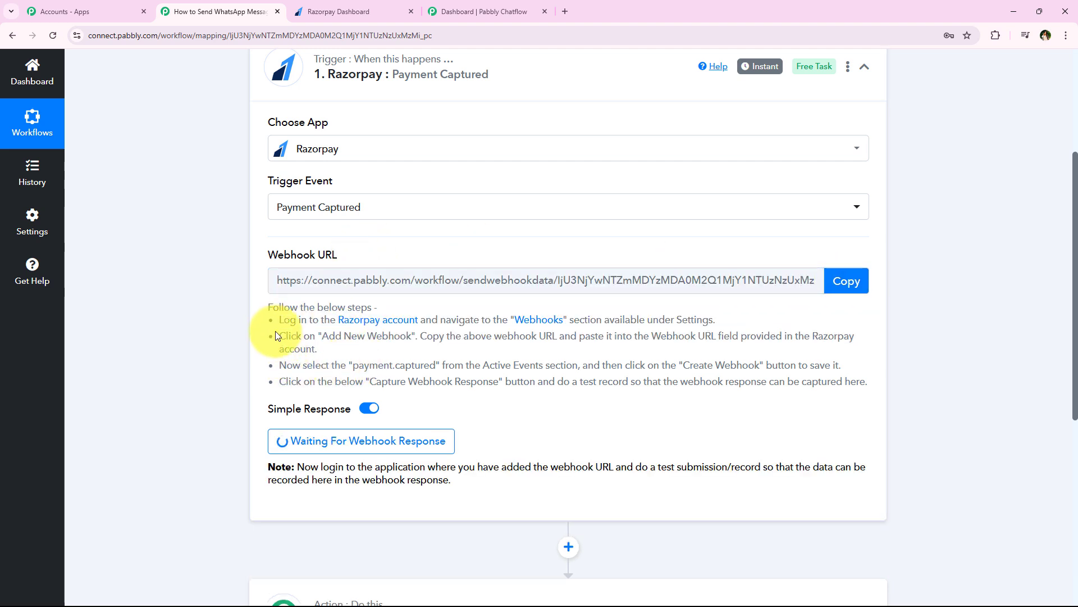
{"action": "left_click_drag", "start_coordinate": [281, 321], "coordinate": [406, 315]}
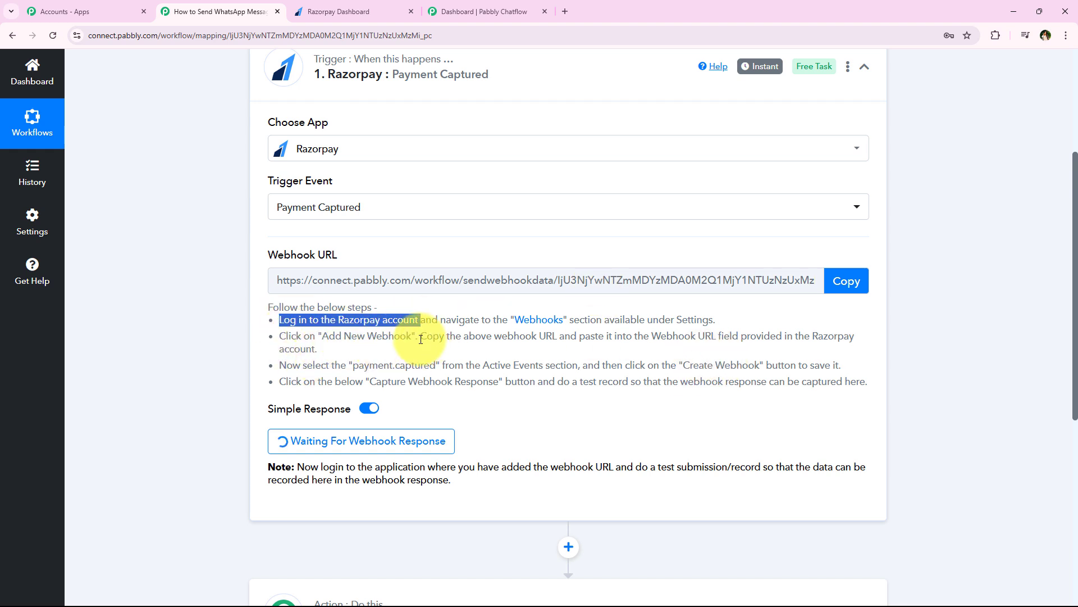
{"action": "left_click_drag", "start_coordinate": [421, 339], "coordinate": [863, 342]}
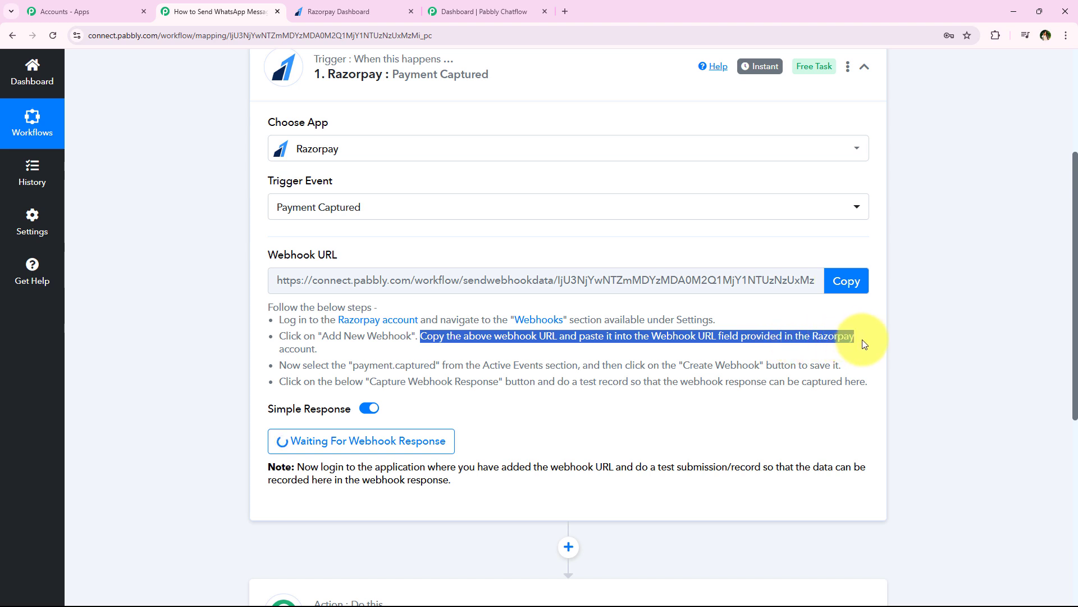
{"action": "left_click", "coordinate": [357, 370]}
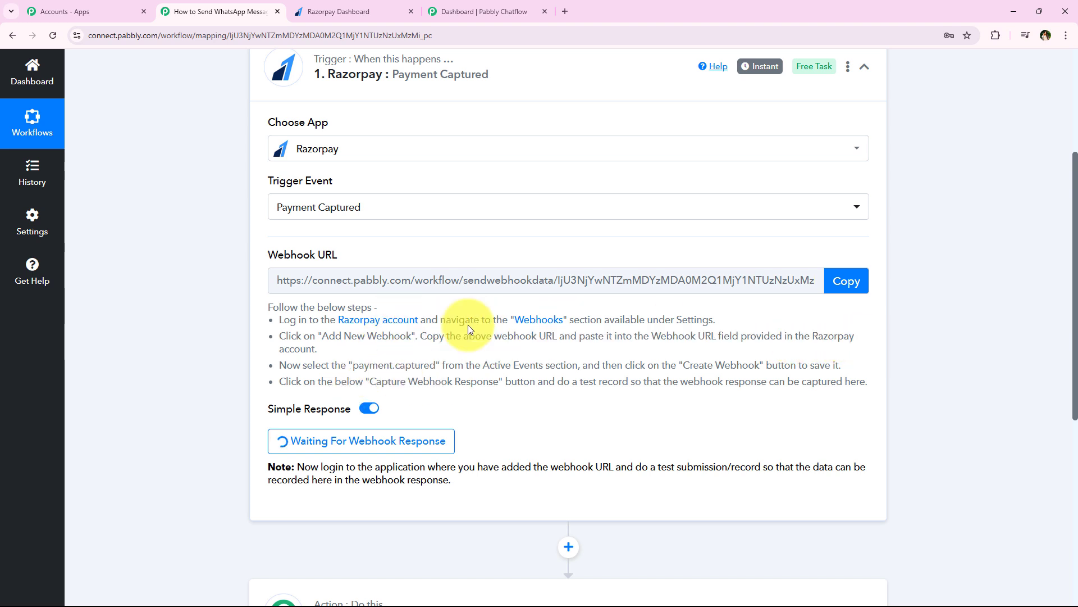
In Razorpay Developers > Webhooks, add a new webhook with the Pabbly webhook URL pasted in.
{"action": "left_click", "coordinate": [300, 5]}
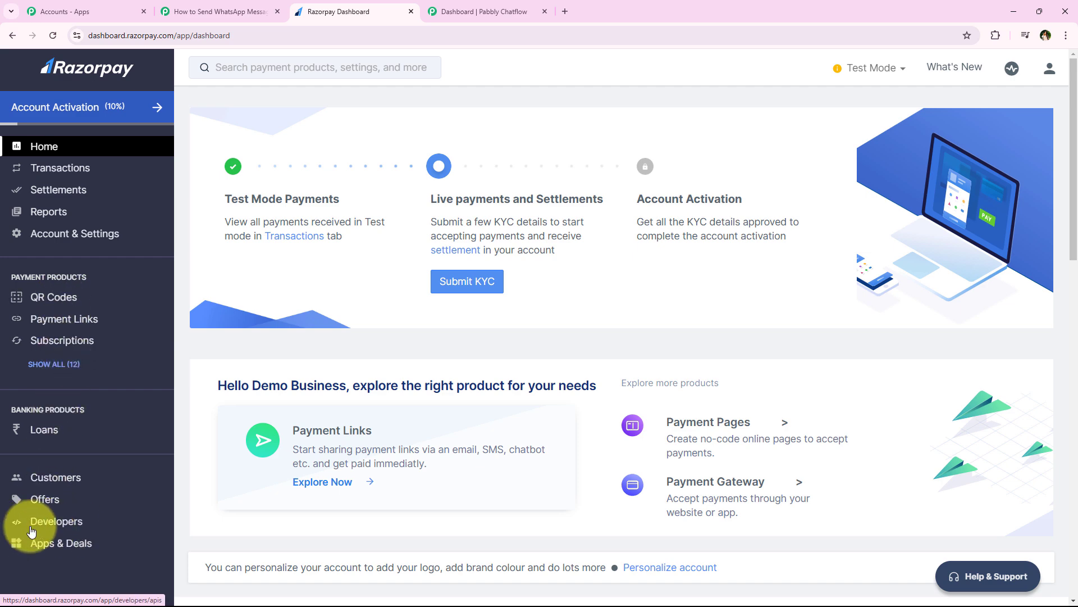
{"action": "left_click", "coordinate": [61, 527]}
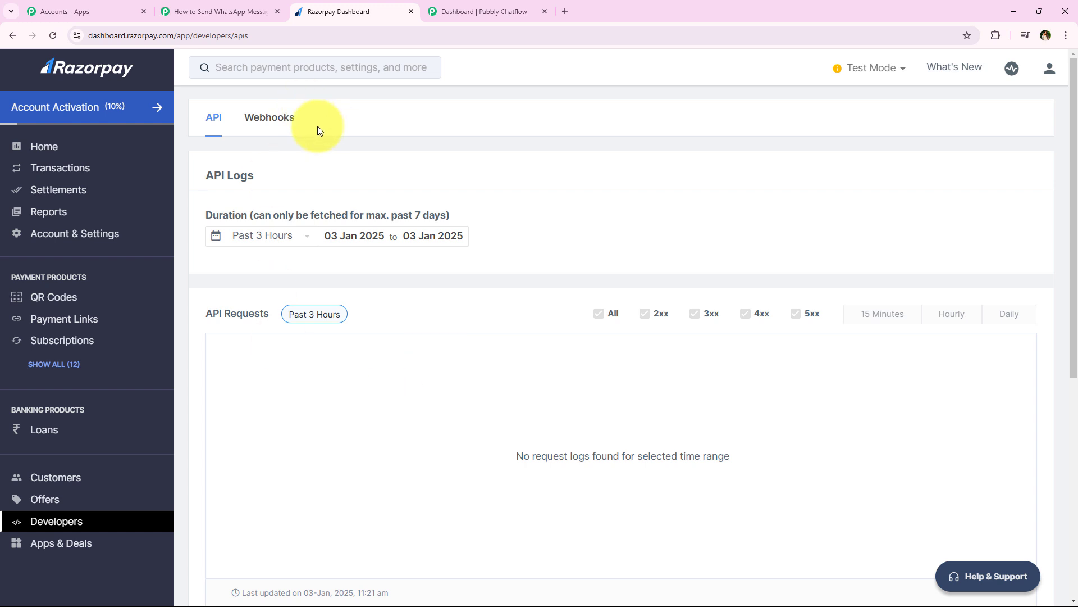
{"action": "left_click", "coordinate": [279, 117]}
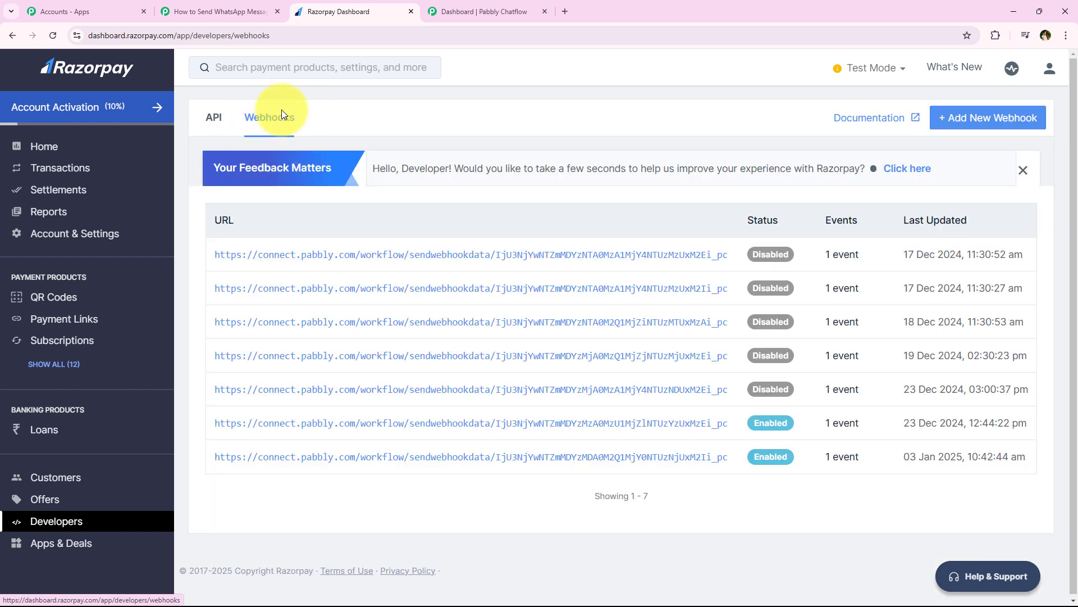
{"action": "left_click", "coordinate": [949, 122]}
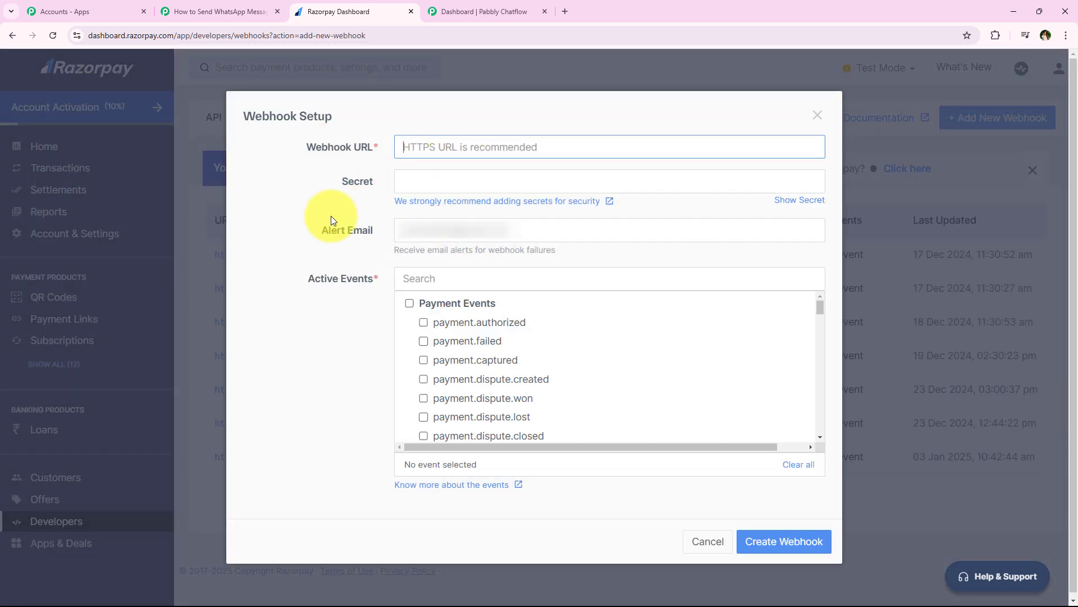
{"action": "right_click", "coordinate": [454, 149]}
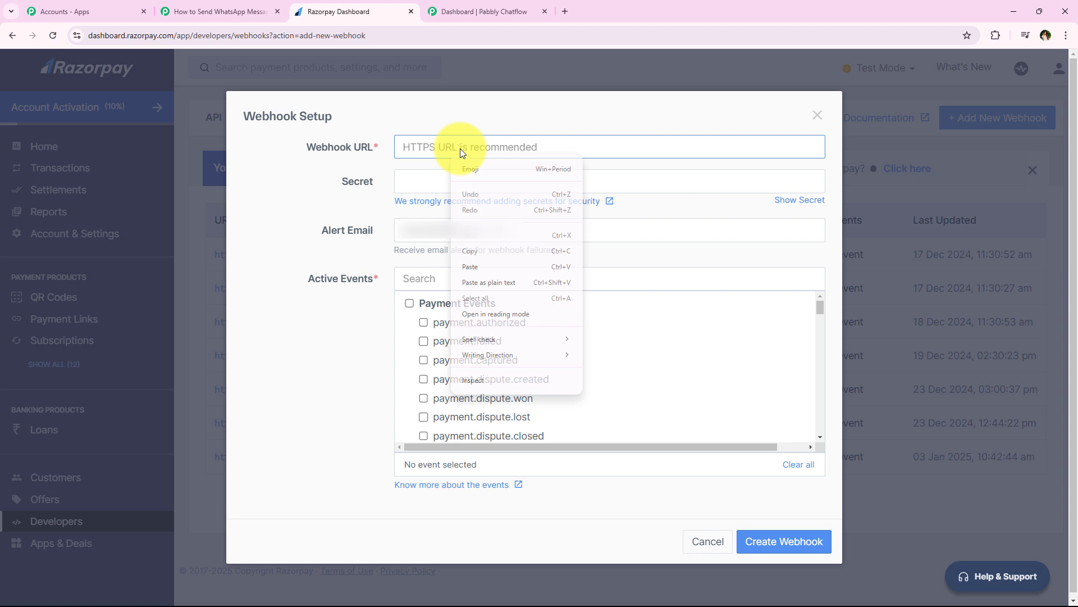
{"action": "left_click", "coordinate": [521, 270]}
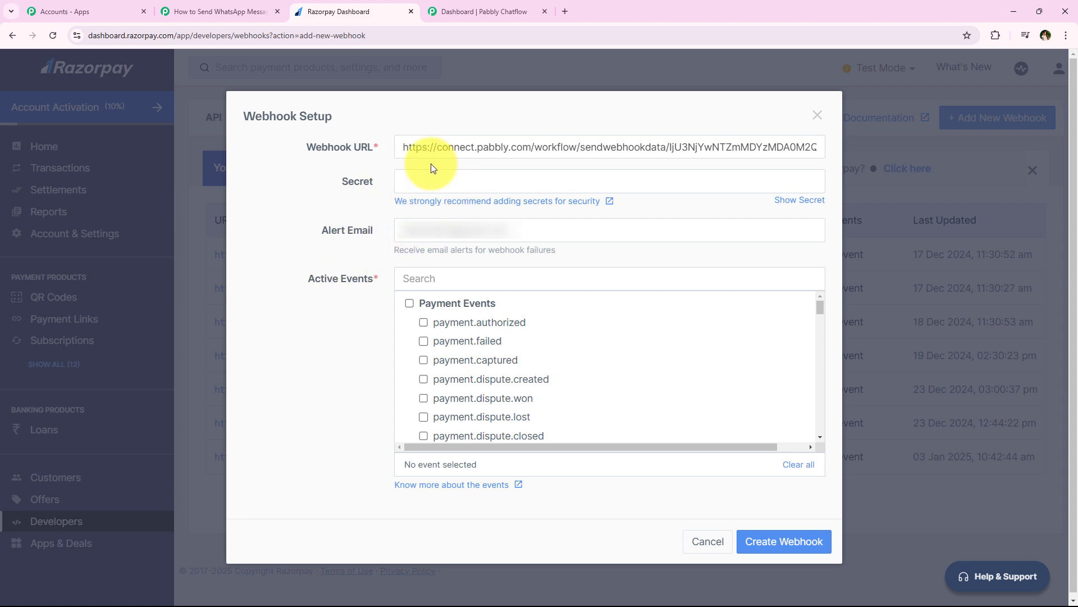
{"action": "left_click", "coordinate": [433, 177]}
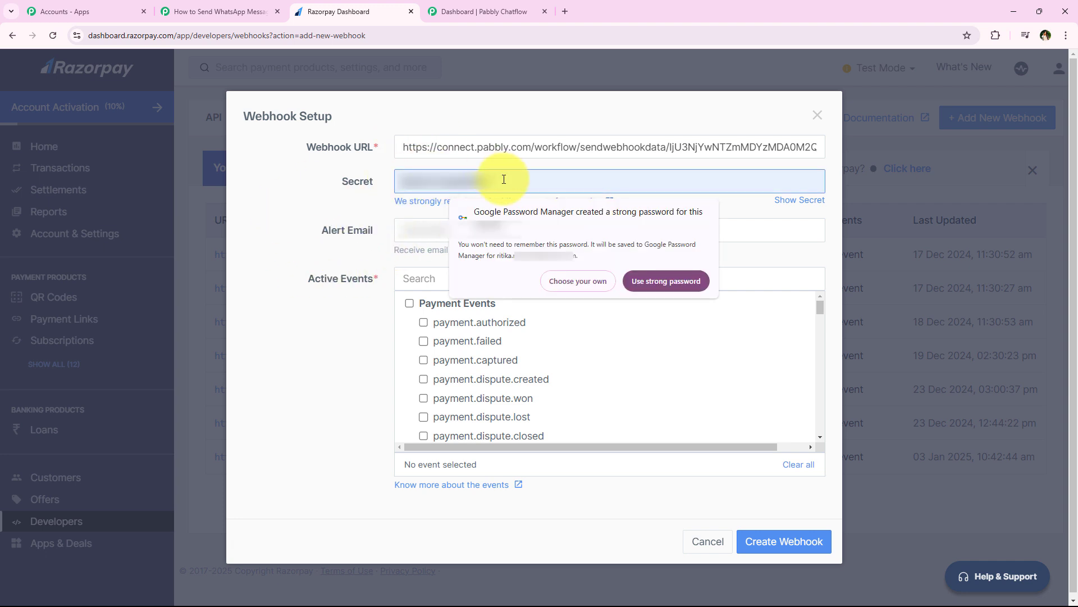
{"action": "left_click", "coordinate": [389, 278]}
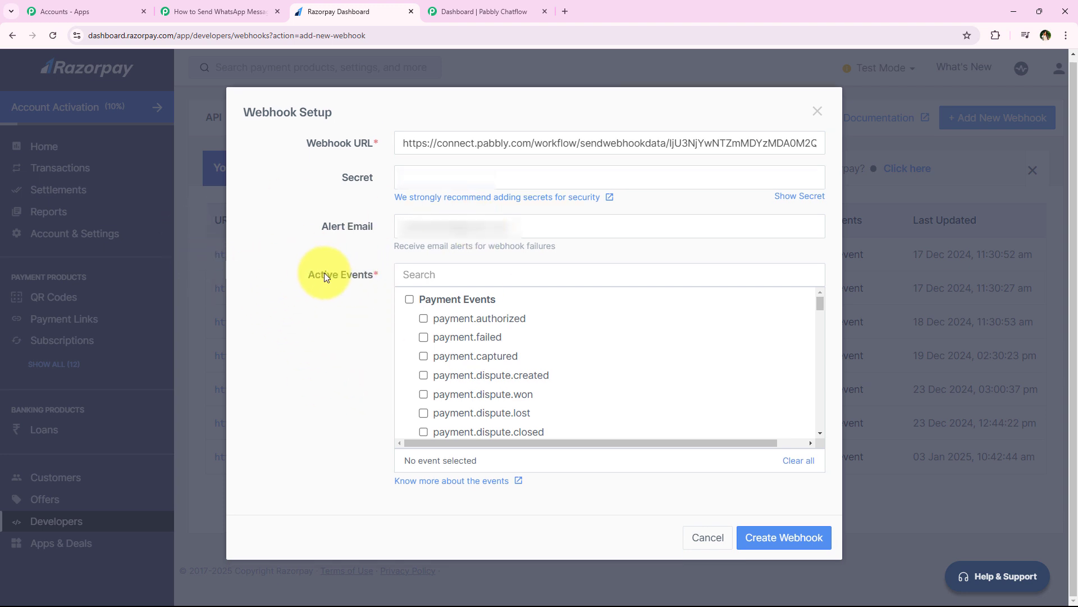
Subscribe the webhook to payment.captured, as the Pabbly instructions say, and save it.
{"action": "left_click", "coordinate": [214, 12]}
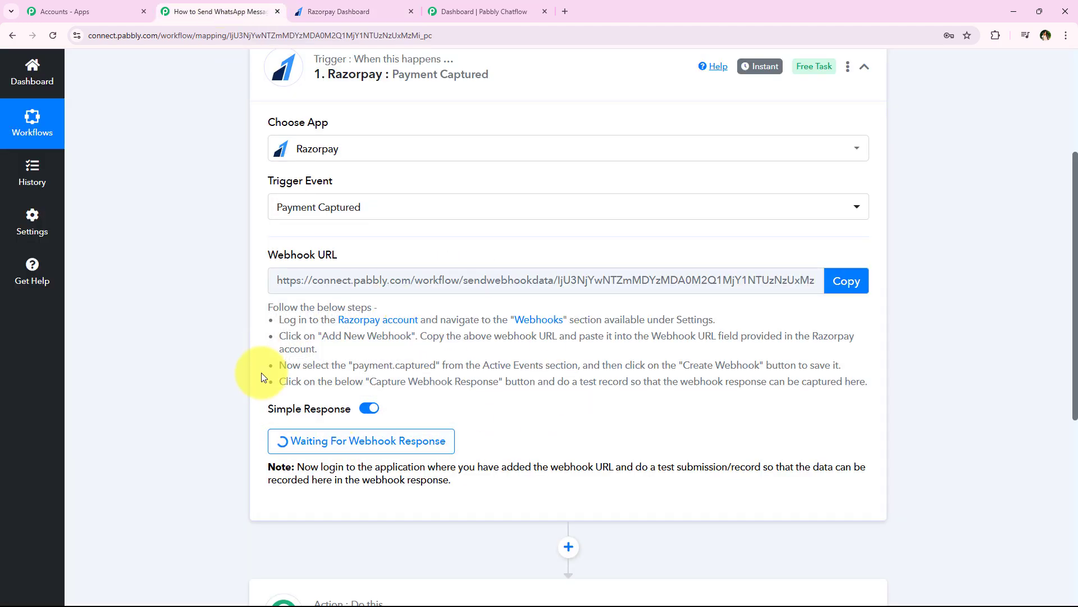
{"action": "left_click_drag", "start_coordinate": [276, 373], "coordinate": [541, 369]}
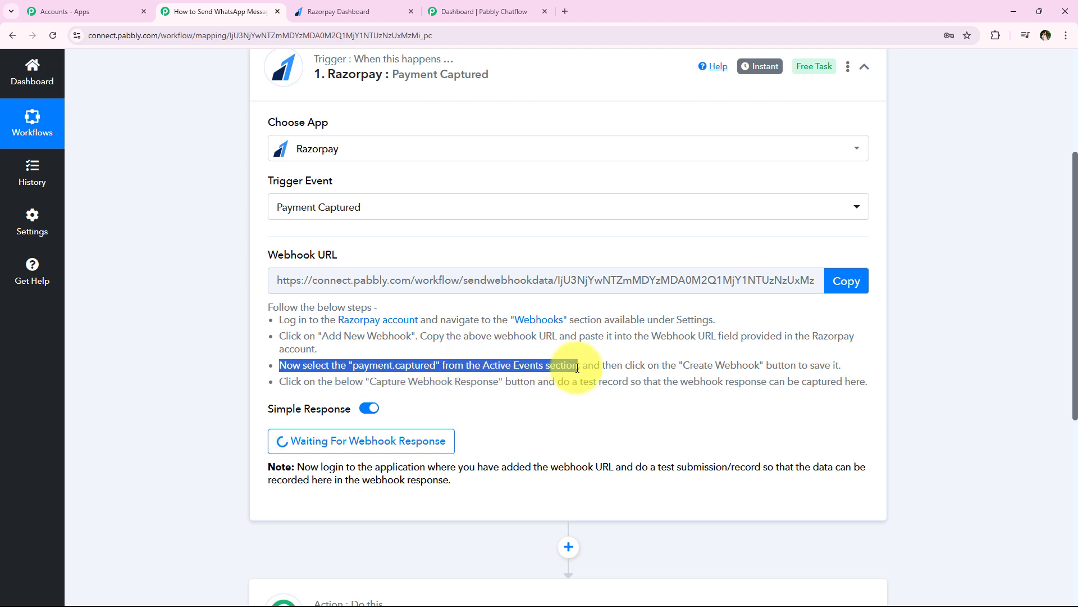
{"action": "left_click", "coordinate": [505, 10]}
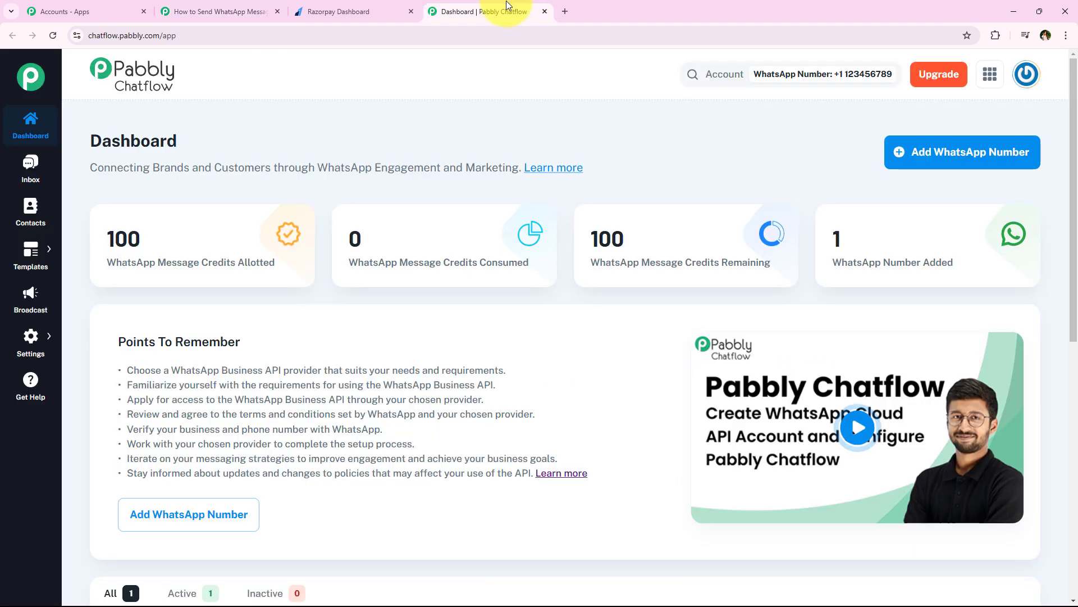
{"action": "left_click", "coordinate": [360, 7]}
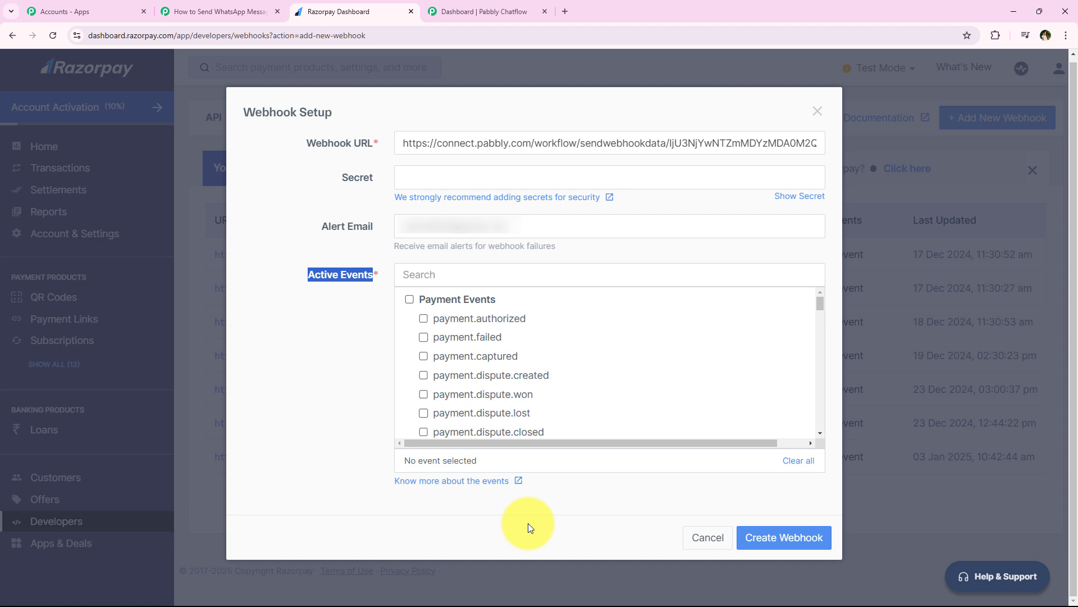
{"action": "left_click", "coordinate": [423, 354]}
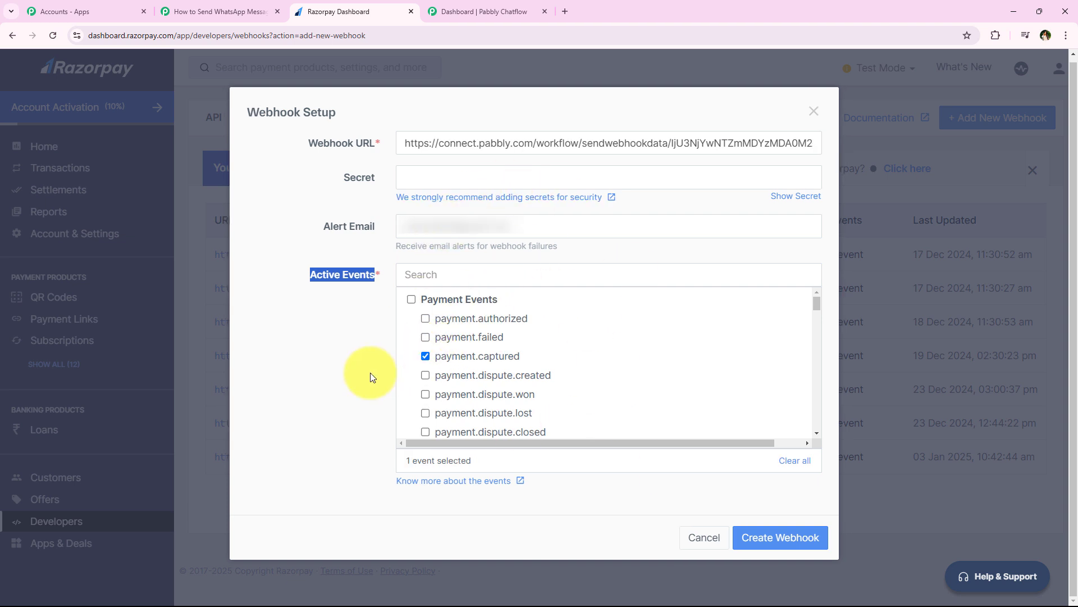
{"action": "left_click", "coordinate": [337, 345]}
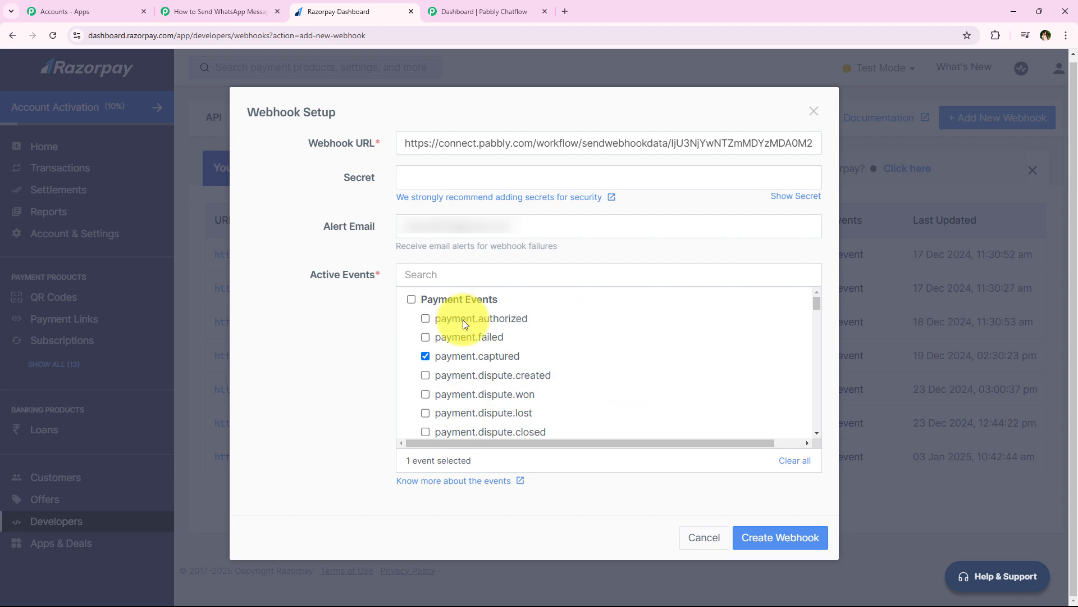
{"action": "left_click", "coordinate": [785, 538]}
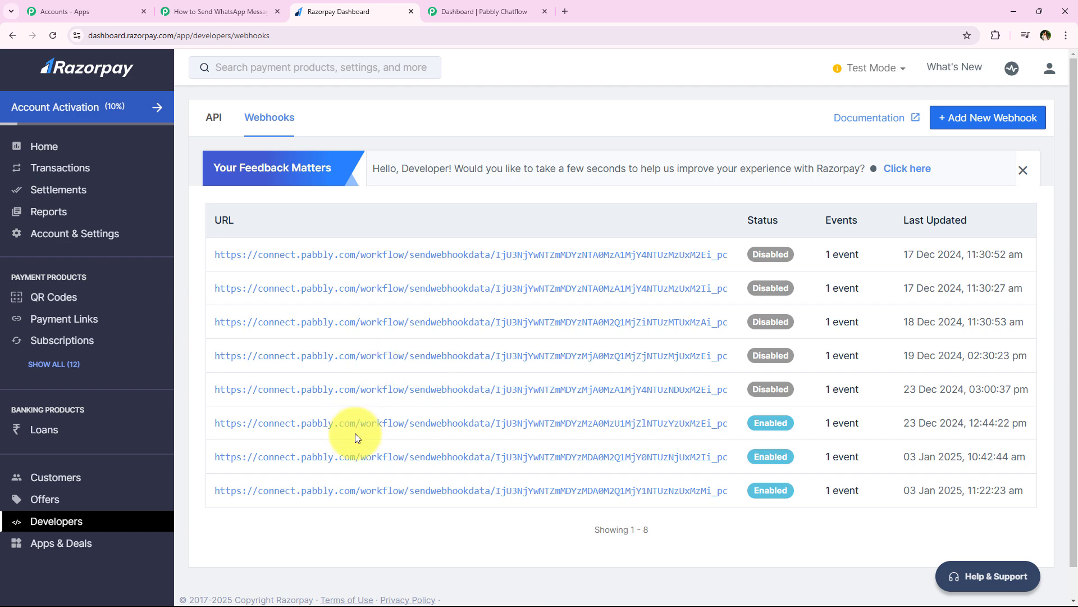
Read the Pabbly trigger's note to do a test submission, then return to the Razorpay dashboard.
{"action": "left_click", "coordinate": [167, 10]}
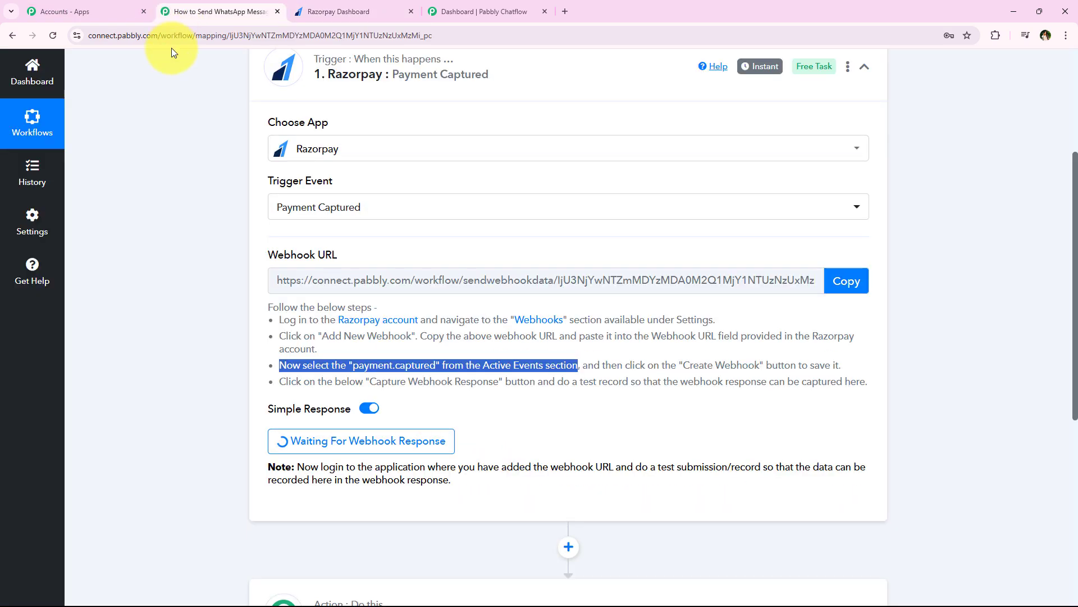
{"action": "left_click", "coordinate": [213, 437]}
{"action": "scroll", "coordinate": [217, 397], "scroll_direction": "up", "scroll_amount": 1}
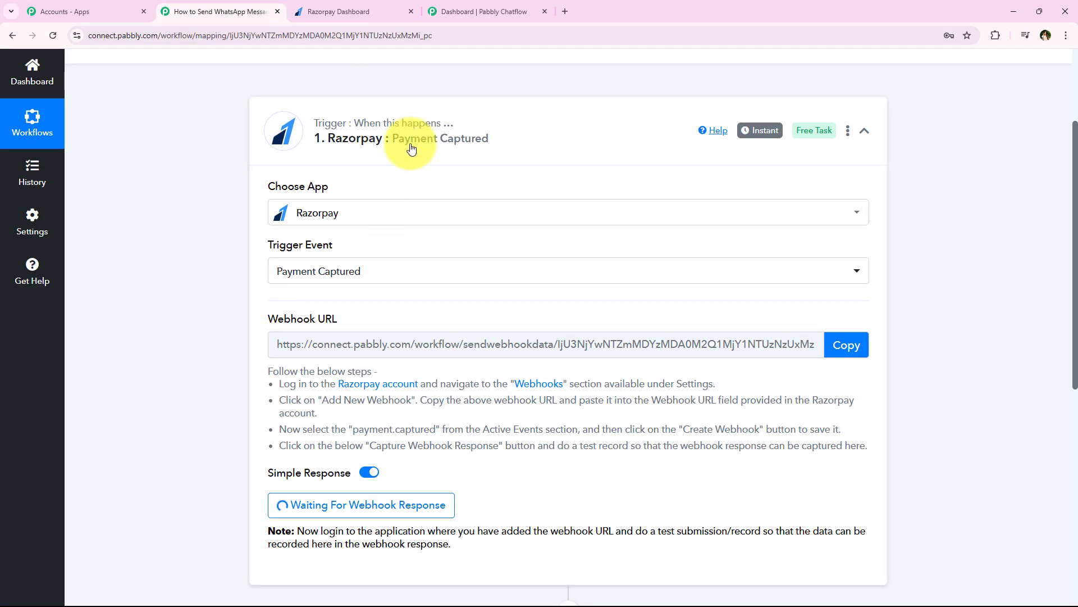
{"action": "scroll", "coordinate": [234, 191], "scroll_direction": "down", "scroll_amount": 4}
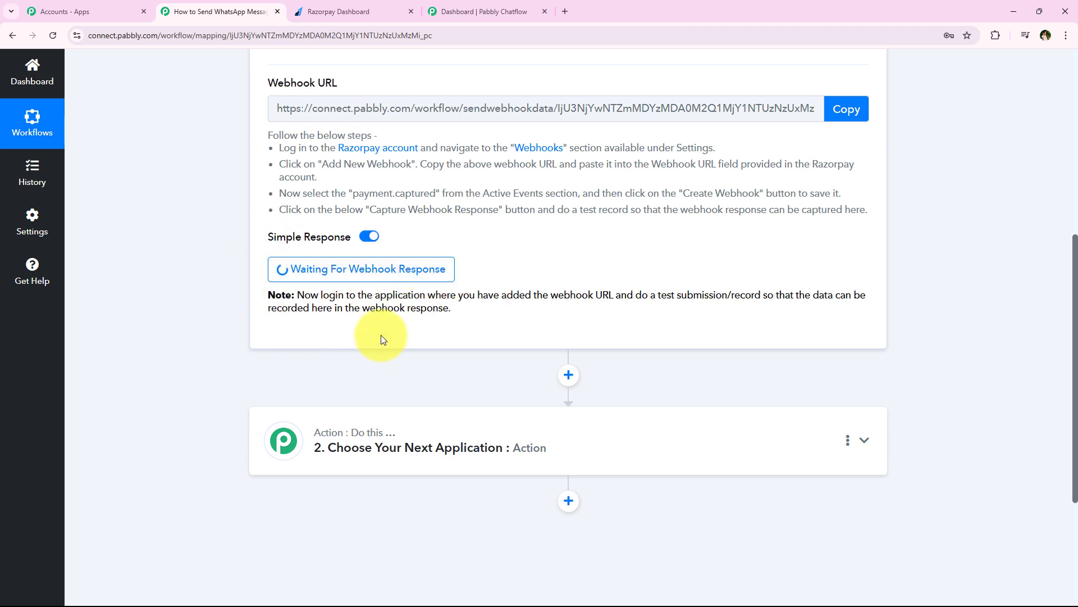
{"action": "left_click_drag", "start_coordinate": [636, 295], "coordinate": [764, 295]}
{"action": "left_click", "coordinate": [227, 322]}
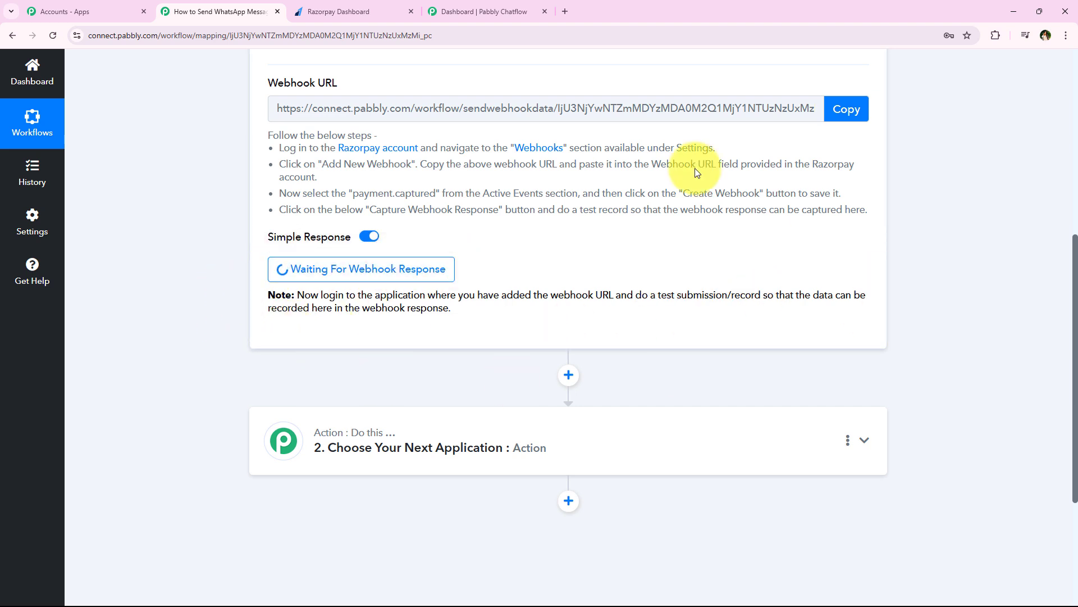
{"action": "left_click_drag", "start_coordinate": [645, 295], "coordinate": [762, 295]}
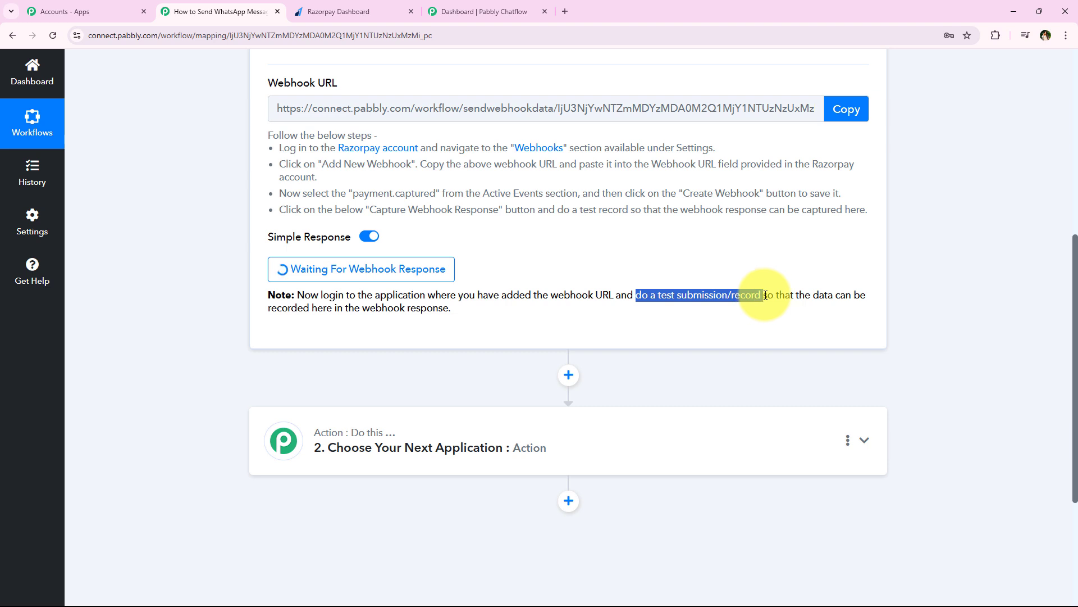
{"action": "left_click", "coordinate": [189, 316]}
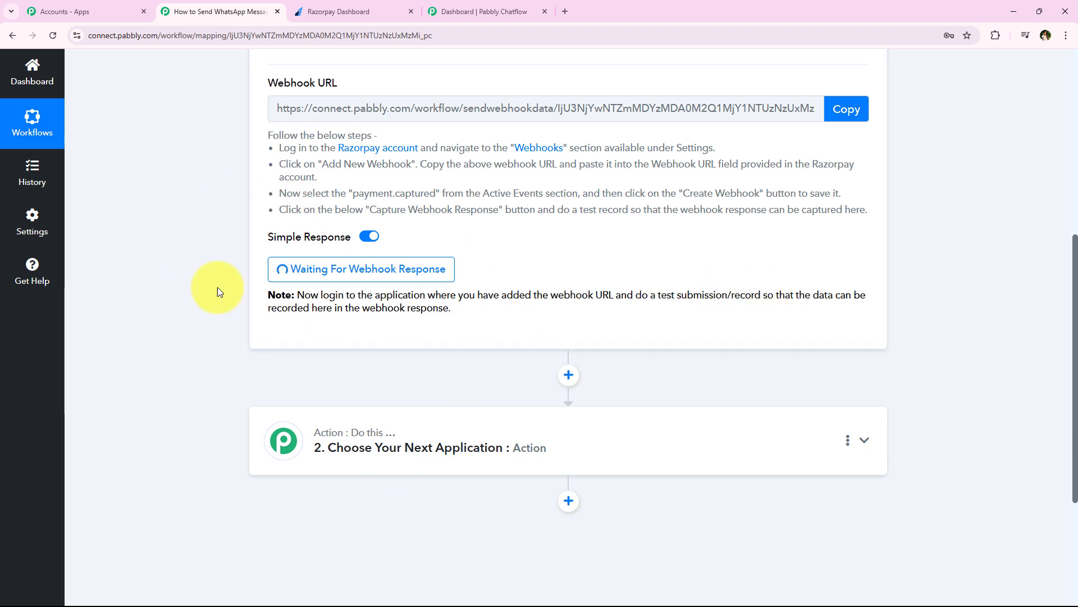
{"action": "left_click", "coordinate": [356, 11]}
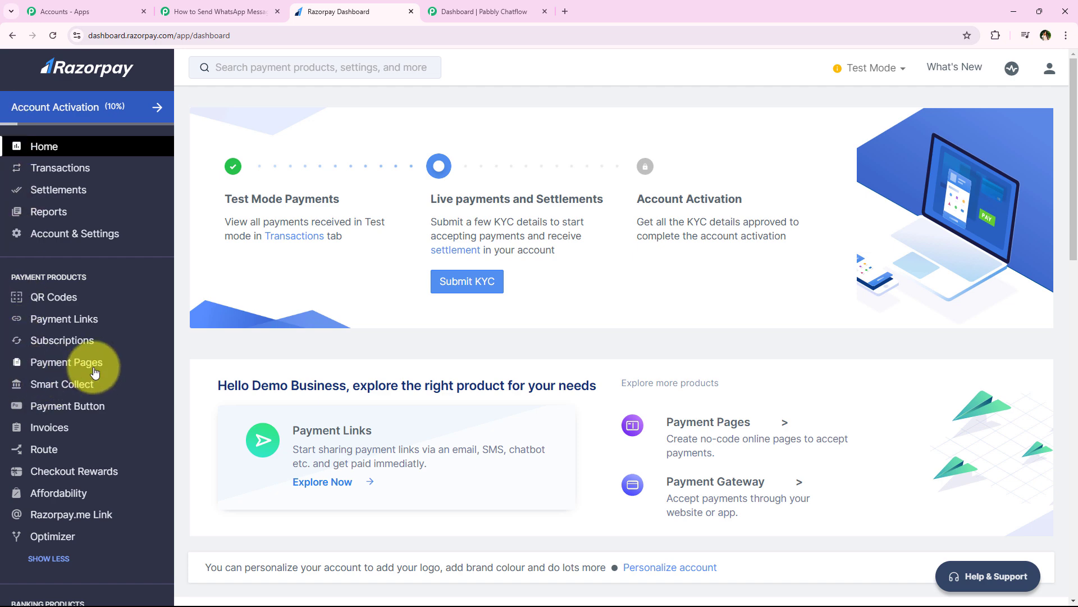
From Payment Pages, copy the NaturalGlow Skincare Face Toner page URL and open a blank tab.
{"action": "left_click", "coordinate": [65, 363]}
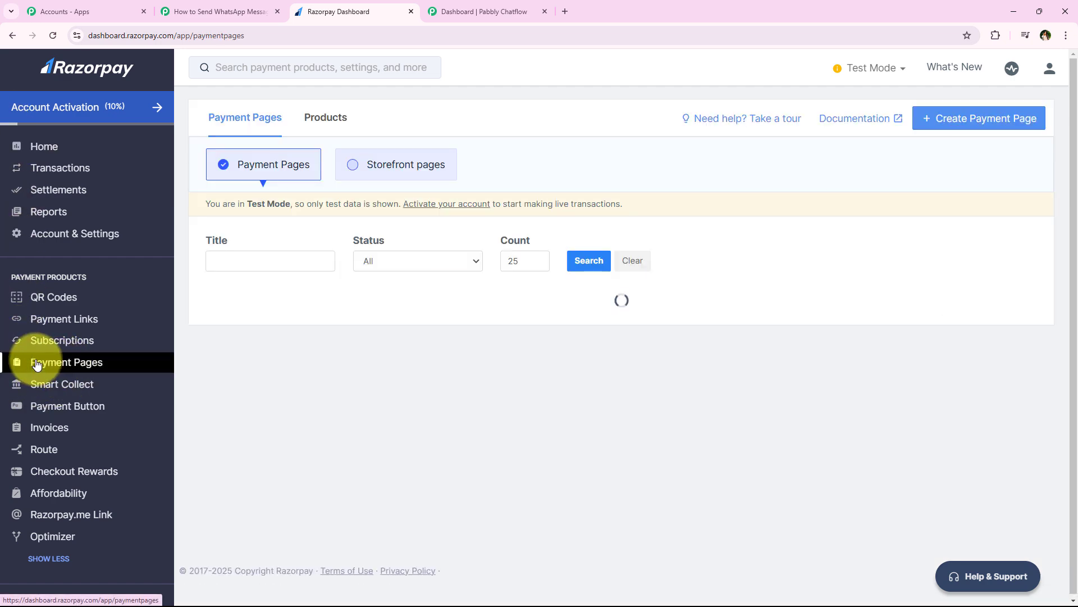
{"action": "scroll", "coordinate": [578, 216], "scroll_direction": "down", "scroll_amount": 1}
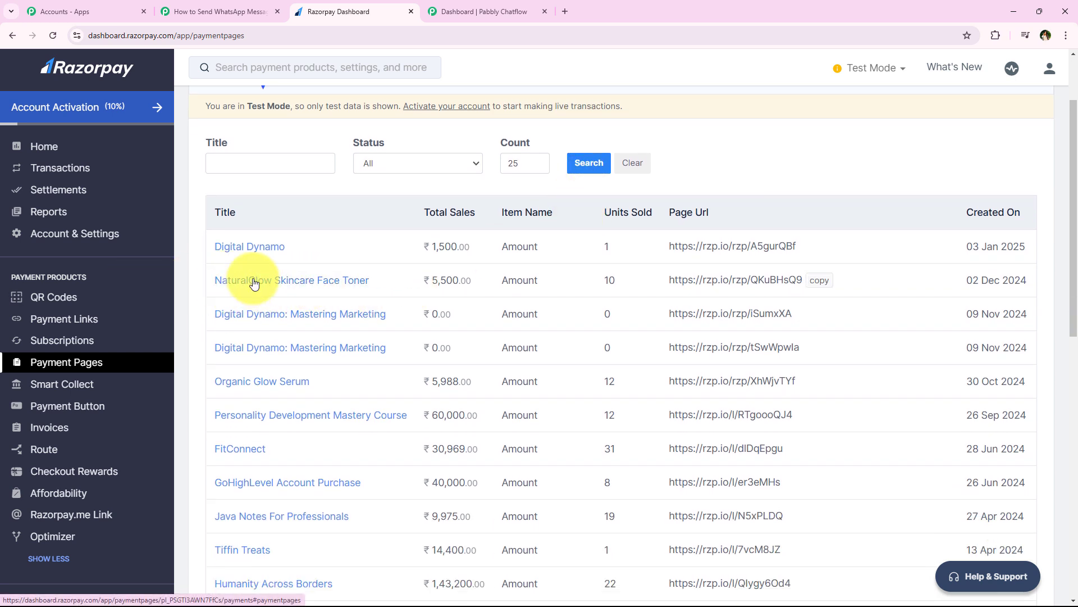
{"action": "left_click", "coordinate": [311, 281]}
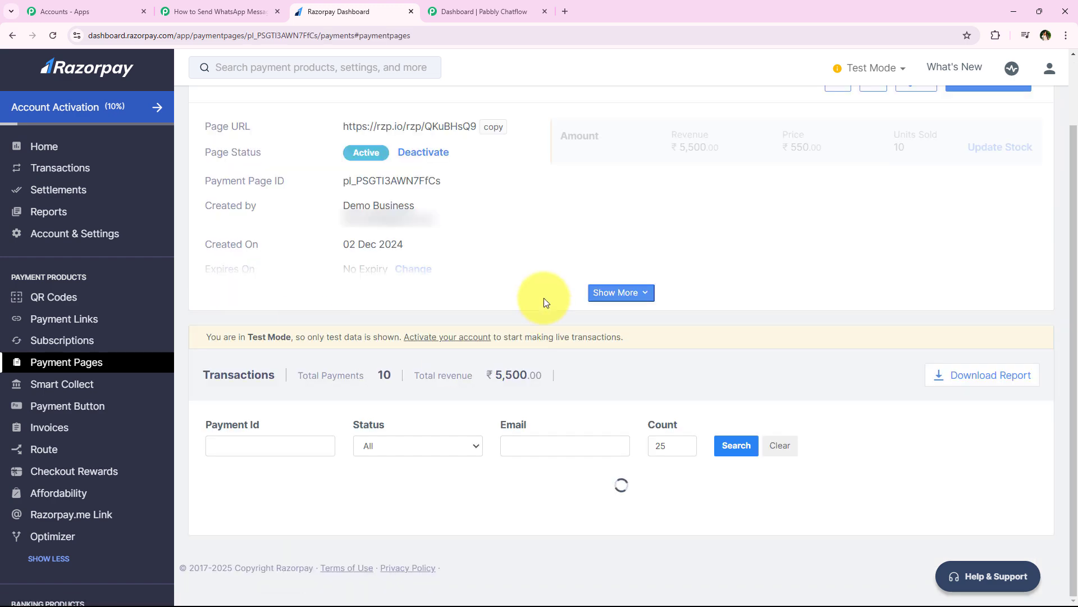
{"action": "scroll", "coordinate": [505, 250], "scroll_direction": "down", "scroll_amount": 1}
{"action": "scroll", "coordinate": [362, 212], "scroll_direction": "up", "scroll_amount": 3}
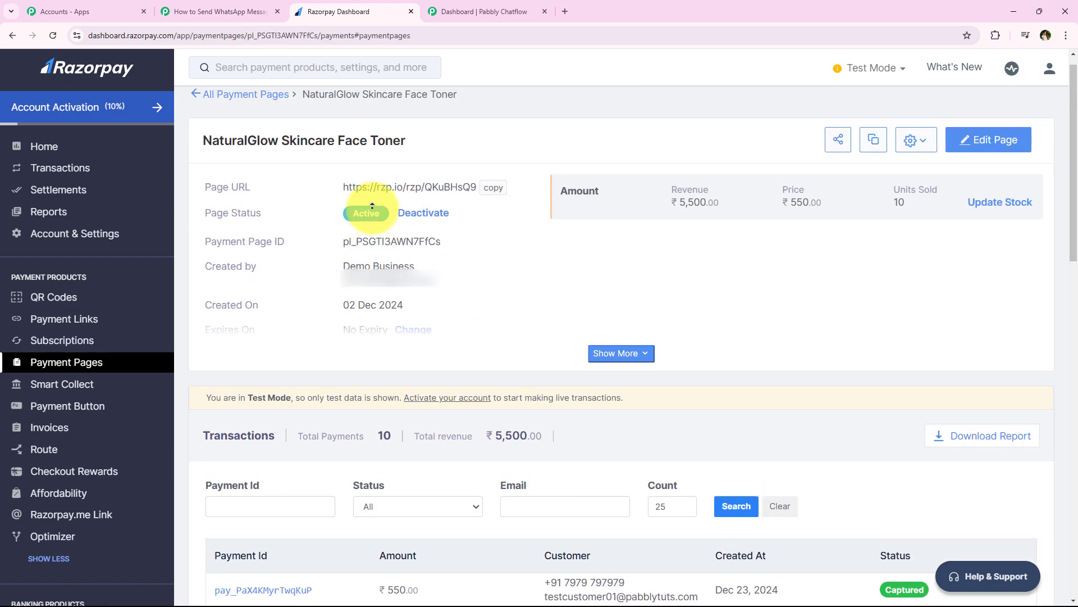
{"action": "left_click_drag", "start_coordinate": [320, 206], "coordinate": [466, 202]}
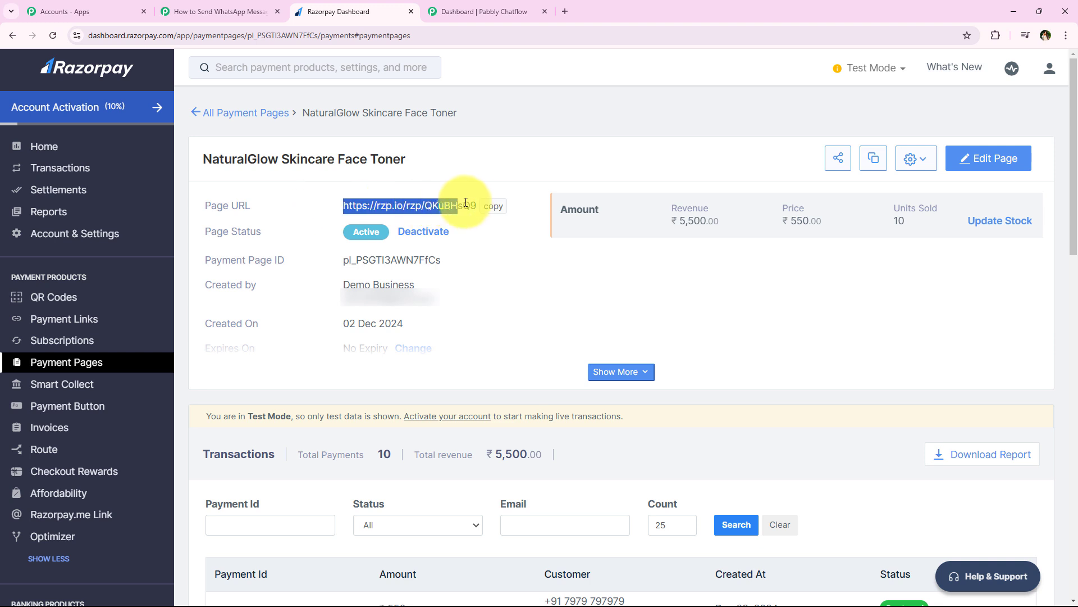
{"action": "left_click", "coordinate": [492, 206]}
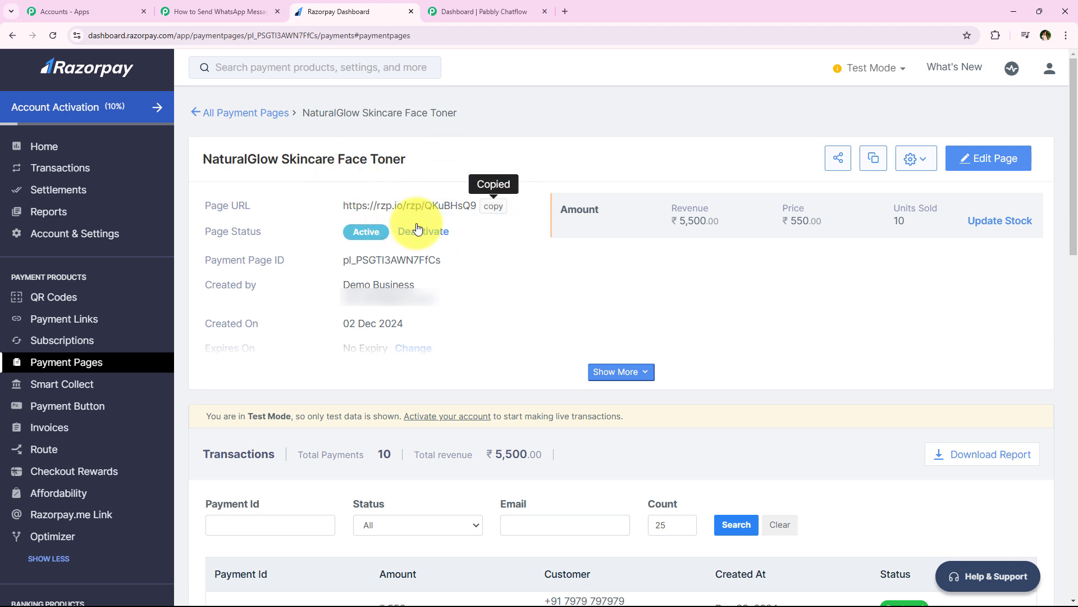
{"action": "left_click", "coordinate": [565, 11]}
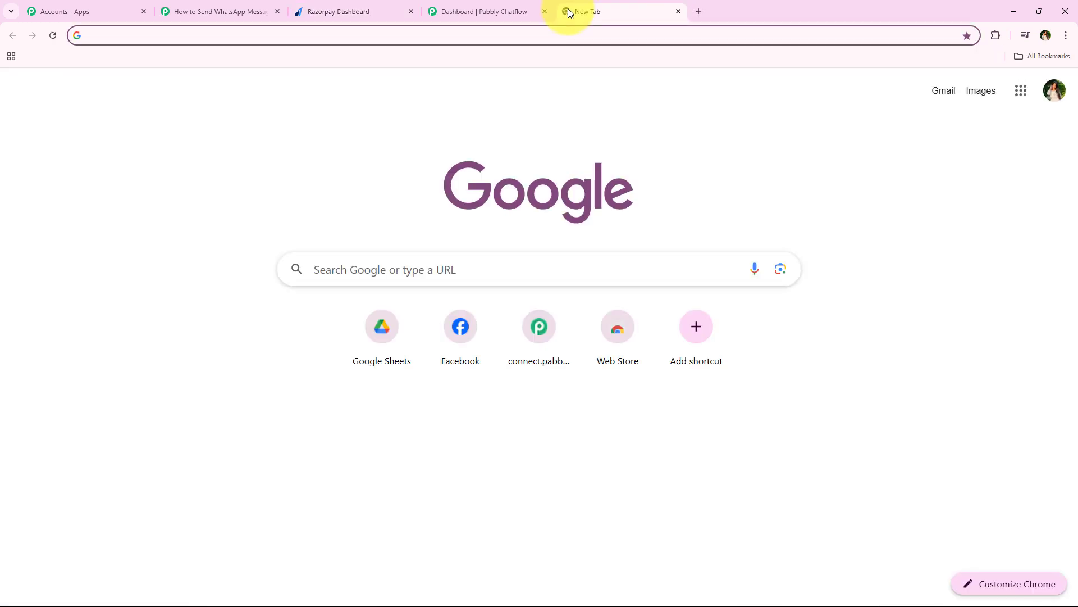
Load the NaturalGlow Skincare Face Toner payment page from the copied URL.
{"action": "key", "text": "ctrl+v"}
{"action": "key", "text": "Return"}
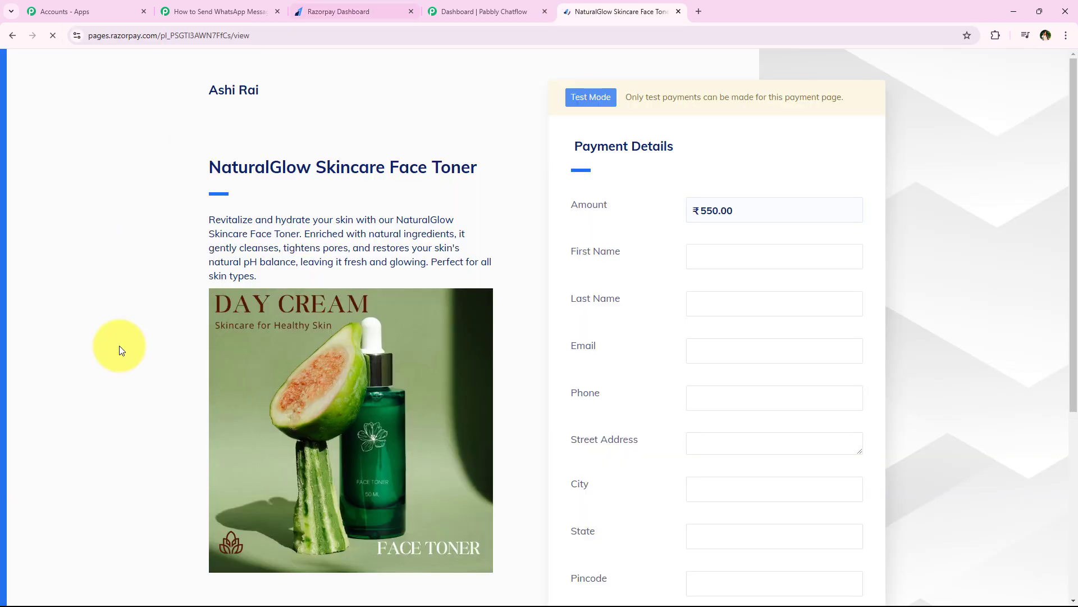
{"action": "scroll", "coordinate": [578, 349], "scroll_direction": "down", "scroll_amount": 5}
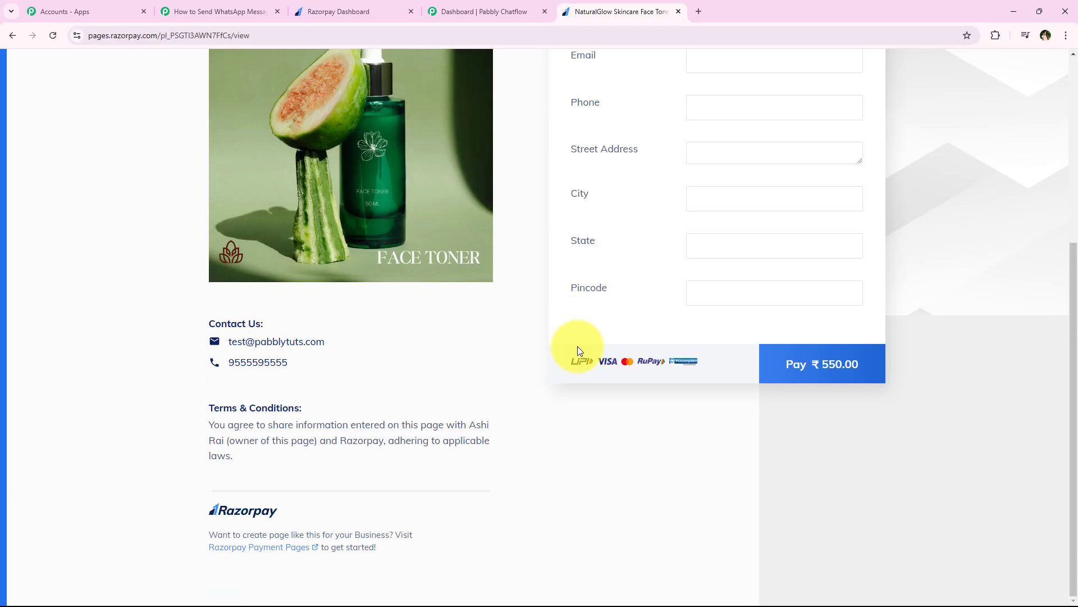
{"action": "scroll", "coordinate": [546, 359], "scroll_direction": "up", "scroll_amount": 5}
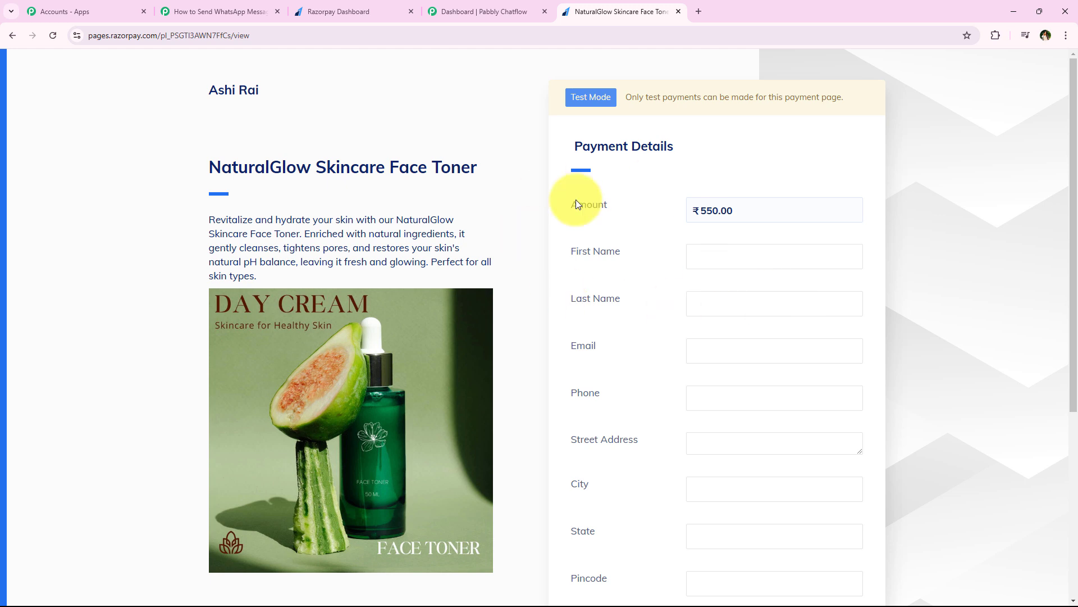
Autofill the form with a saved test buyer's details and start the ₹550.00 payment.
{"action": "left_click", "coordinate": [764, 256]}
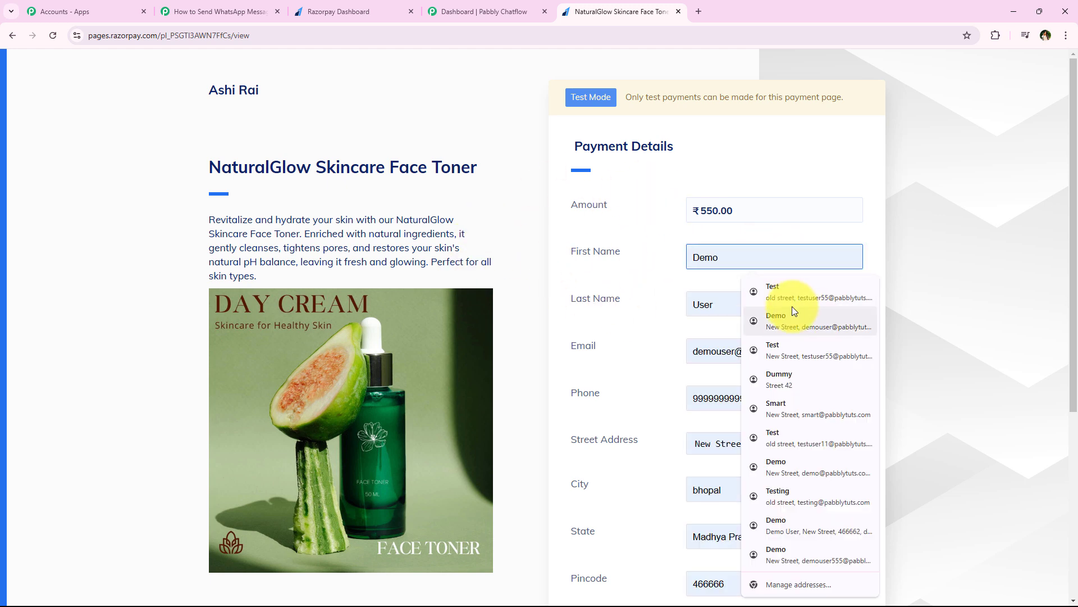
{"action": "left_click", "coordinate": [788, 292]}
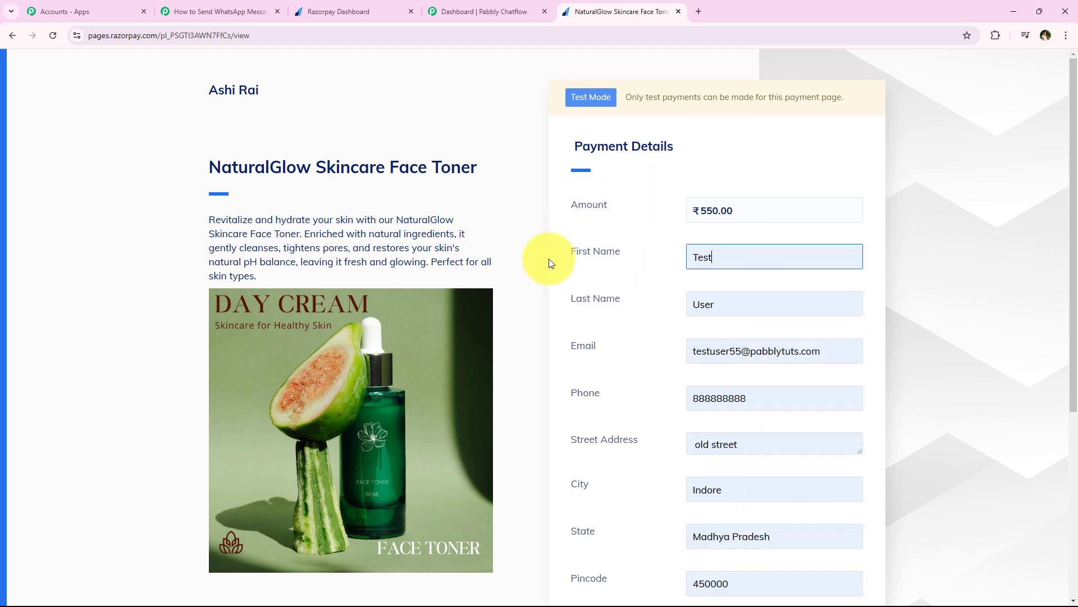
{"action": "scroll", "coordinate": [627, 278], "scroll_direction": "down", "scroll_amount": 1}
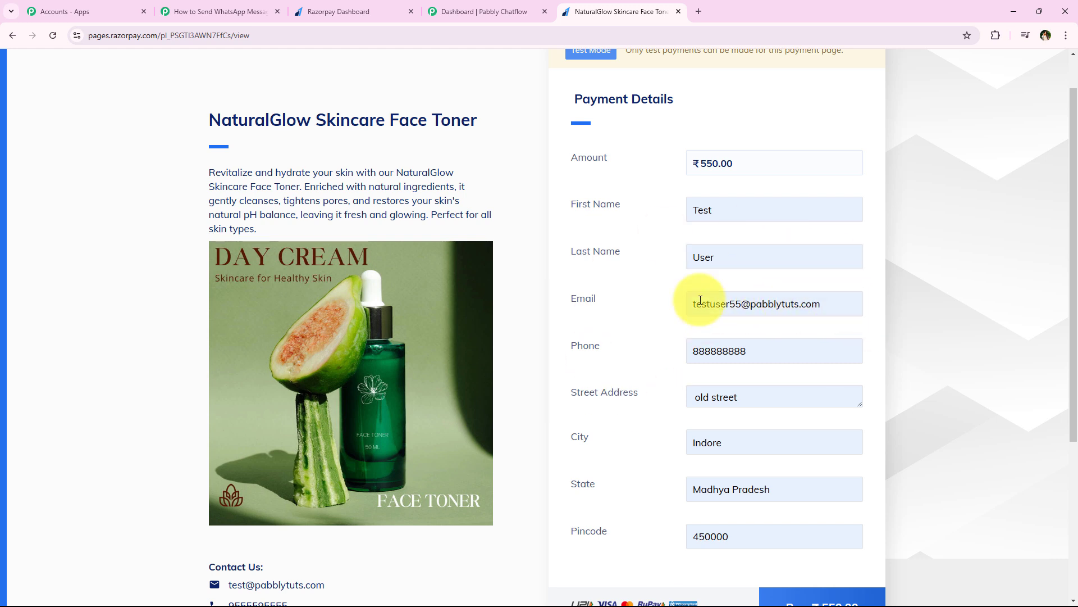
{"action": "scroll", "coordinate": [665, 302], "scroll_direction": "down", "scroll_amount": 1}
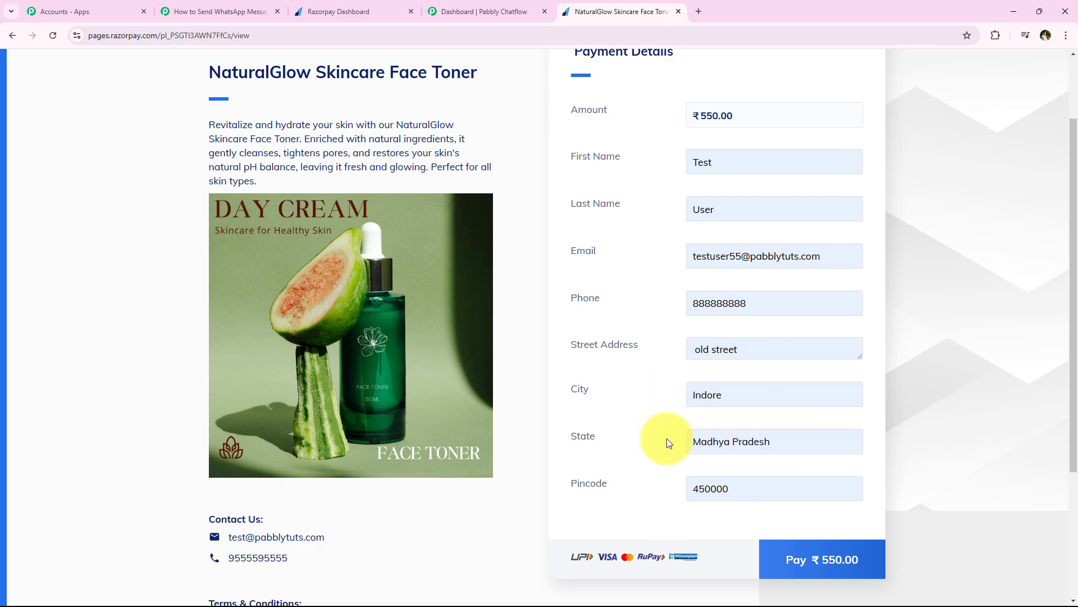
{"action": "scroll", "coordinate": [666, 442], "scroll_direction": "up", "scroll_amount": 2}
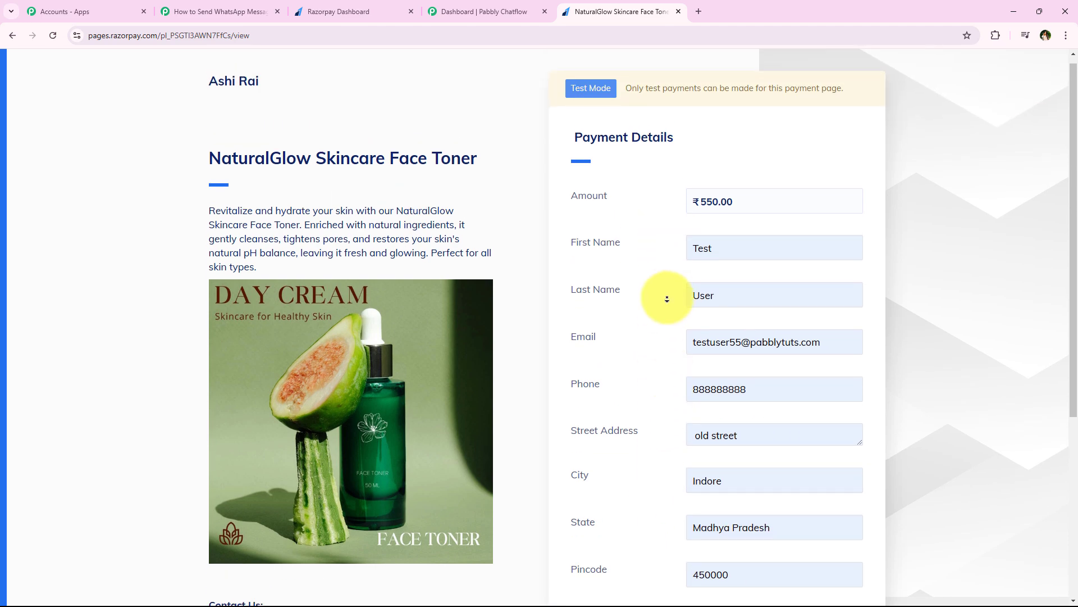
{"action": "scroll", "coordinate": [667, 298], "scroll_direction": "down", "scroll_amount": 5}
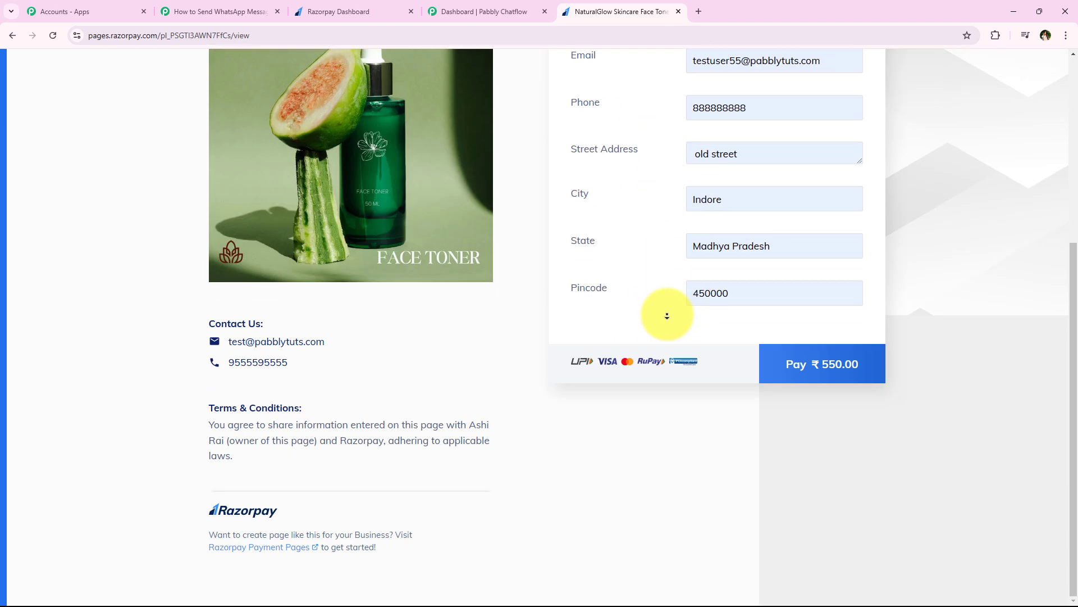
{"action": "left_click", "coordinate": [802, 385]}
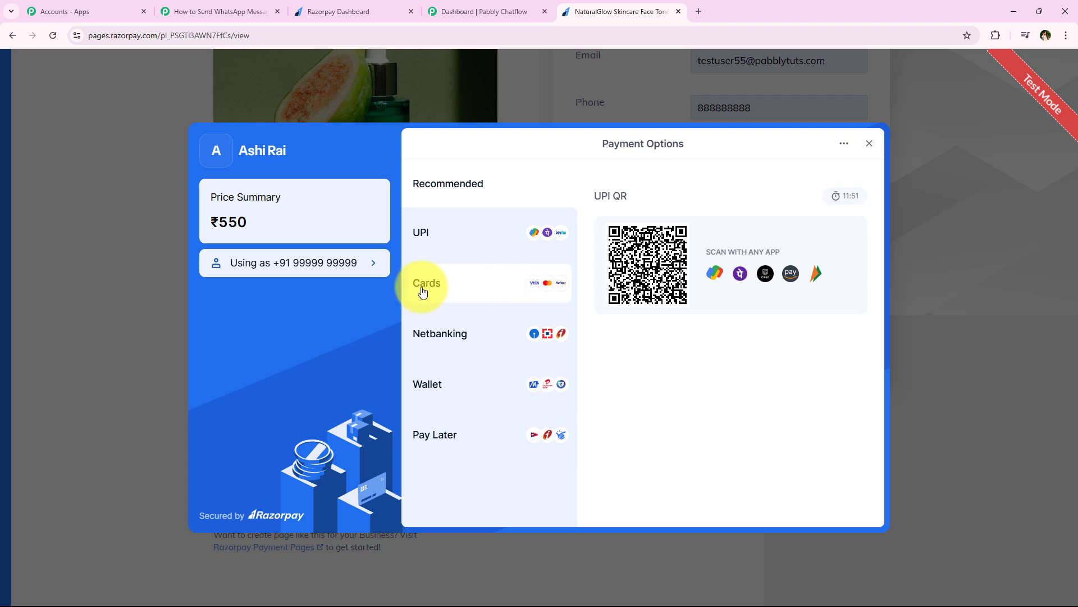
Choose card payment and fill in a saved Mastercard, expiry 02 / 26, CVV and cardholder name.
{"action": "left_click", "coordinate": [463, 290]}
{"action": "left_click", "coordinate": [741, 224]}
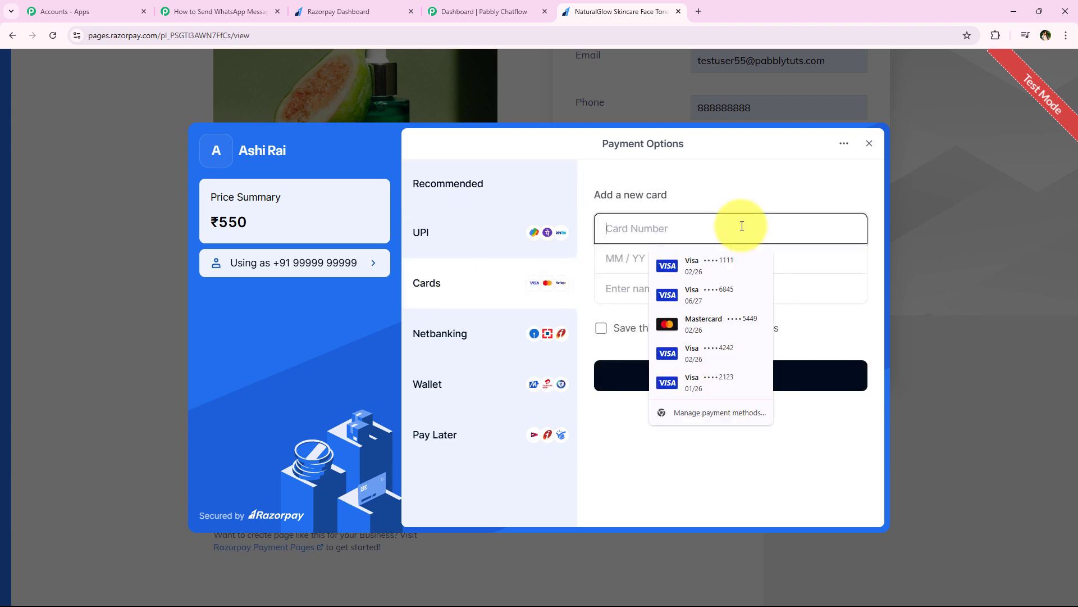
{"action": "left_click", "coordinate": [752, 334]}
{"action": "left_click", "coordinate": [681, 264]}
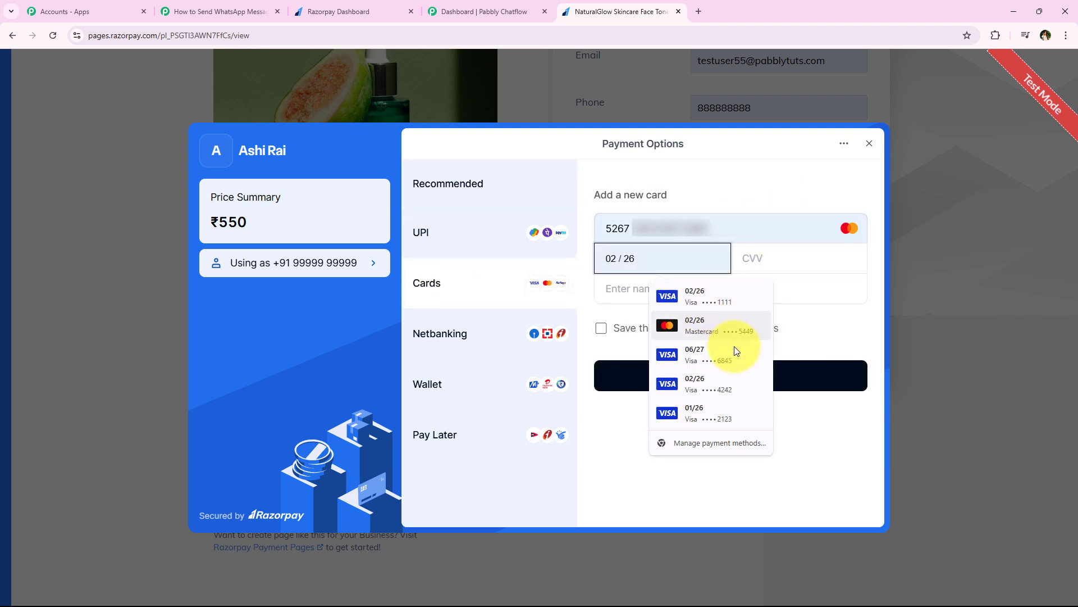
{"action": "left_click", "coordinate": [697, 322]}
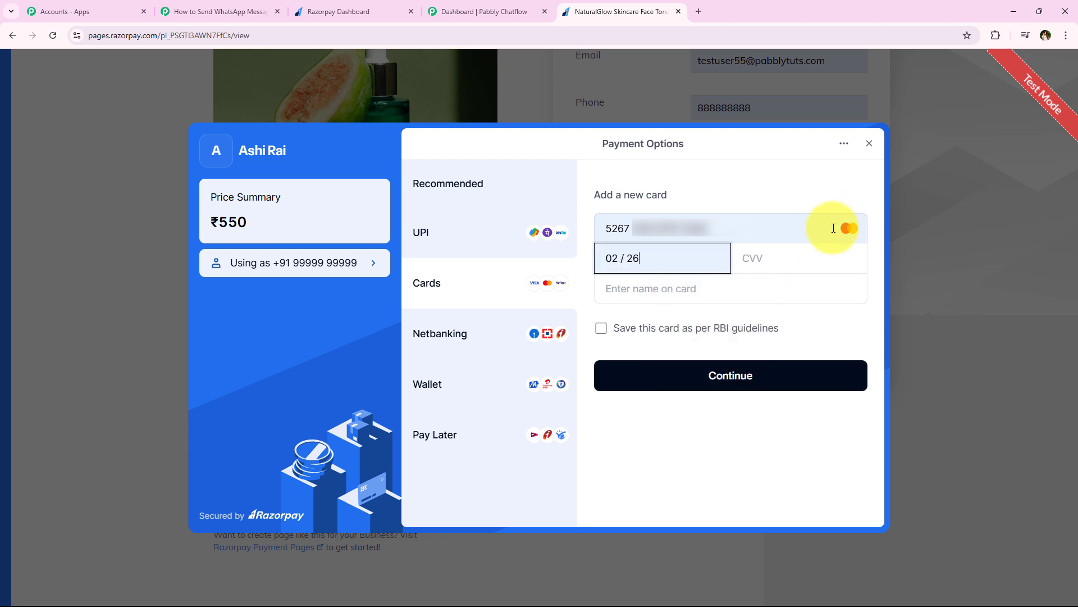
{"action": "left_click", "coordinate": [829, 296]}
{"action": "left_click", "coordinate": [710, 290]}
{"action": "type", "text": "Dem"}
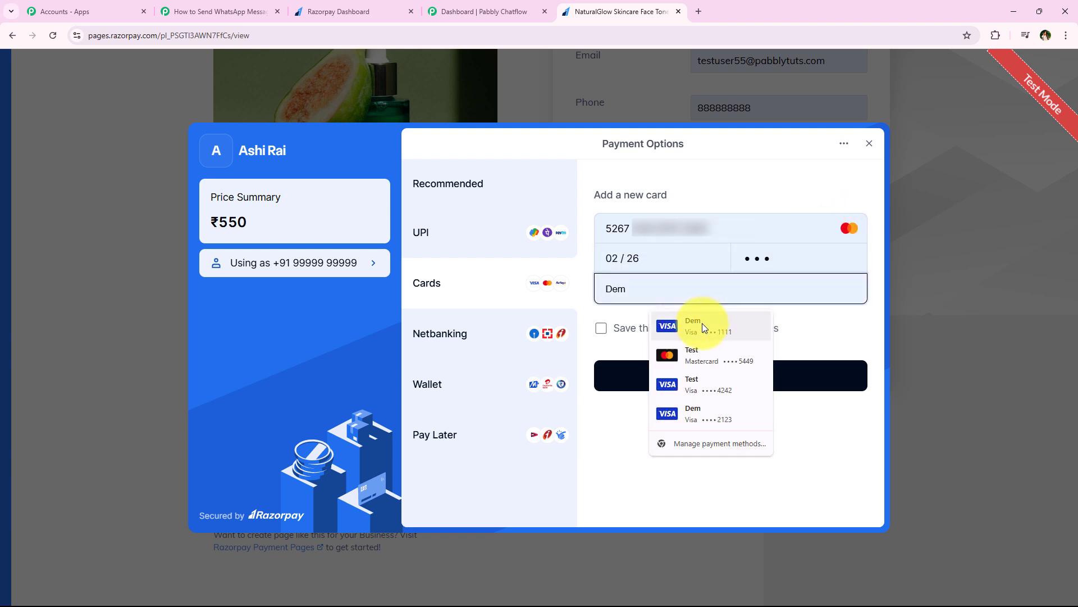
Complete the ₹550 card payment, agreeing to save the card, until Payment Successful appears.
{"action": "left_click", "coordinate": [770, 378]}
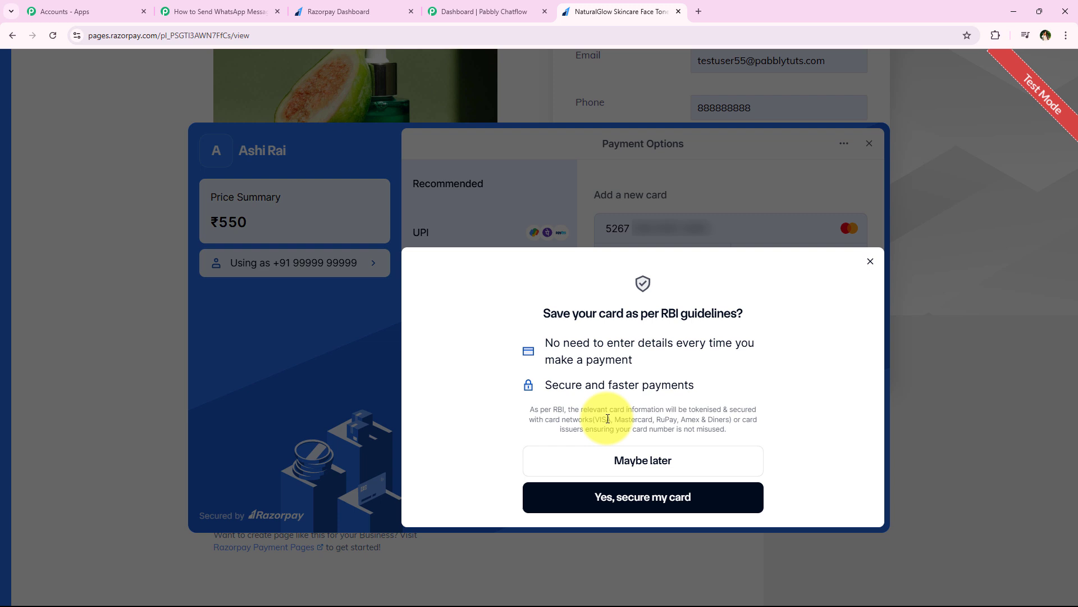
{"action": "left_click", "coordinate": [728, 494]}
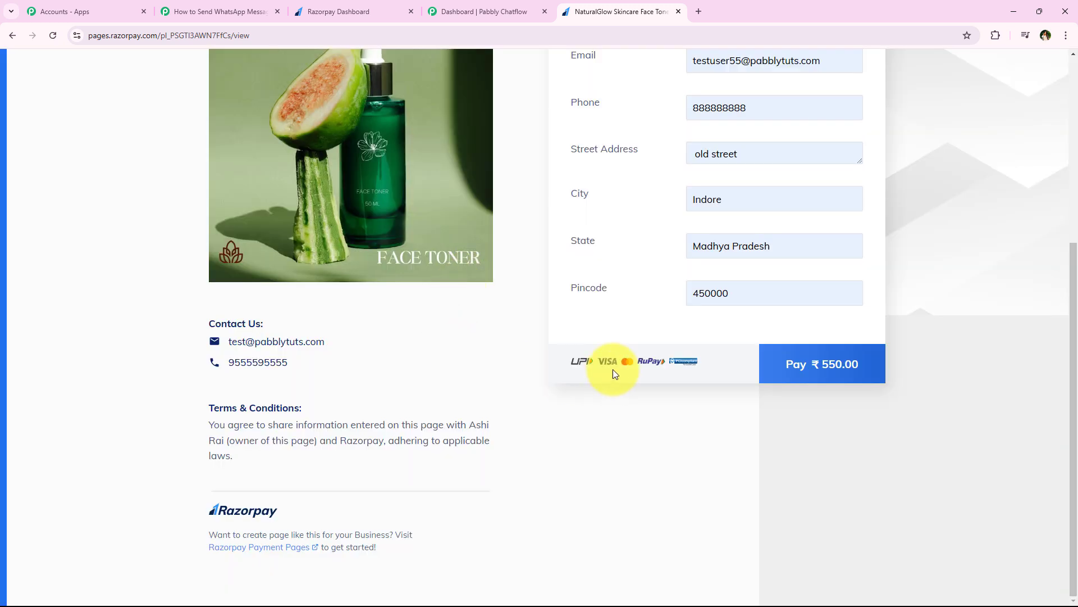
{"action": "middle_click", "coordinate": [366, 336]}
{"action": "scroll", "coordinate": [363, 215], "scroll_direction": "up", "scroll_amount": 5}
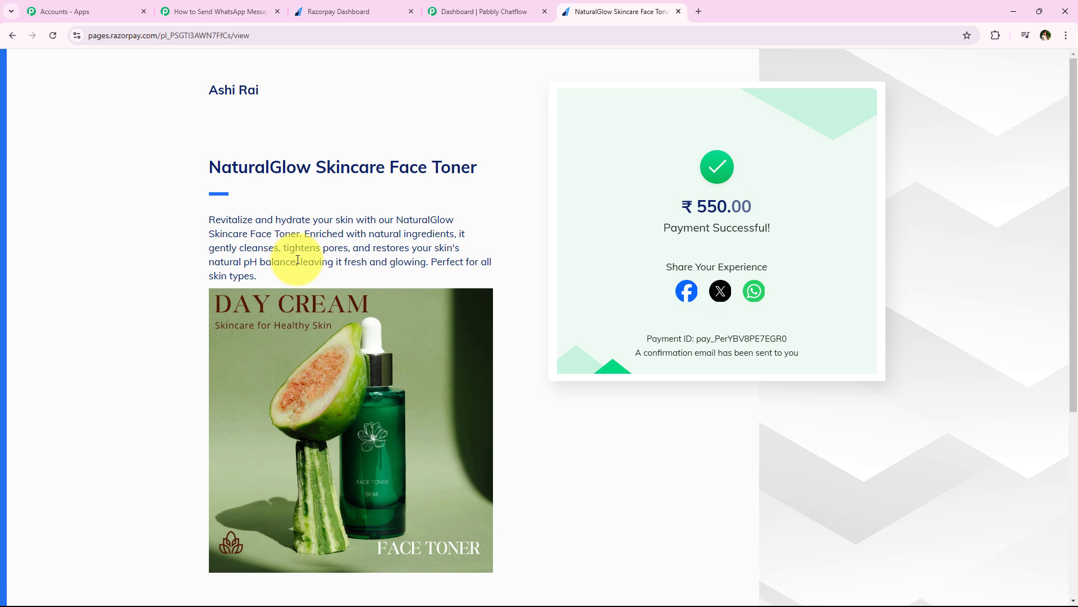
Back in the Pabbly Connect workflow, let the webhook response load as Response A.
{"action": "left_click", "coordinate": [168, 5]}
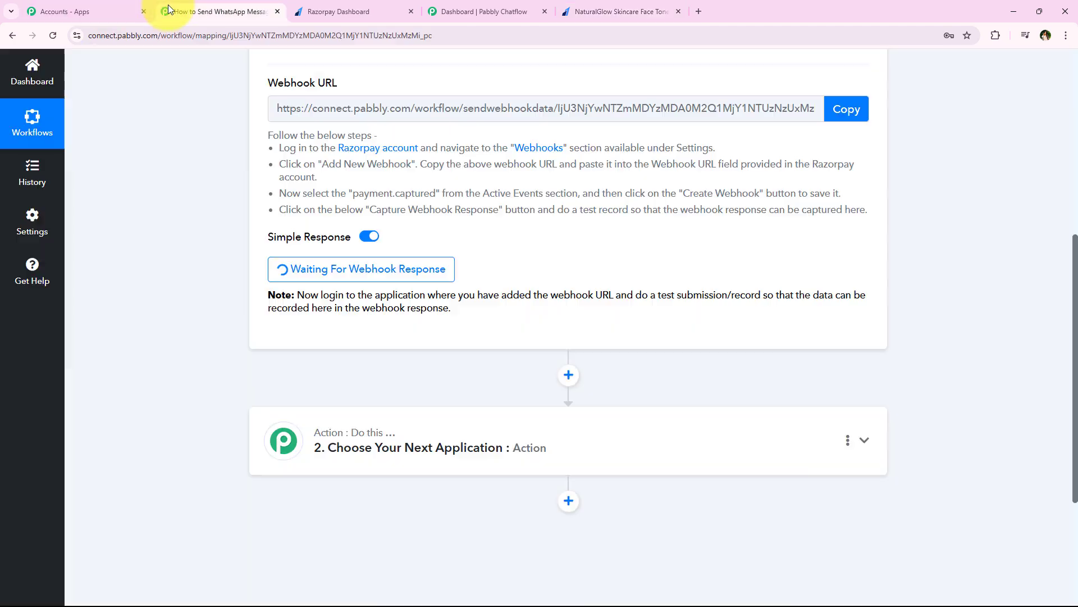
{"action": "middle_click", "coordinate": [232, 208]}
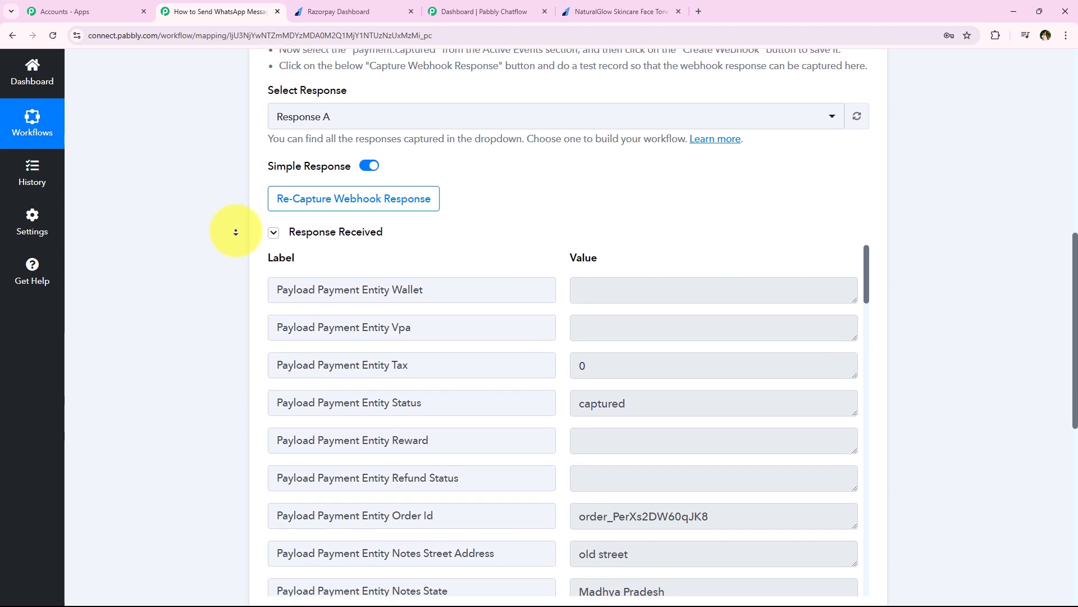
{"action": "middle_click", "coordinate": [236, 233]}
{"action": "scroll", "coordinate": [613, 328], "scroll_direction": "down", "scroll_amount": 2}
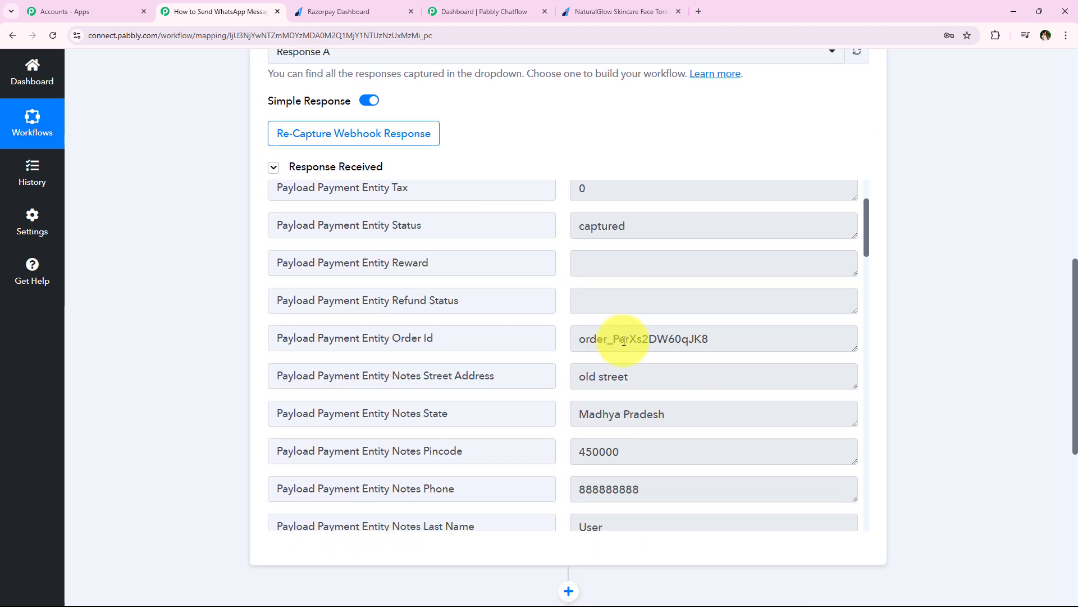
Inspect the captured Order Id, street address, state, pincode and phone values.
{"action": "left_click", "coordinate": [772, 351]}
{"action": "scroll", "coordinate": [607, 390], "scroll_direction": "down", "scroll_amount": 1}
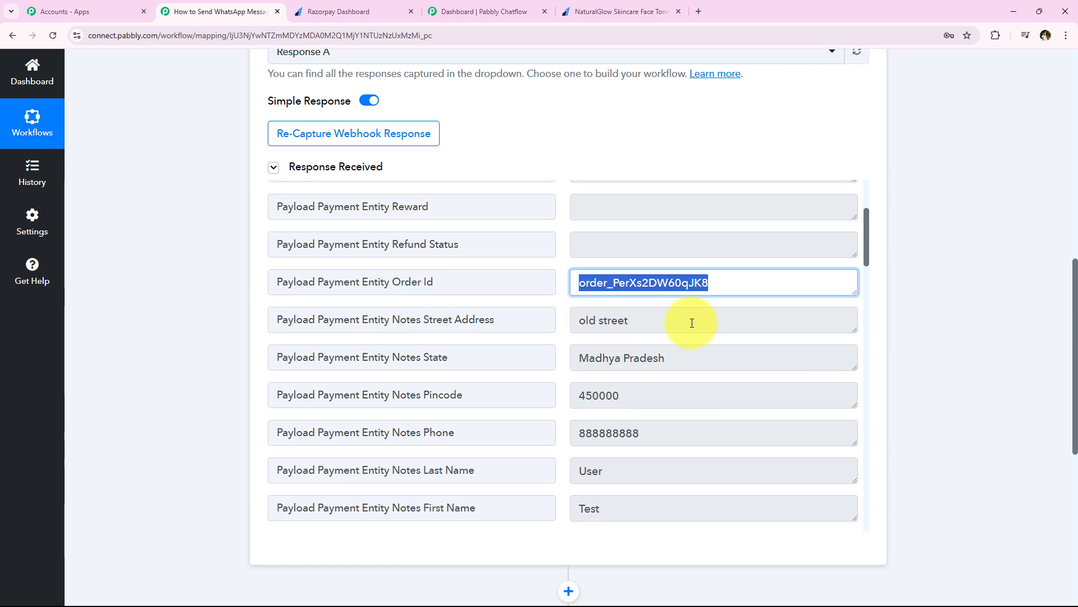
{"action": "left_click", "coordinate": [715, 330]}
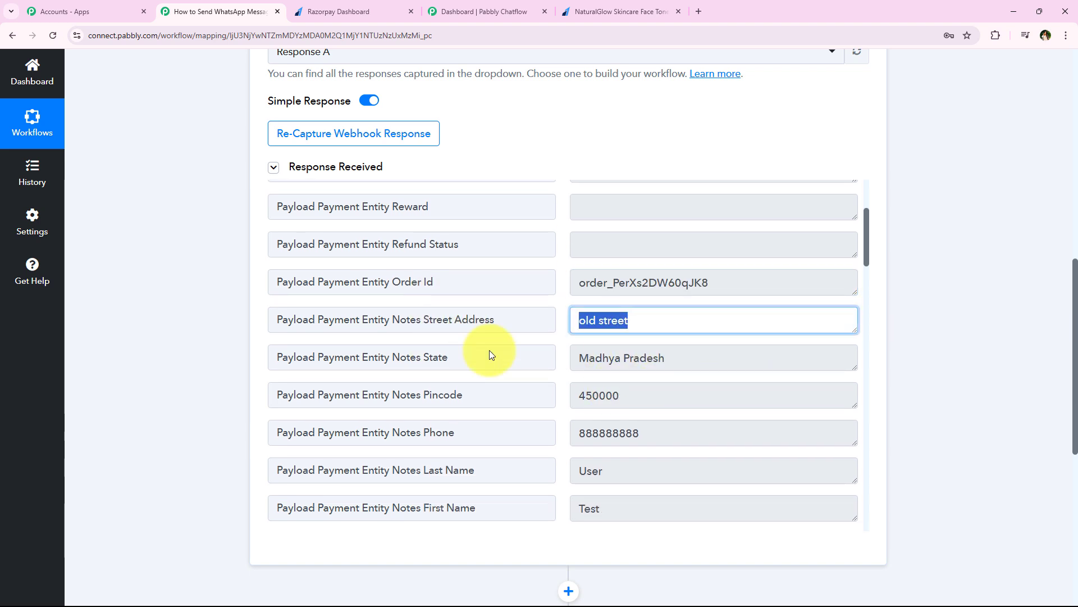
{"action": "left_click", "coordinate": [778, 359]}
{"action": "left_click", "coordinate": [679, 399]}
{"action": "left_click", "coordinate": [783, 422]}
{"action": "scroll", "coordinate": [635, 394], "scroll_direction": "down", "scroll_amount": 1}
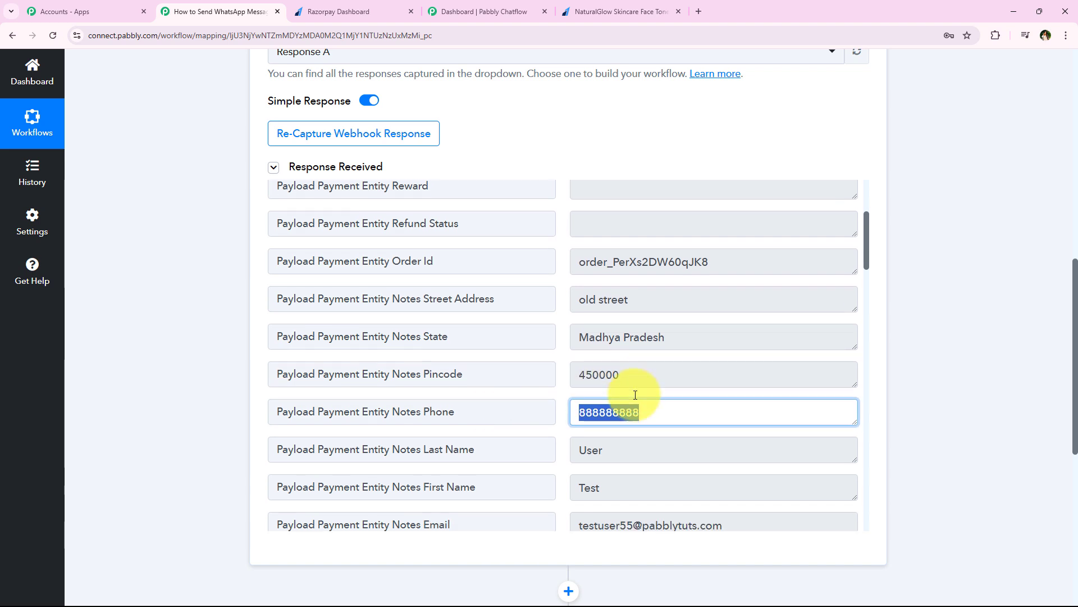
{"action": "scroll", "coordinate": [635, 395], "scroll_direction": "down", "scroll_amount": 2}
Inspect the captured first name, last name, email, city and payment method values.
{"action": "left_click", "coordinate": [665, 387]}
{"action": "left_click", "coordinate": [621, 356]}
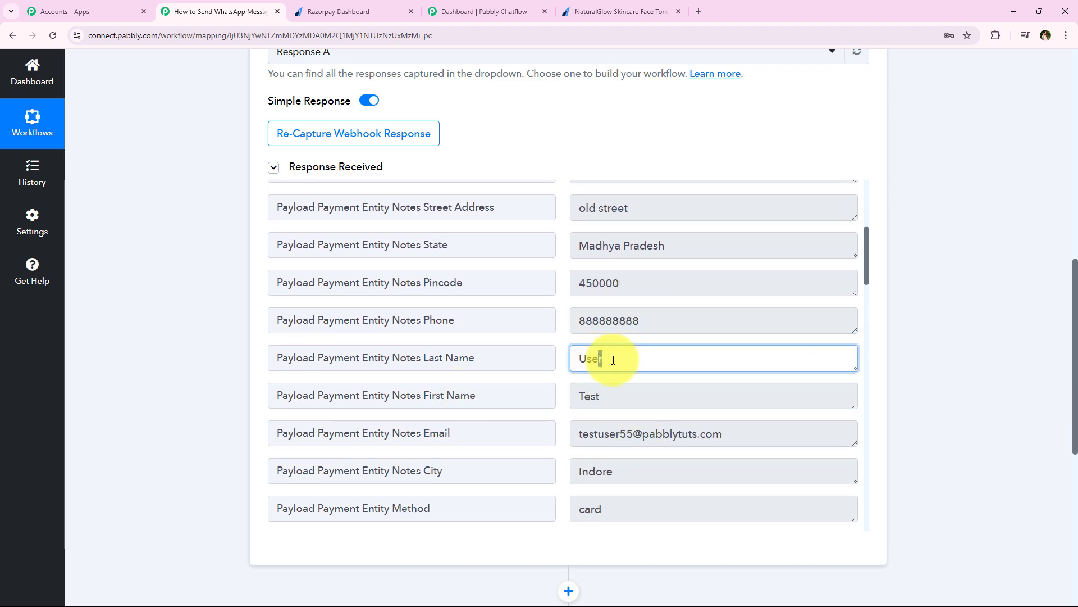
{"action": "left_click", "coordinate": [843, 441]}
{"action": "left_click", "coordinate": [753, 474]}
{"action": "scroll", "coordinate": [621, 443], "scroll_direction": "down", "scroll_amount": 4}
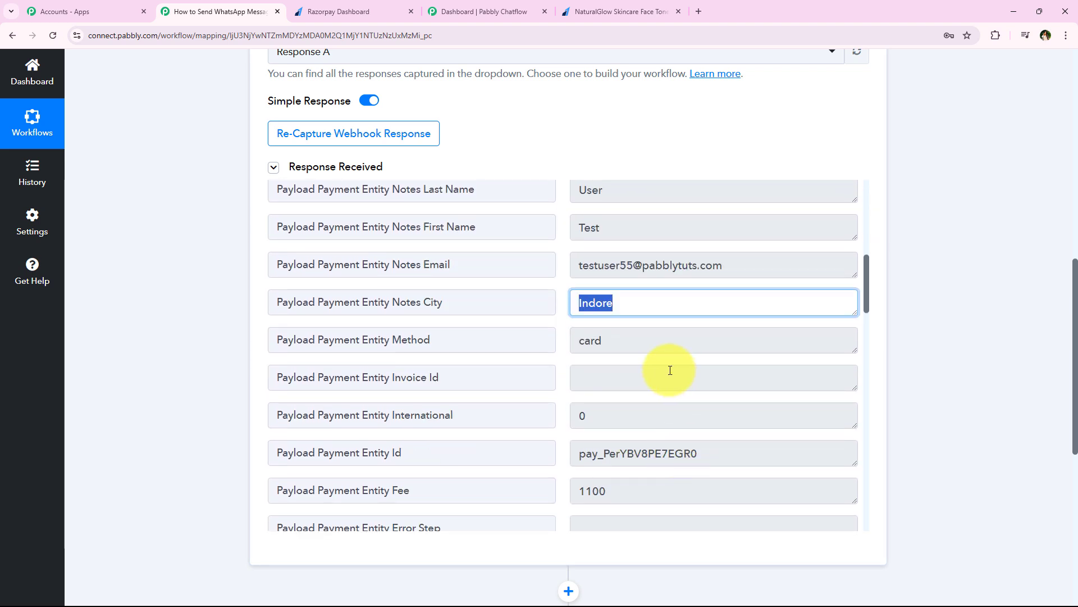
{"action": "left_click", "coordinate": [662, 343]}
{"action": "scroll", "coordinate": [395, 440], "scroll_direction": "down", "scroll_amount": 4}
{"action": "scroll", "coordinate": [549, 360], "scroll_direction": "up", "scroll_amount": 1}
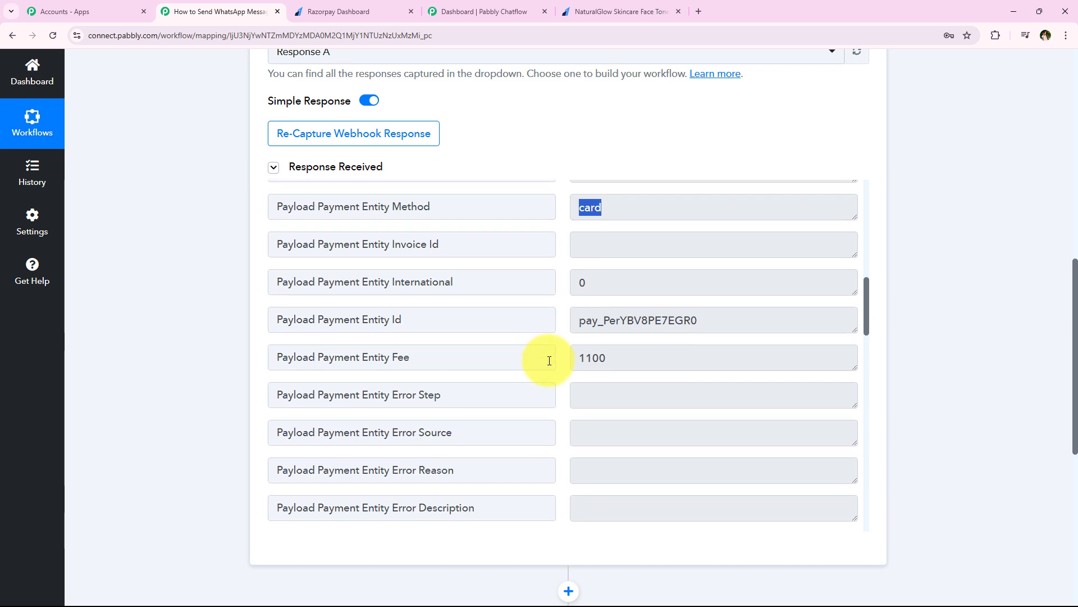
{"action": "scroll", "coordinate": [549, 361], "scroll_direction": "down", "scroll_amount": 7}
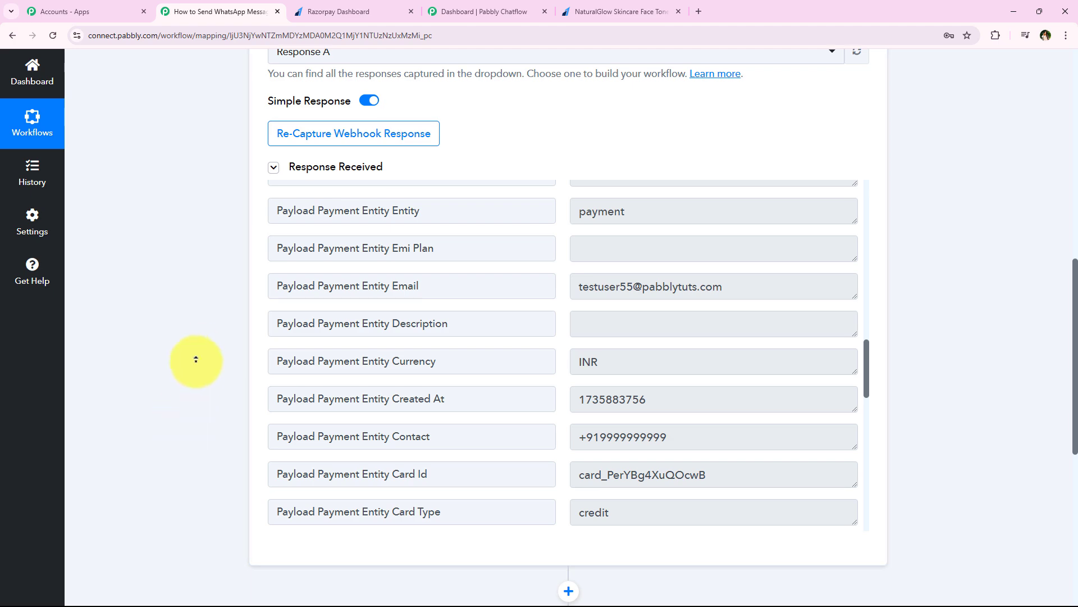
{"action": "scroll", "coordinate": [196, 359], "scroll_direction": "up", "scroll_amount": 10}
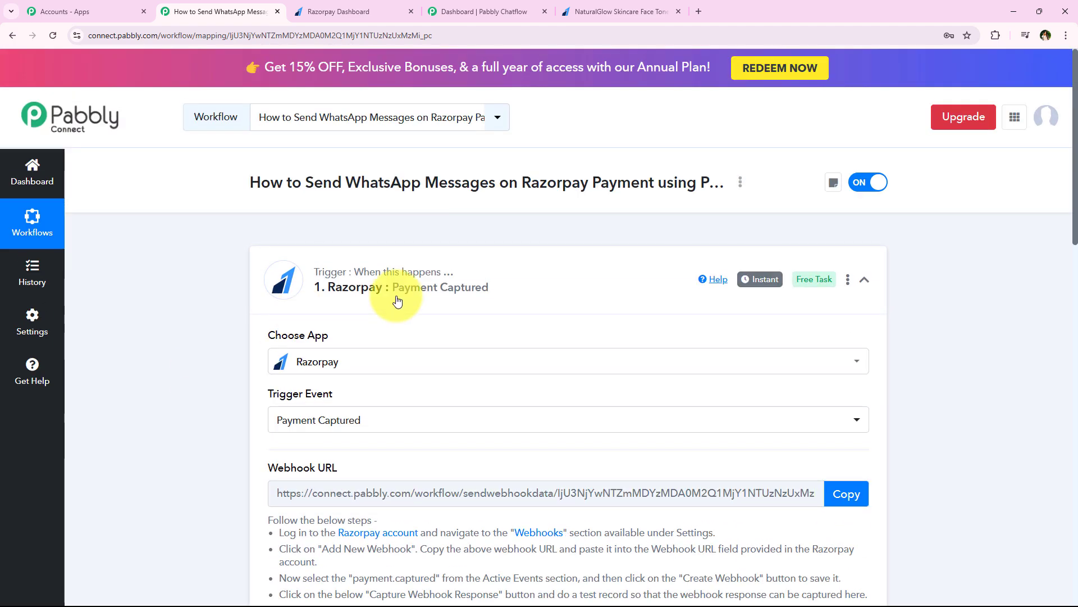
Collapse the Razorpay Payment Captured trigger and go to the 'Dashboard | Pabbly Chatflow' tab.
{"action": "left_click", "coordinate": [398, 302]}
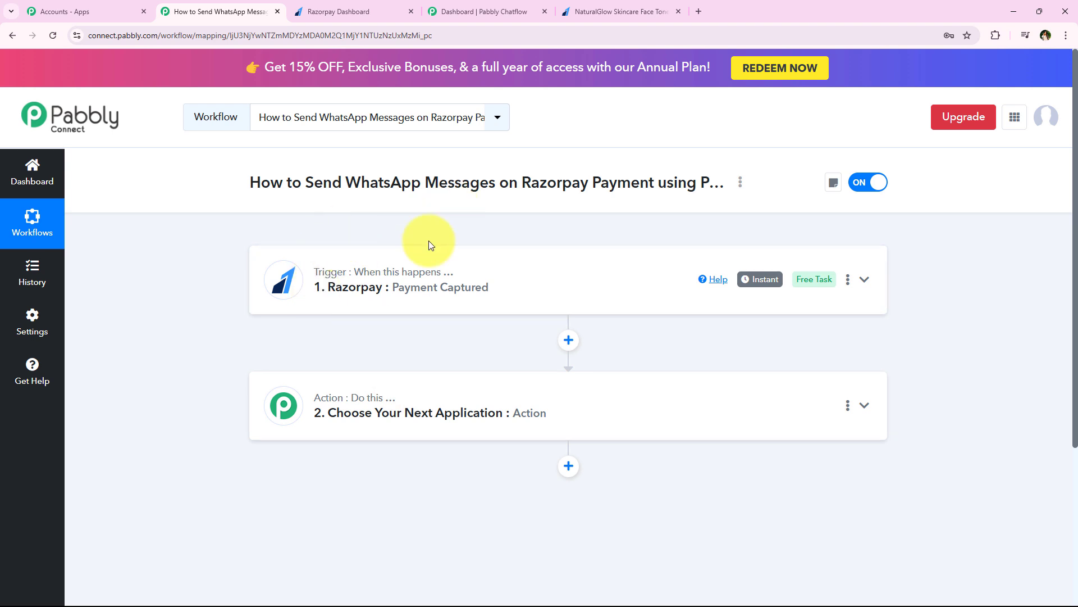
{"action": "left_click_drag", "start_coordinate": [307, 183], "coordinate": [711, 181]}
{"action": "left_click", "coordinate": [234, 236]}
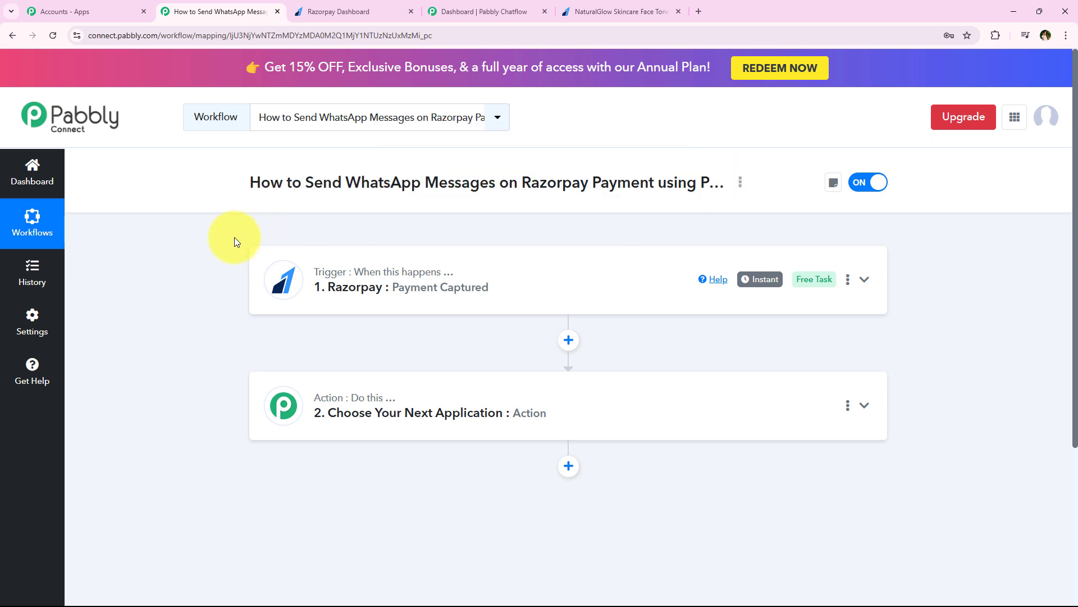
{"action": "left_click", "coordinate": [458, 4]}
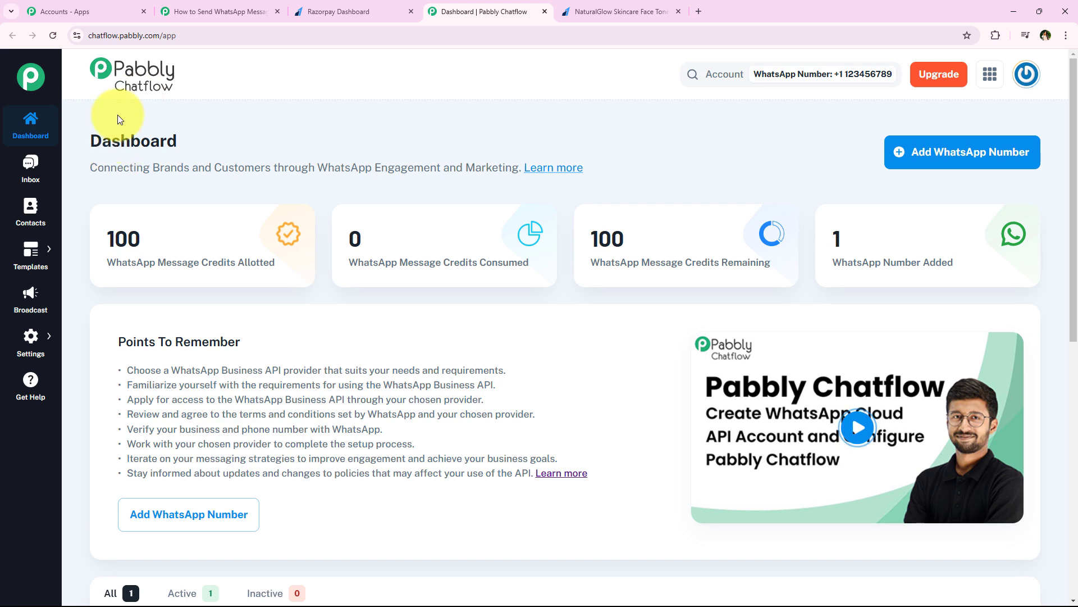
{"action": "left_click", "coordinate": [231, 8]}
{"action": "left_click", "coordinate": [492, 10]}
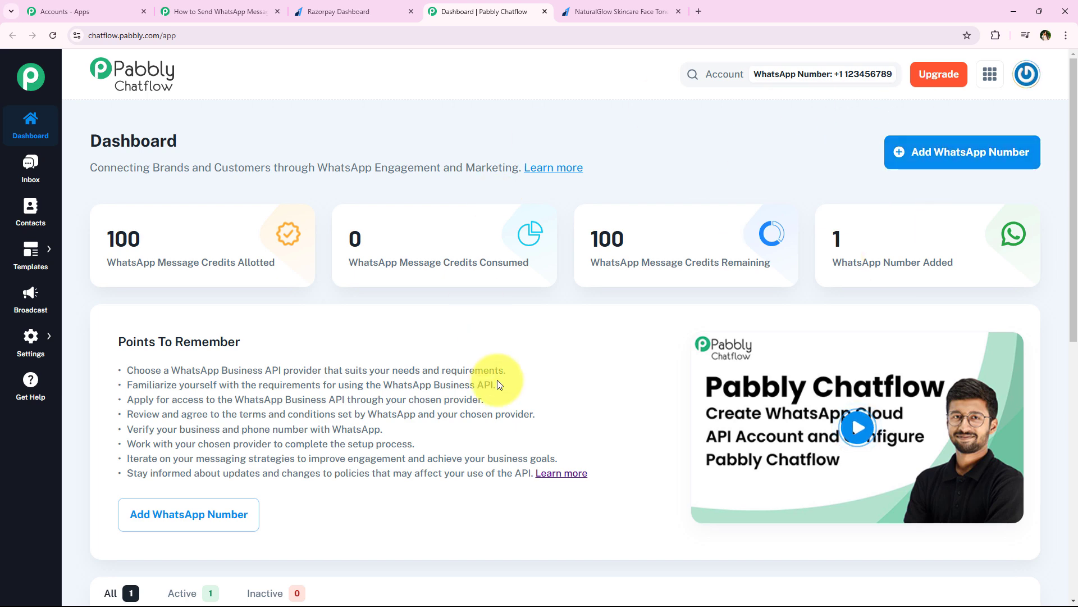
{"action": "left_click", "coordinate": [976, 164]}
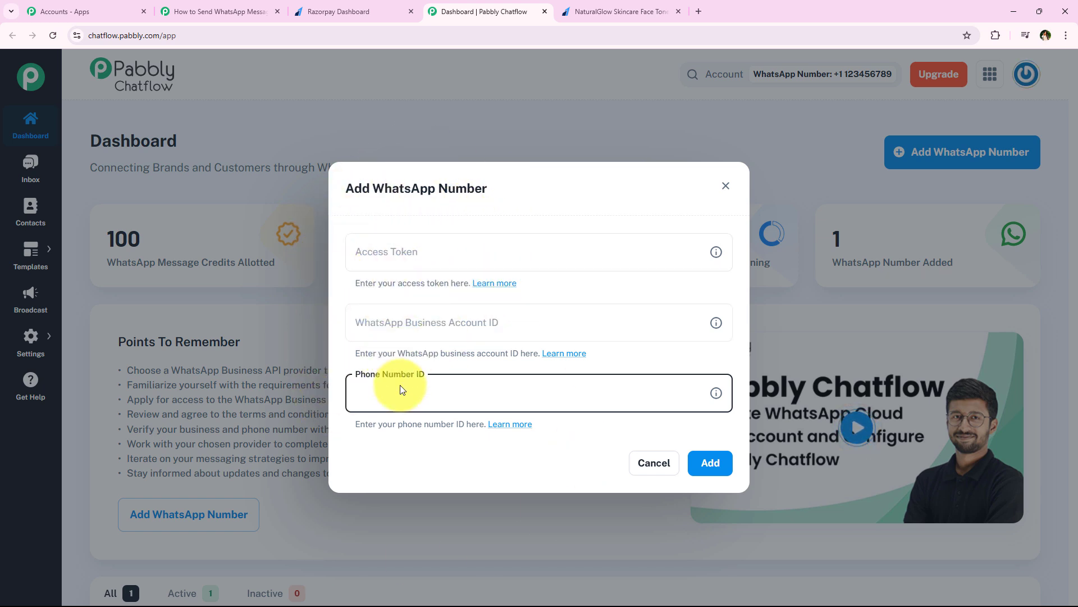
{"action": "left_click", "coordinate": [657, 467]}
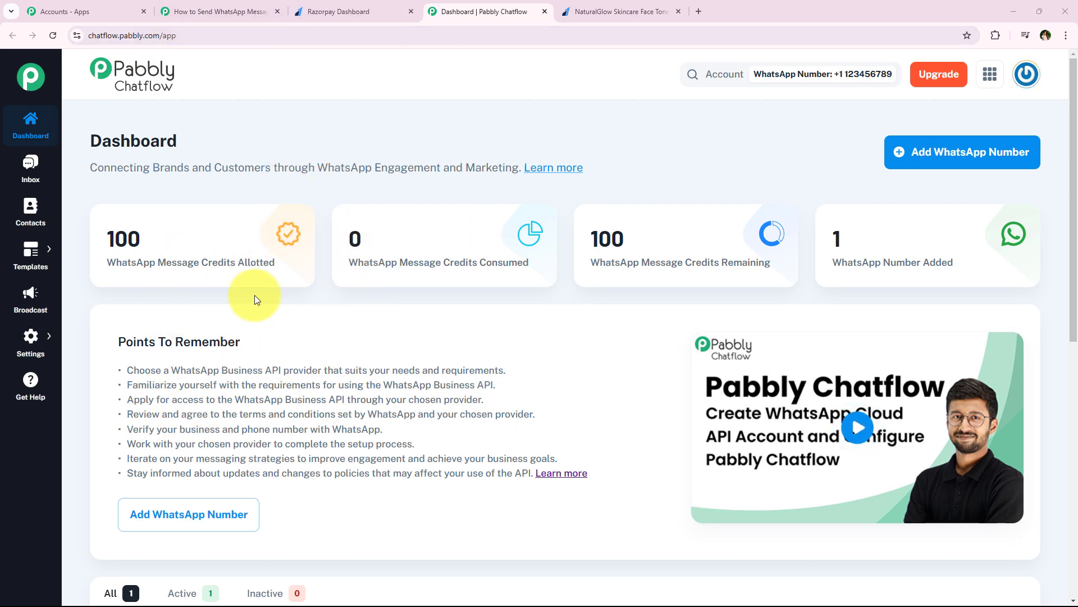
{"action": "left_click", "coordinate": [236, 5]}
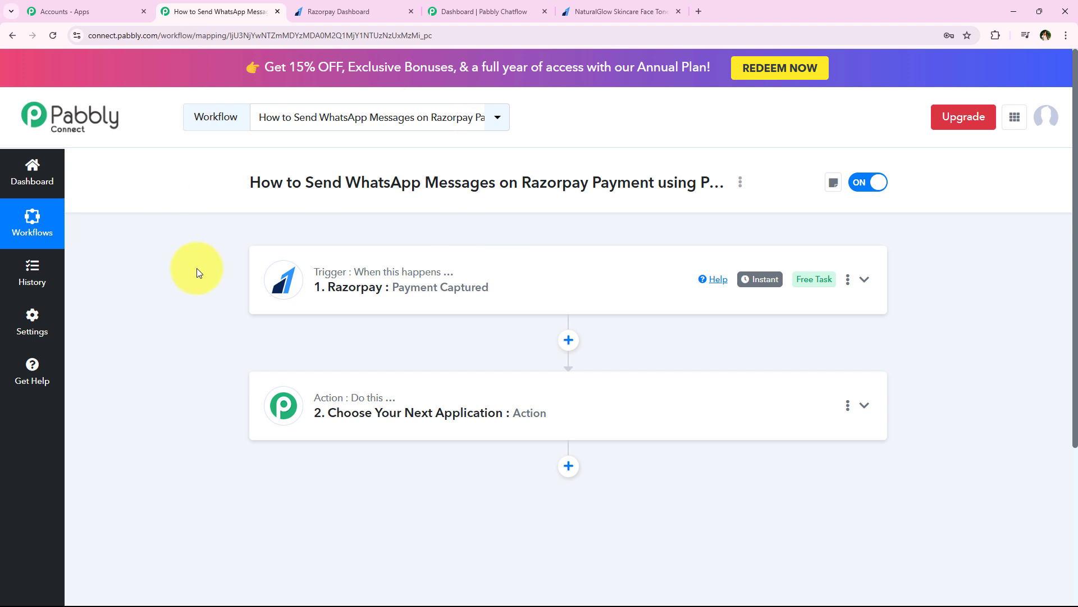
{"action": "left_click", "coordinate": [444, 9]}
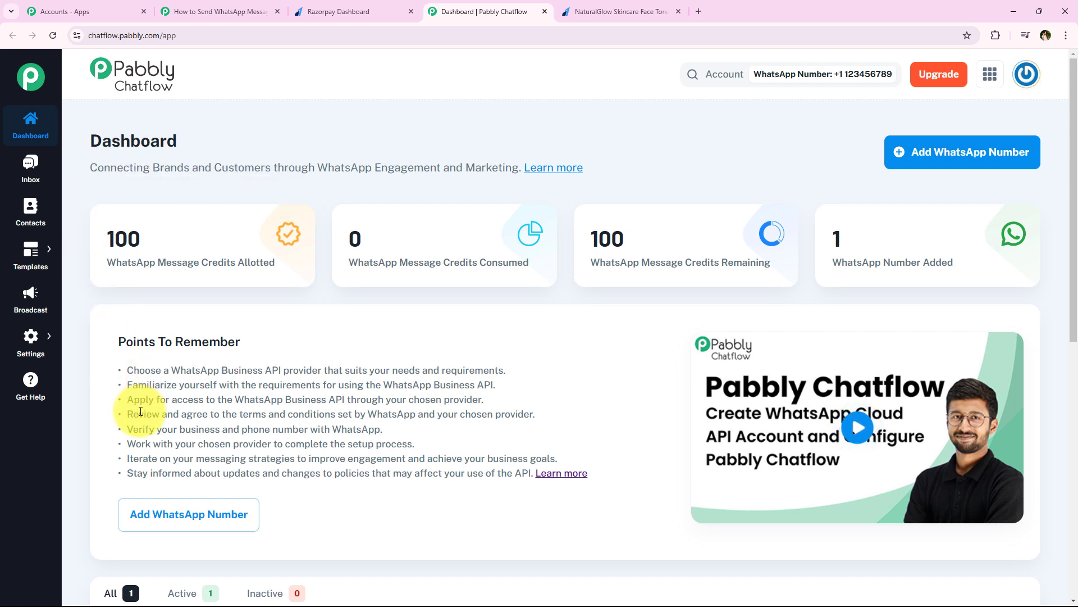
Browse Templates > Templates List, then begin a new template with Add New Template.
{"action": "mouse_move", "coordinate": [29, 260]}
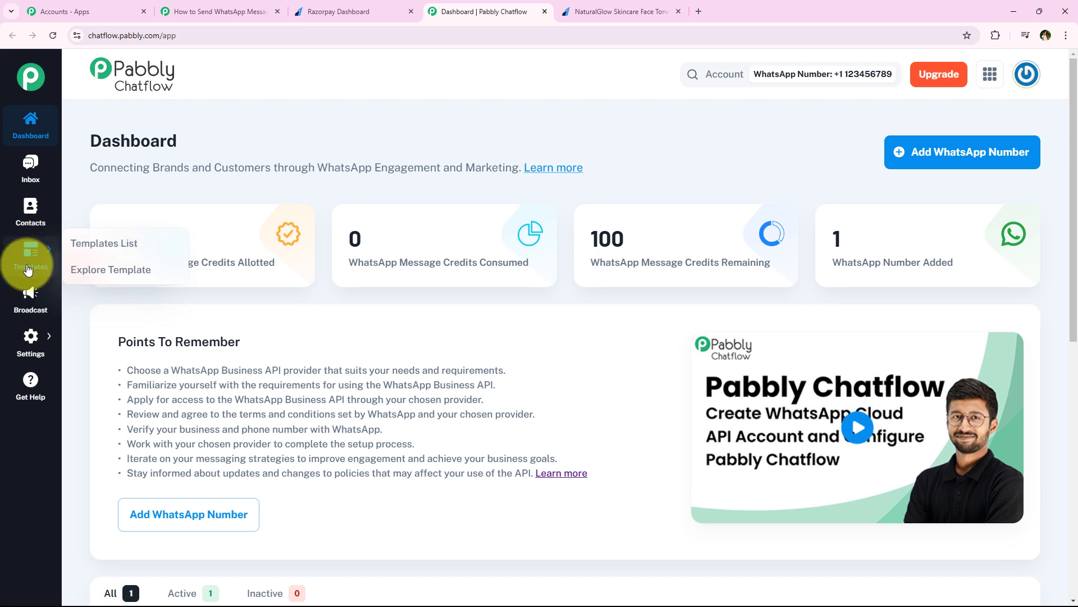
{"action": "left_click", "coordinate": [140, 248]}
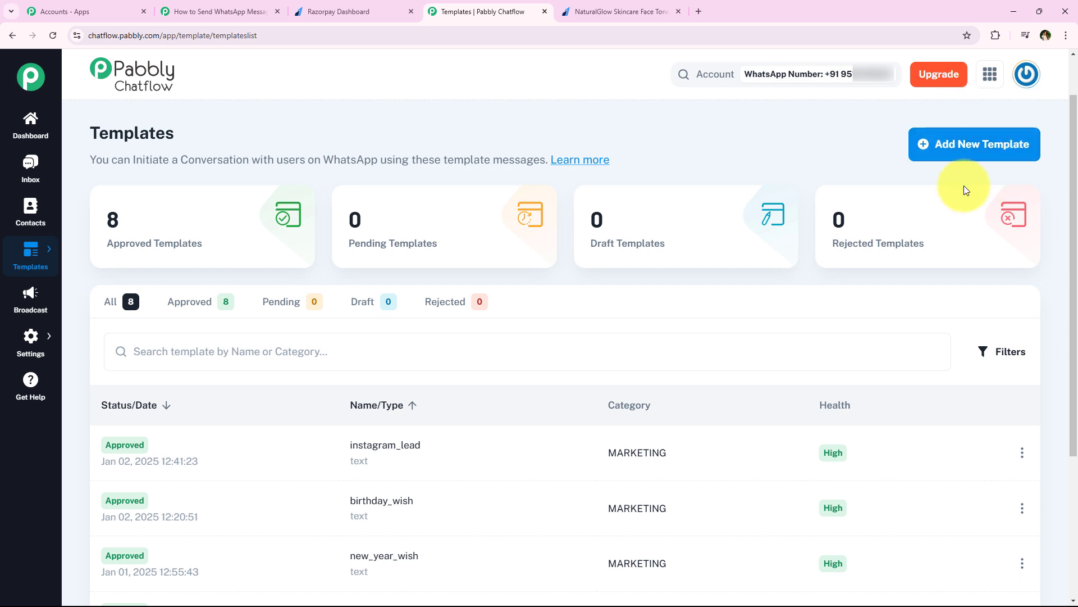
{"action": "scroll", "coordinate": [499, 397], "scroll_direction": "down", "scroll_amount": 3}
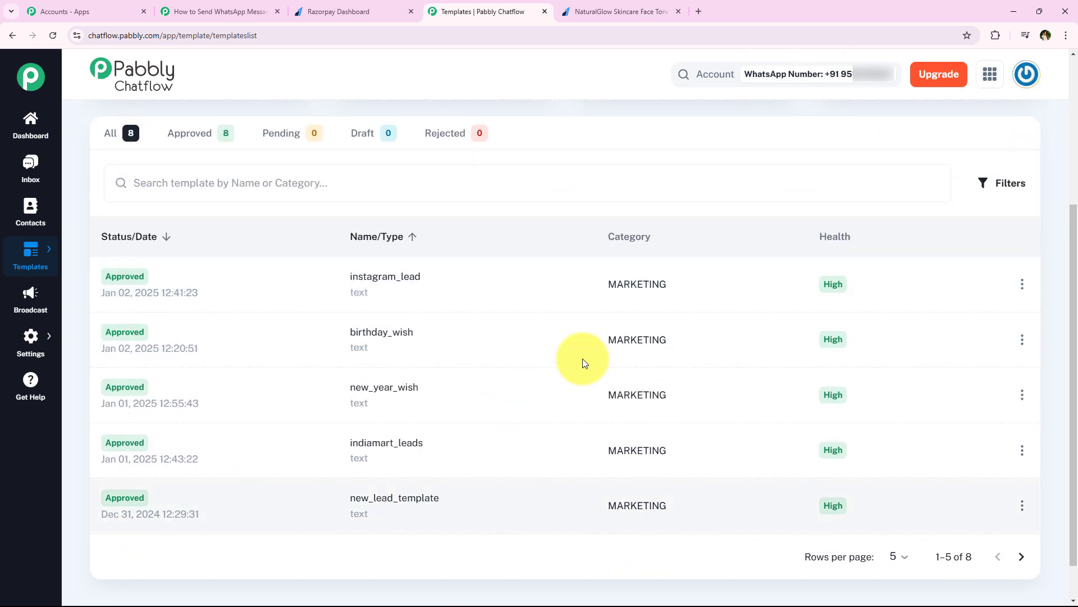
{"action": "scroll", "coordinate": [305, 439], "scroll_direction": "down", "scroll_amount": 1}
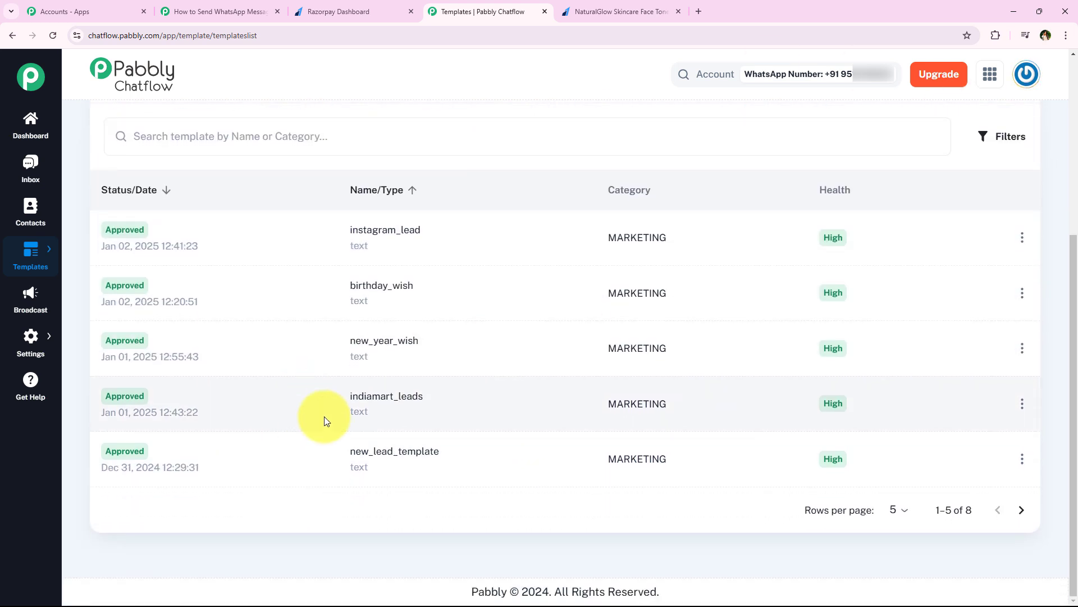
{"action": "scroll", "coordinate": [325, 417], "scroll_direction": "up", "scroll_amount": 4}
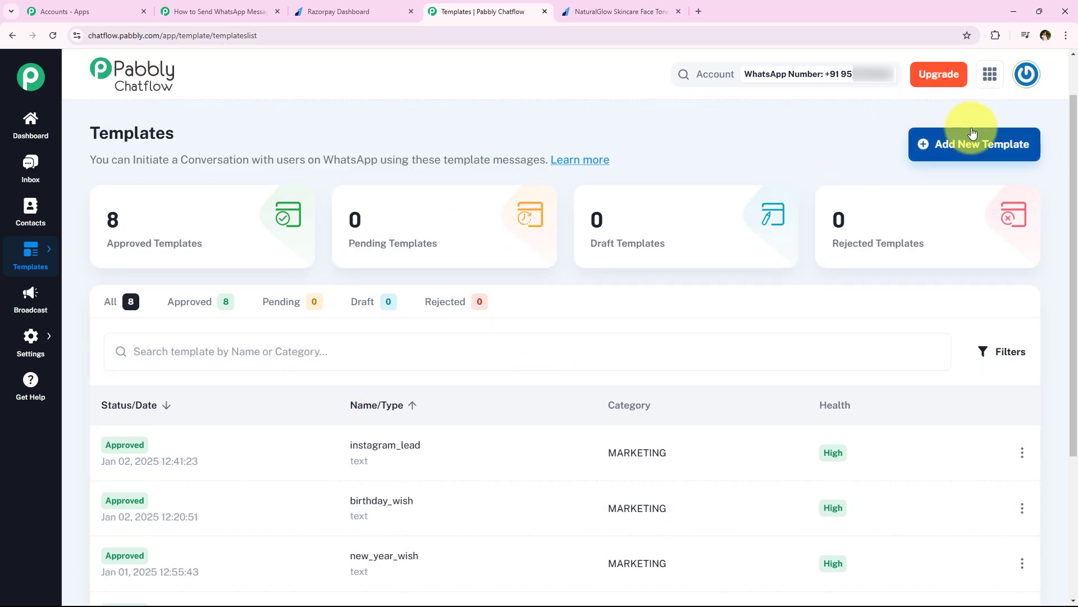
{"action": "left_click", "coordinate": [1009, 147]}
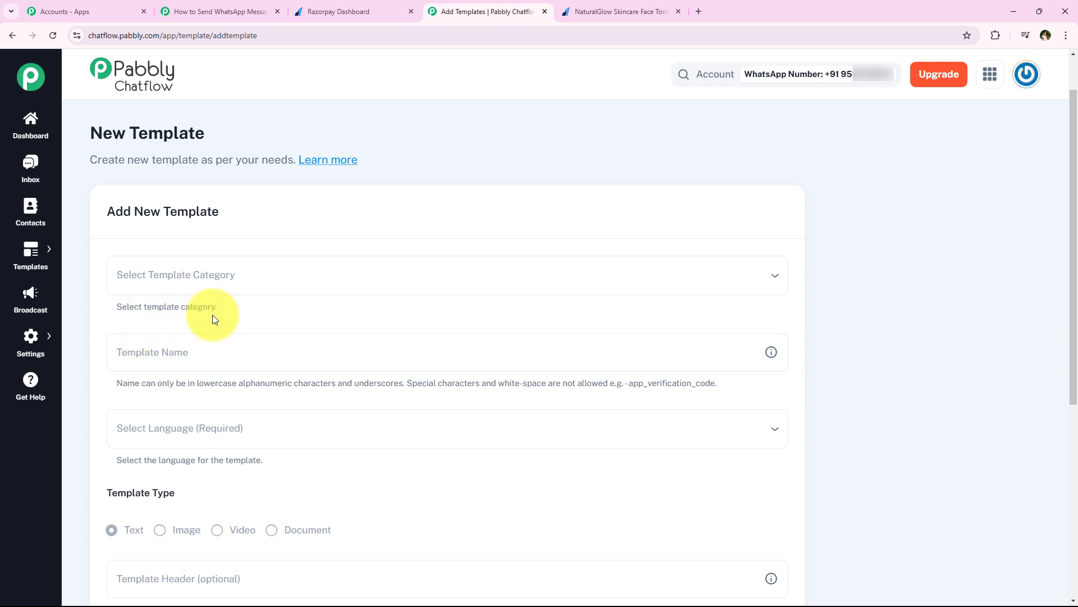
Set the template category to Marketing and move to the template name field.
{"action": "left_click", "coordinate": [197, 288]}
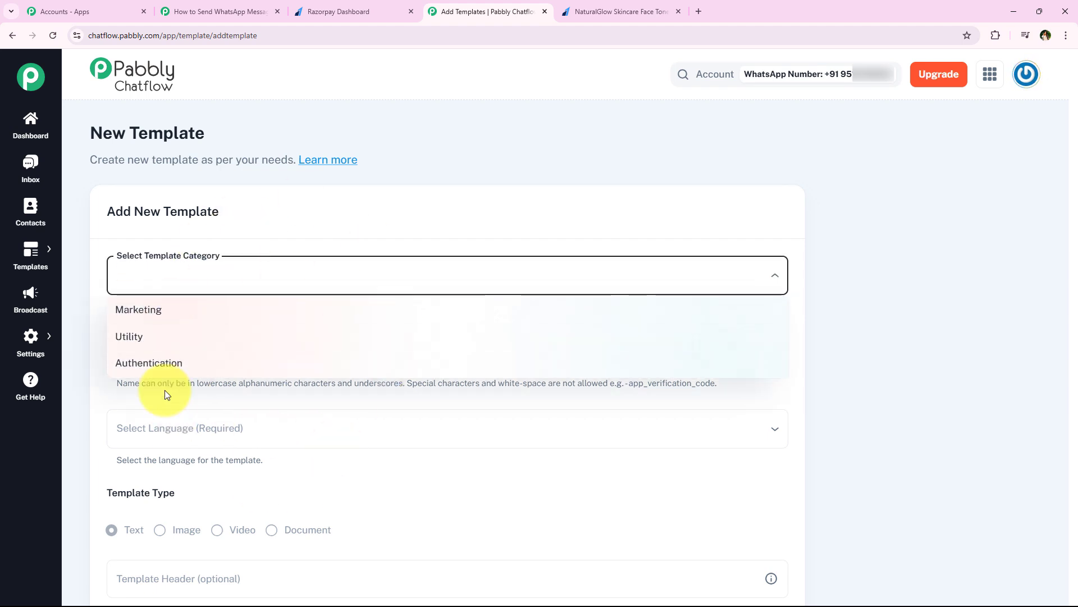
{"action": "left_click", "coordinate": [492, 305]}
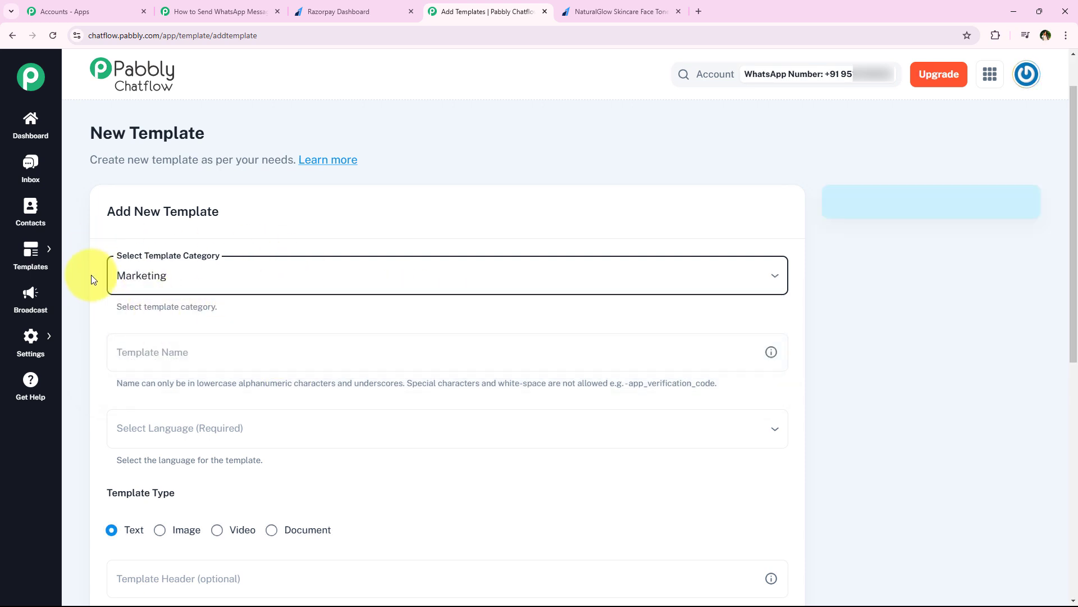
{"action": "left_click", "coordinate": [157, 354]}
{"action": "scroll", "coordinate": [158, 354], "scroll_direction": "down", "scroll_amount": 2}
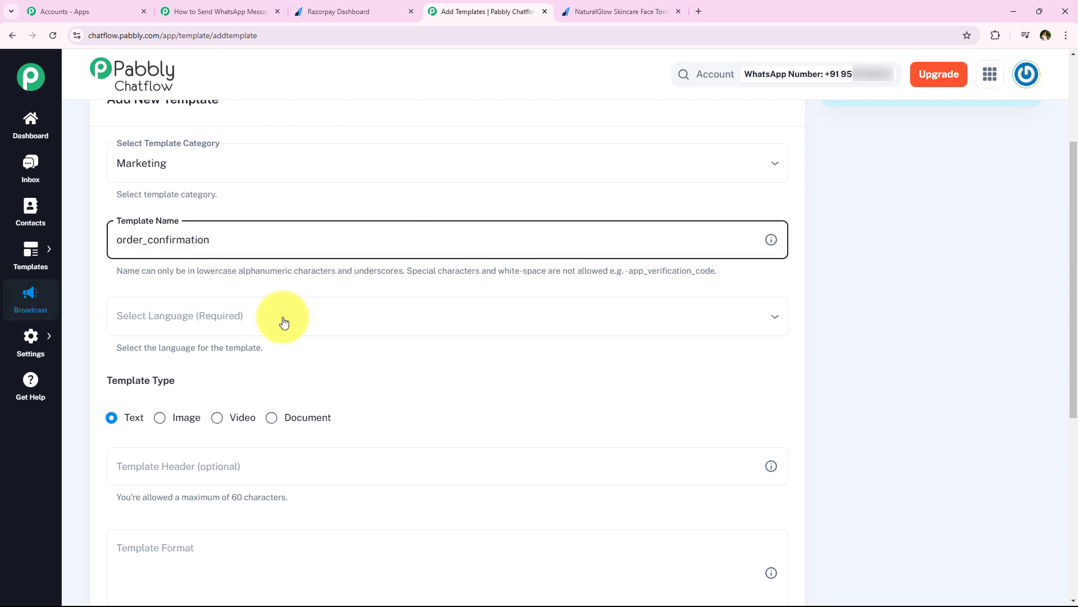
{"action": "scroll", "coordinate": [92, 292], "scroll_direction": "down", "scroll_amount": 2}
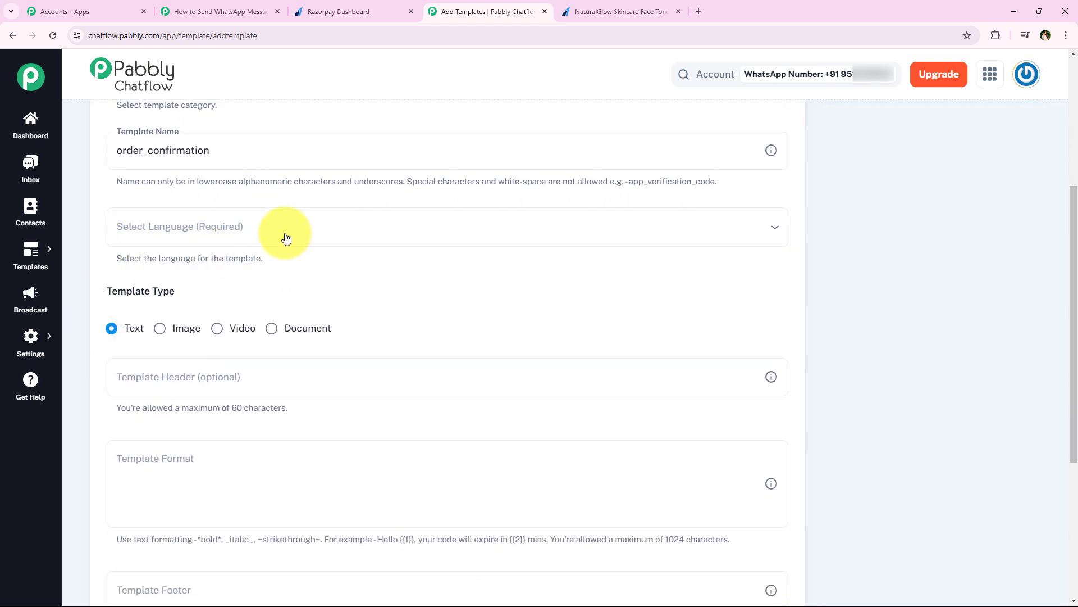
Set the template language to English (UK).
{"action": "left_click", "coordinate": [220, 209]}
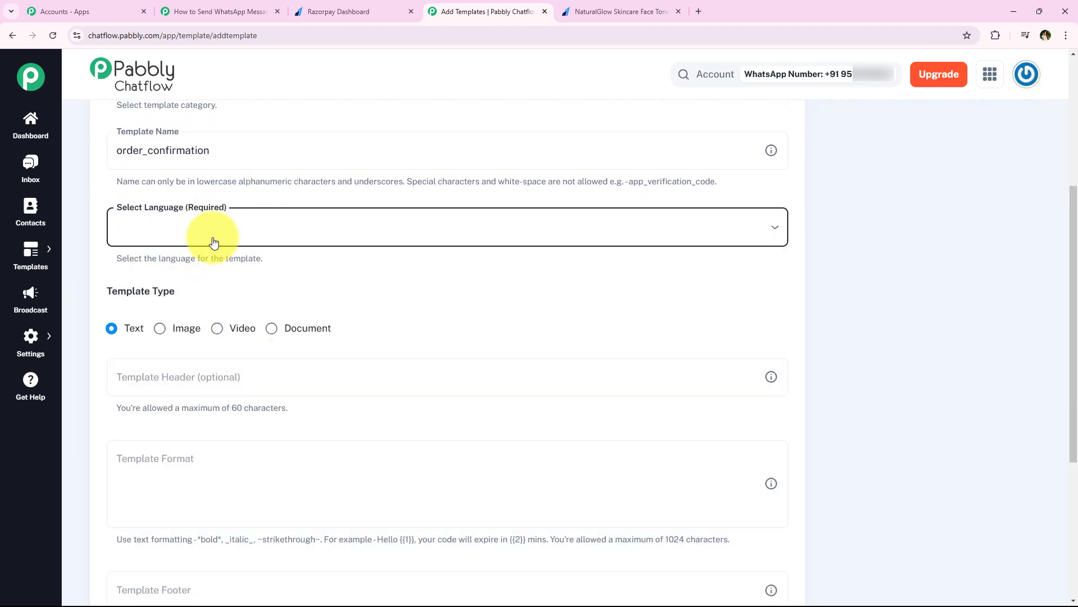
{"action": "left_click", "coordinate": [200, 207]}
{"action": "key", "text": "e"}
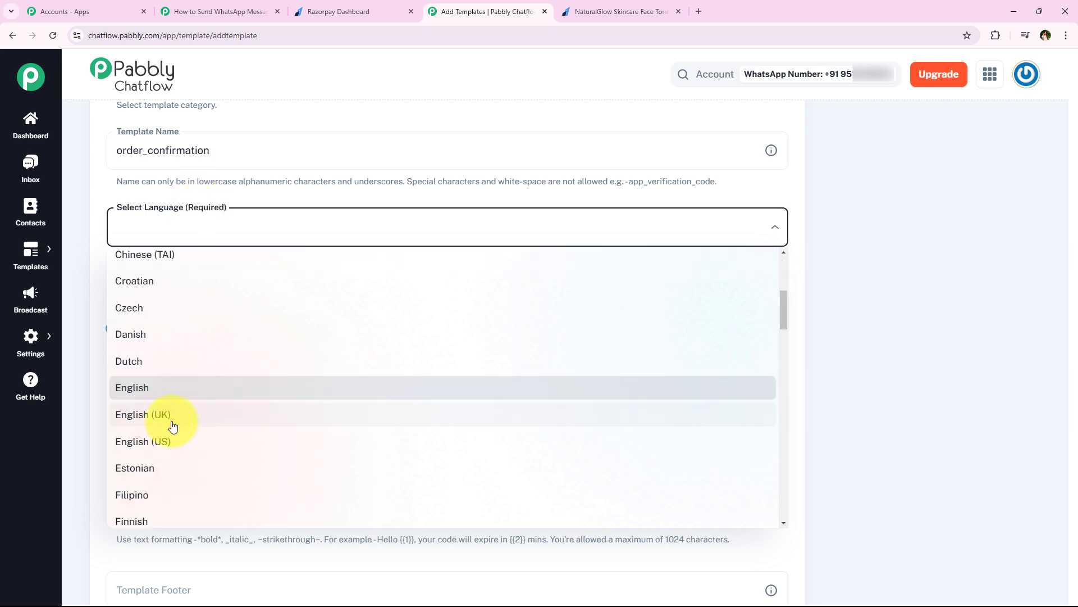
{"action": "left_click", "coordinate": [384, 409]}
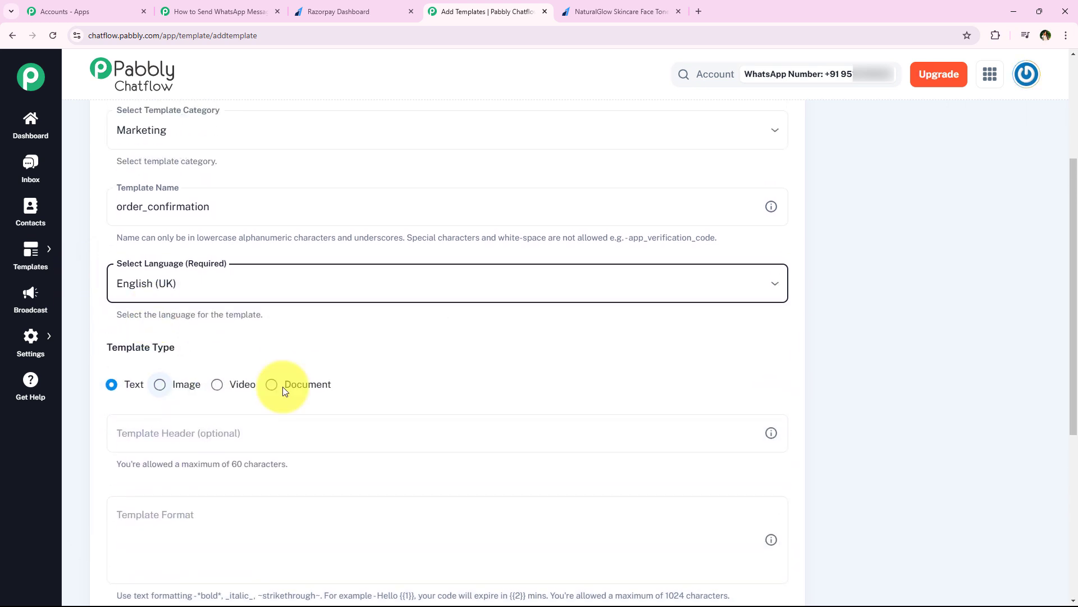
{"action": "scroll", "coordinate": [200, 362], "scroll_direction": "down", "scroll_amount": 1}
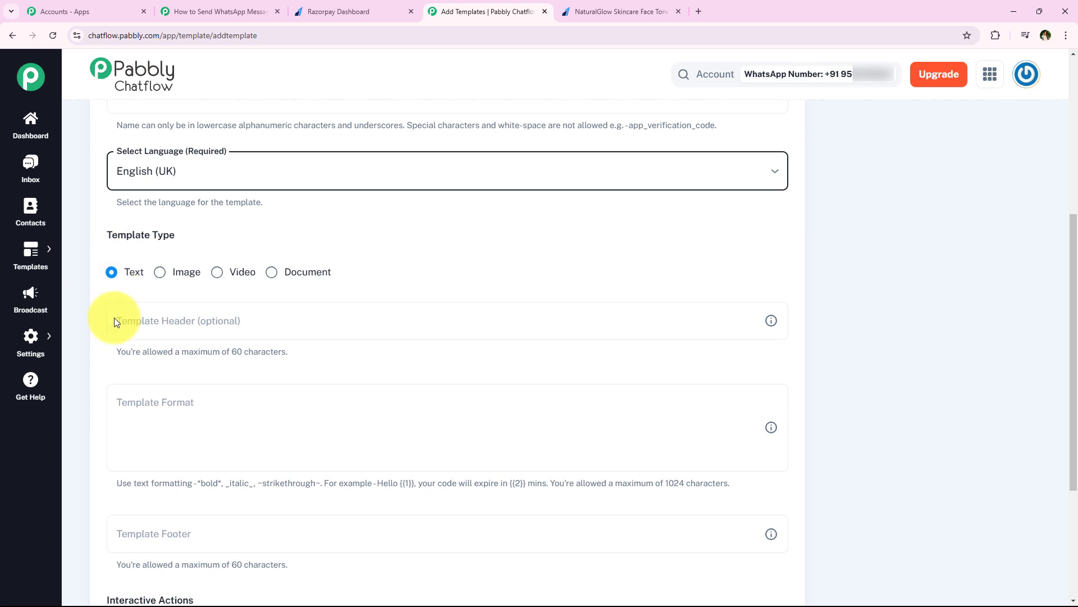
Keep Text as the template type and leave the template header empty.
{"action": "left_click", "coordinate": [113, 276]}
{"action": "scroll", "coordinate": [128, 255], "scroll_direction": "down", "scroll_amount": 2}
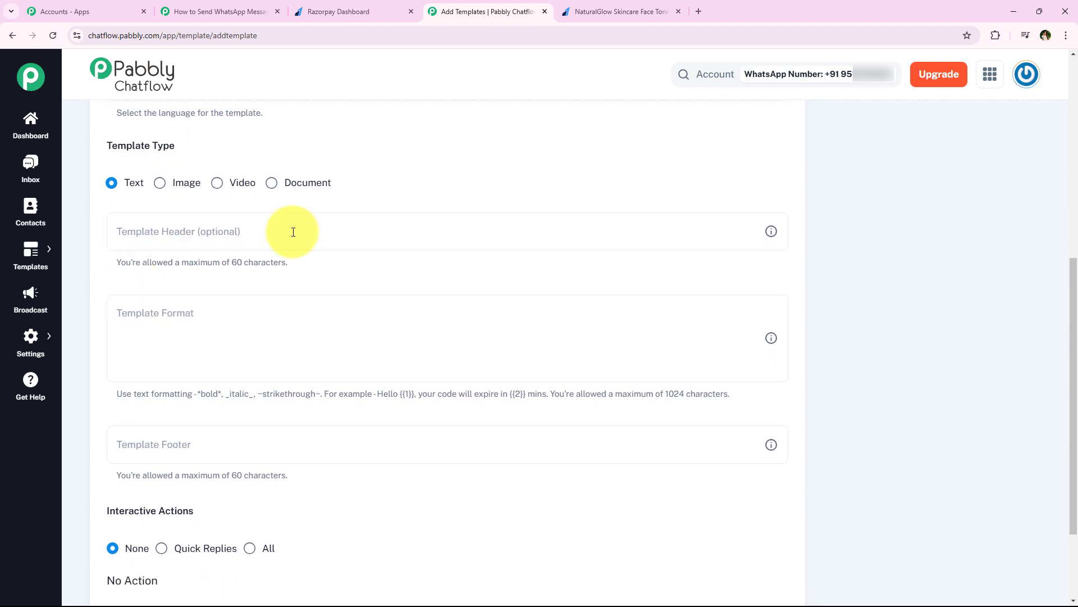
{"action": "left_click", "coordinate": [176, 247]}
{"action": "left_click", "coordinate": [179, 244]}
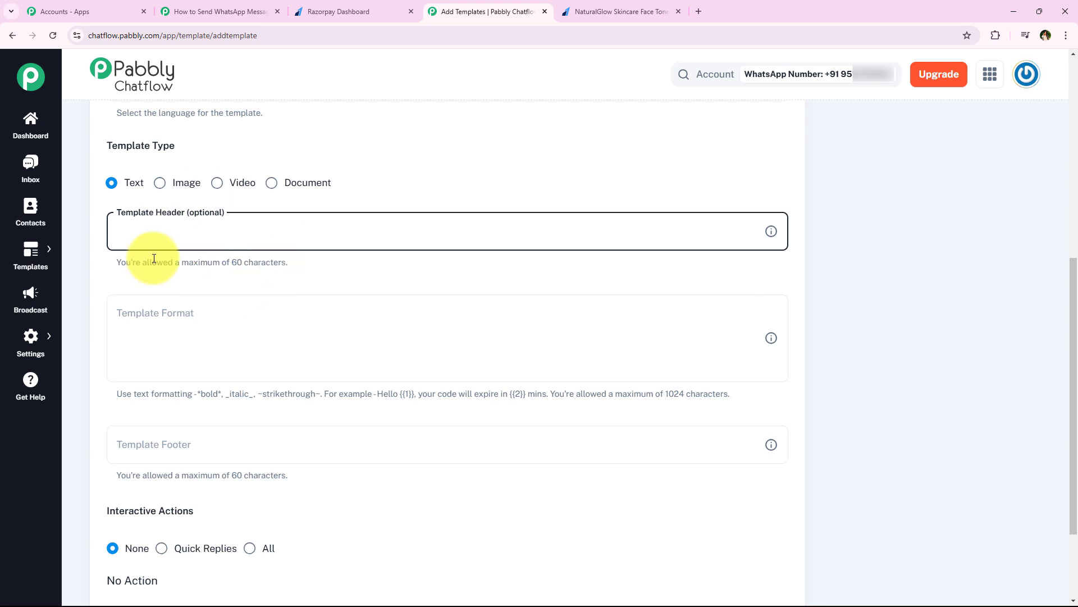
{"action": "left_click", "coordinate": [168, 279]}
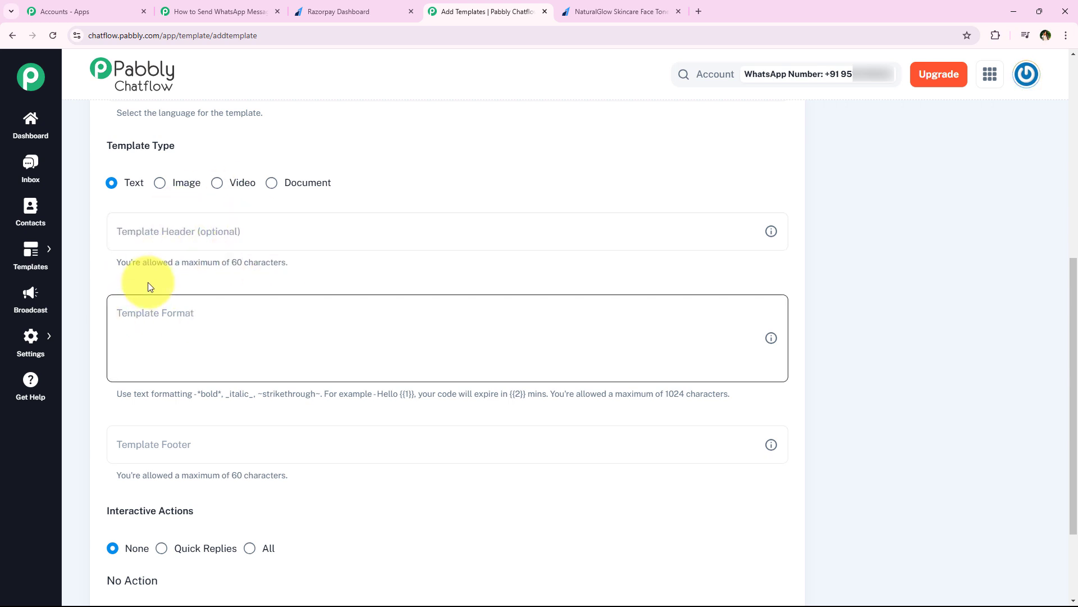
{"action": "middle_click", "coordinate": [148, 281]}
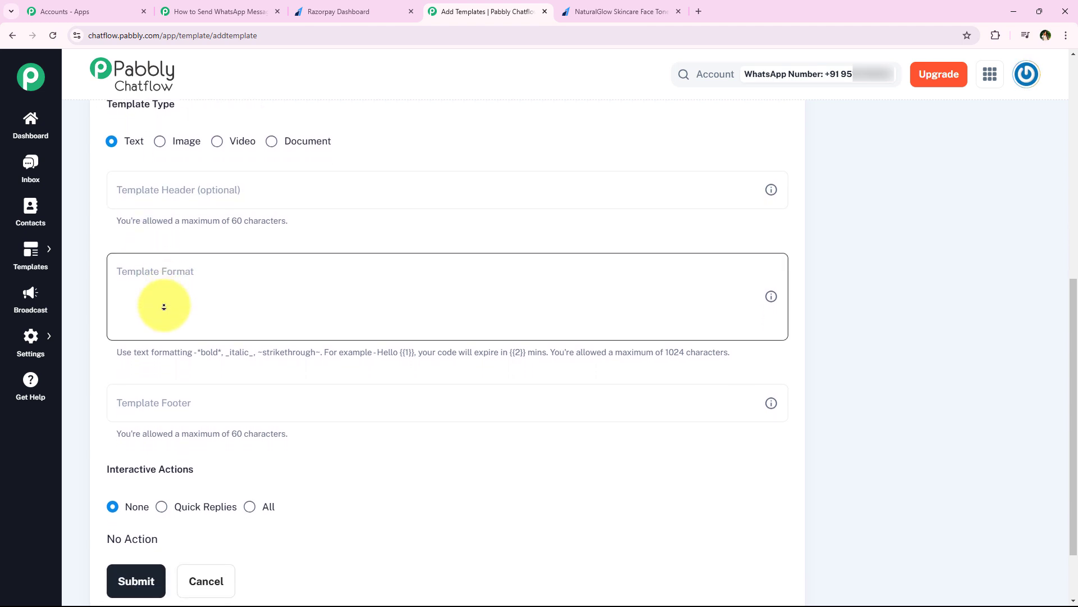
{"action": "left_click", "coordinate": [163, 301]}
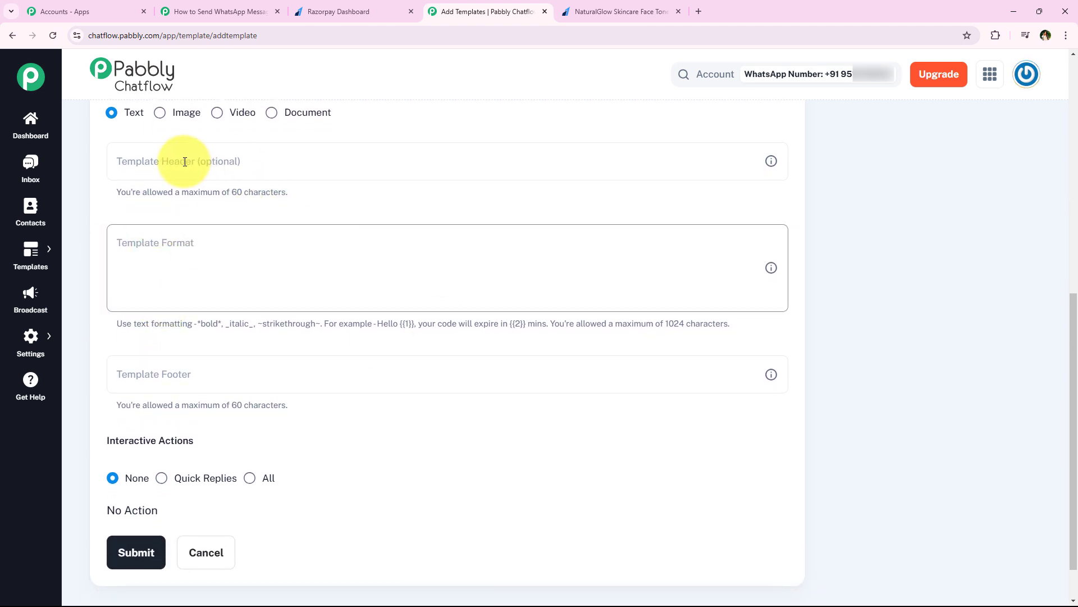
{"action": "left_click", "coordinate": [139, 241]}
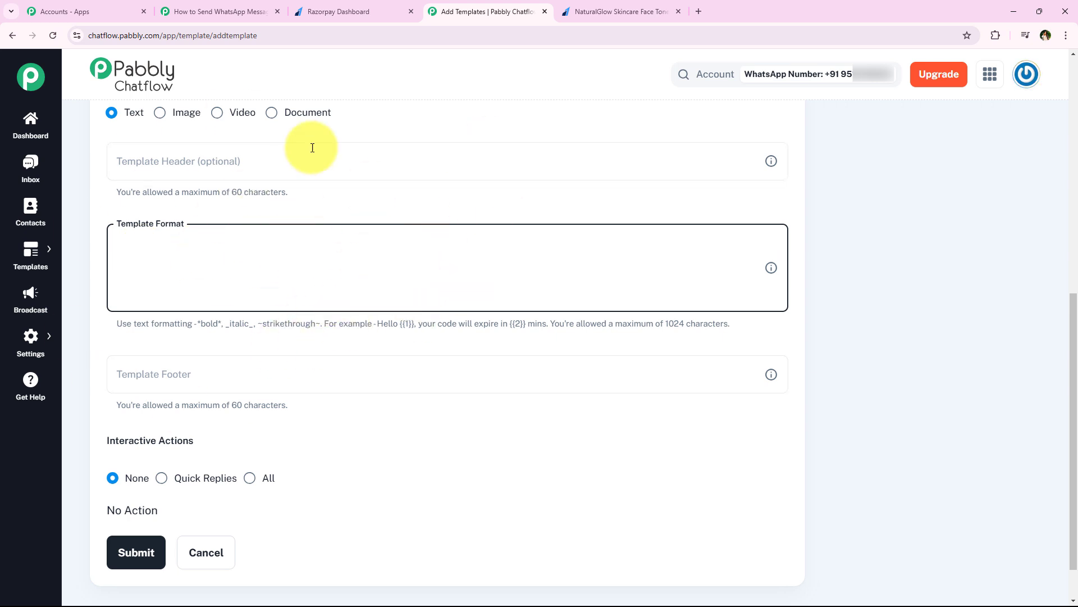
Paste the payment thank-you message with {{Customer Name}} and {{Order ID}} placeholders into Template Format.
{"action": "key", "text": "ctrl+v"}
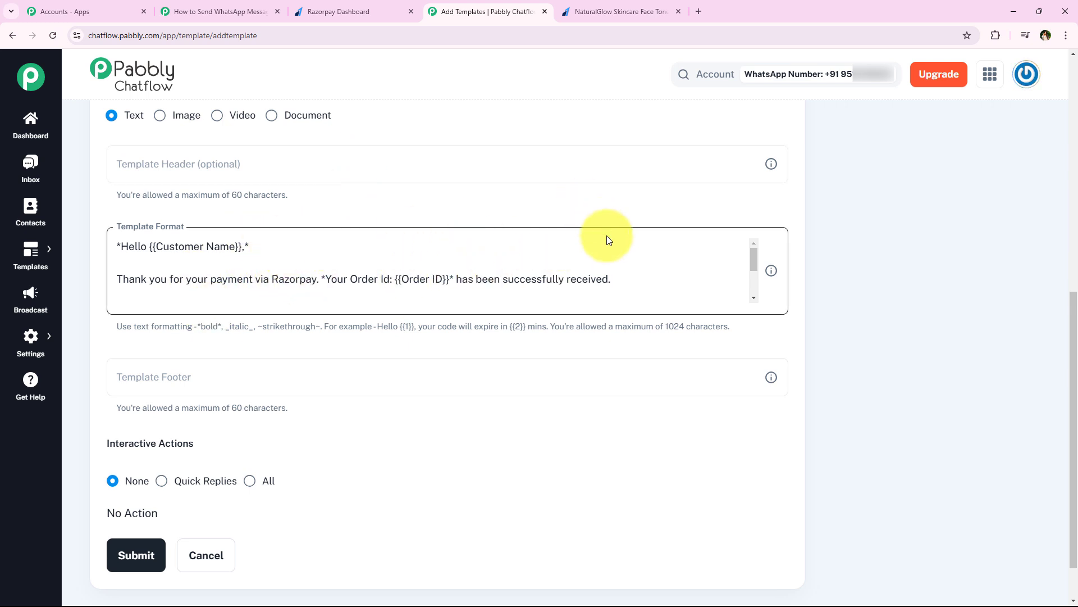
{"action": "scroll", "coordinate": [253, 279], "scroll_direction": "down", "scroll_amount": 3}
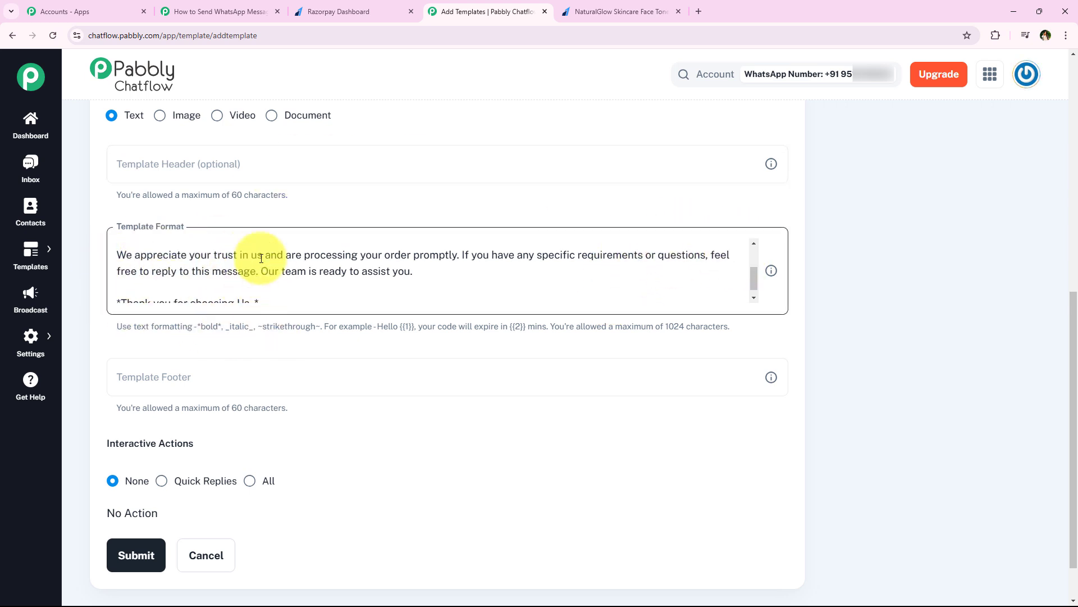
{"action": "scroll", "coordinate": [349, 259], "scroll_direction": "up", "scroll_amount": 2}
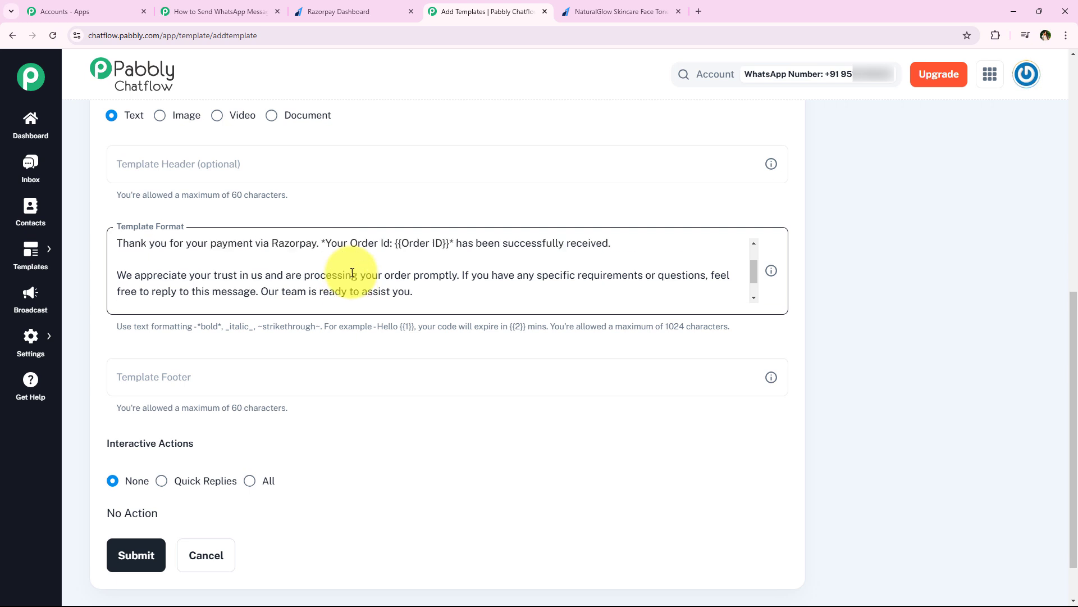
{"action": "scroll", "coordinate": [357, 270], "scroll_direction": "down", "scroll_amount": 2}
{"action": "scroll", "coordinate": [357, 270], "scroll_direction": "up", "scroll_amount": 5}
{"action": "scroll", "coordinate": [308, 254], "scroll_direction": "down", "scroll_amount": 2}
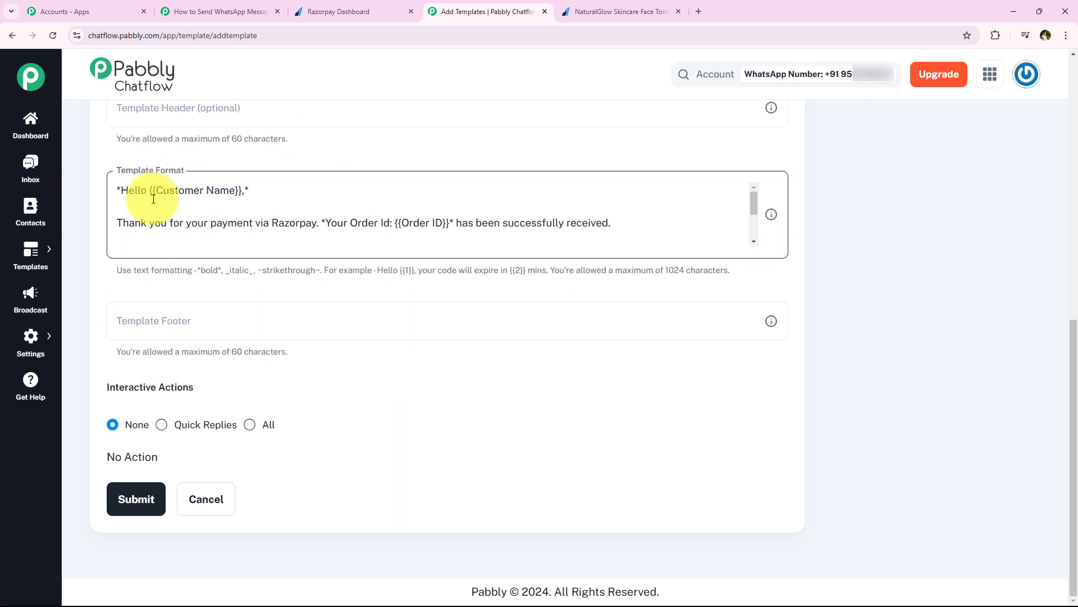
Replace 'Customer Name' in the greeting with {{1}} and give Field 1 sample value Demo User.
{"action": "left_click_drag", "start_coordinate": [158, 195], "coordinate": [239, 193]}
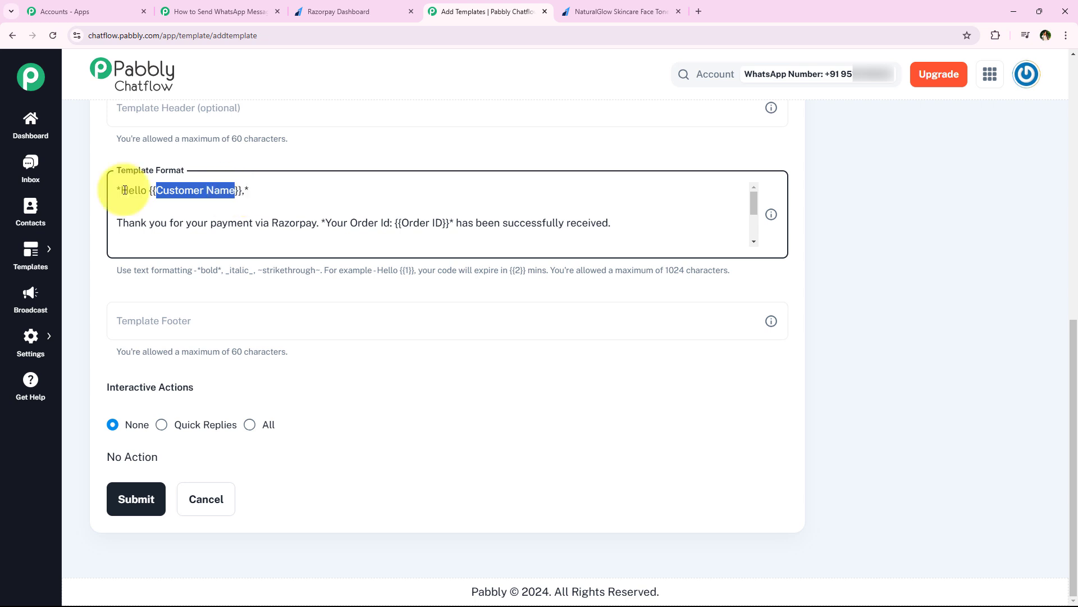
{"action": "left_click_drag", "start_coordinate": [401, 225], "coordinate": [446, 229]}
{"action": "left_click", "coordinate": [445, 228]}
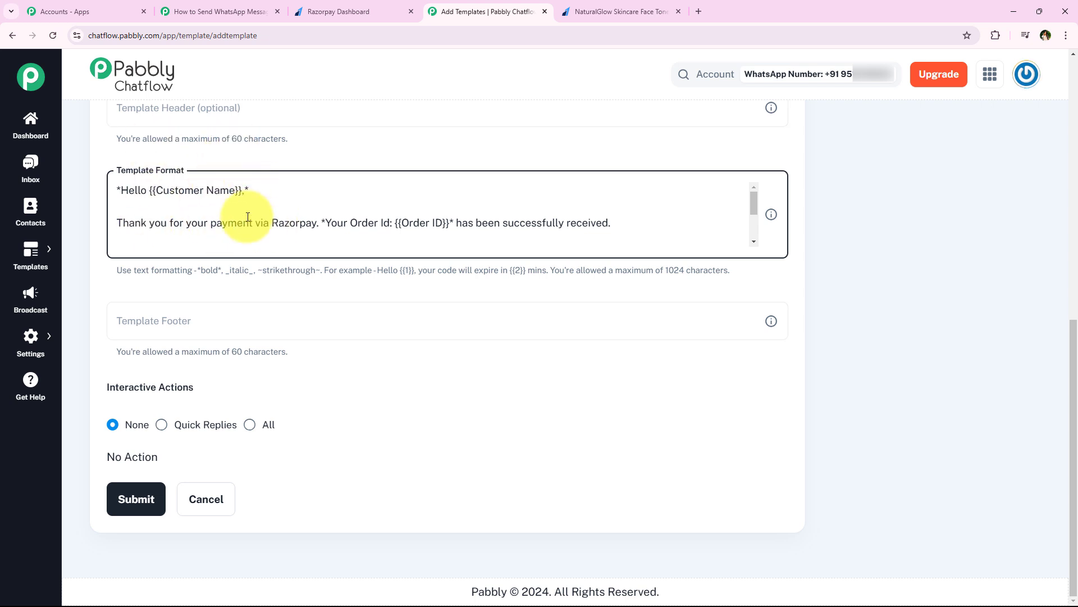
{"action": "left_click_drag", "start_coordinate": [158, 194], "coordinate": [235, 195]}
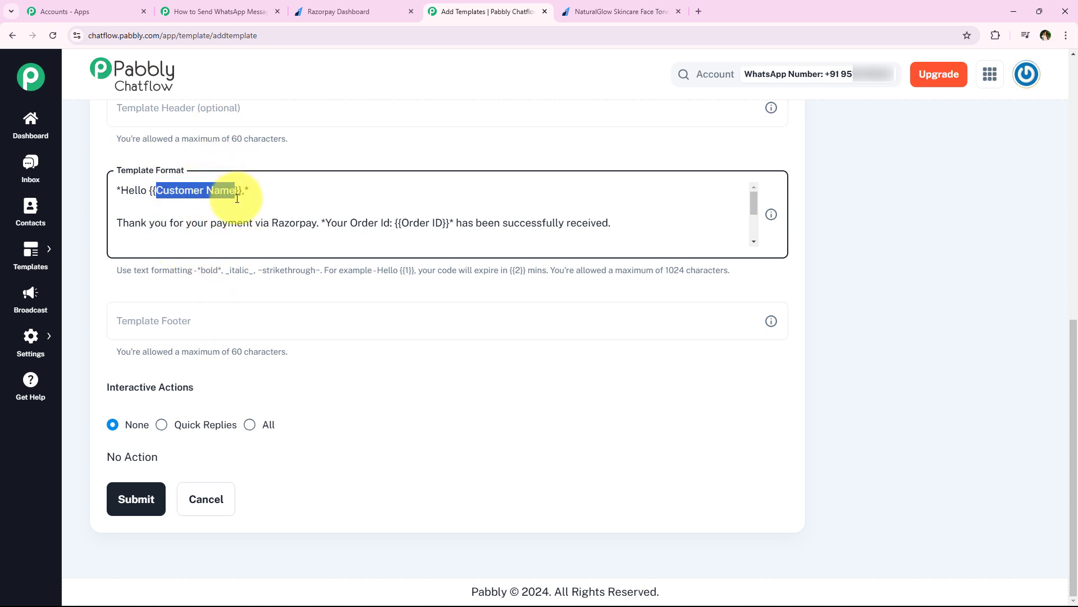
{"action": "type", "text": "1"}
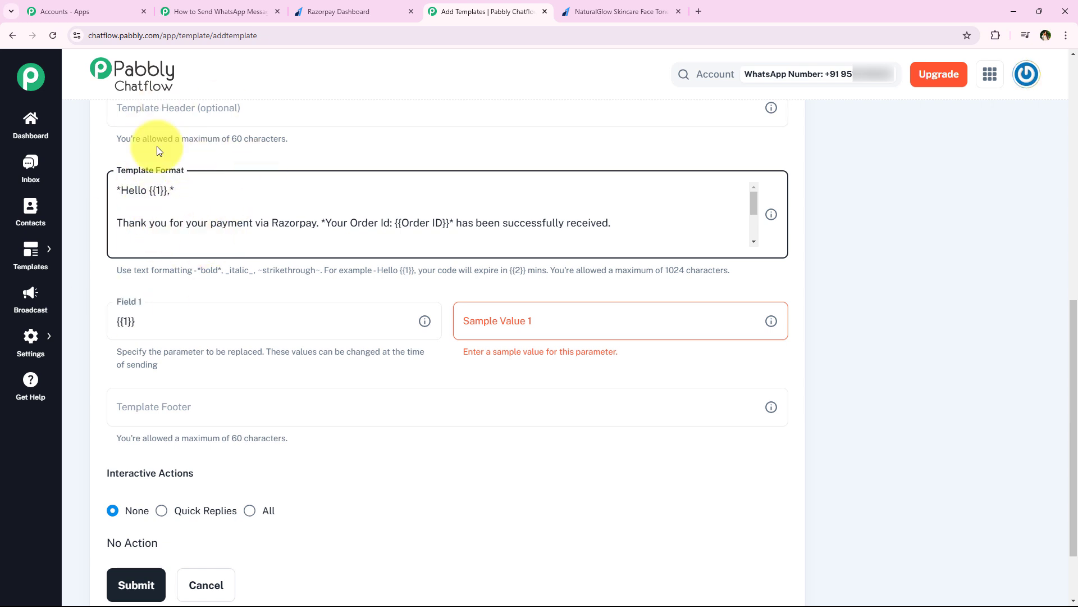
{"action": "left_click", "coordinate": [530, 331]}
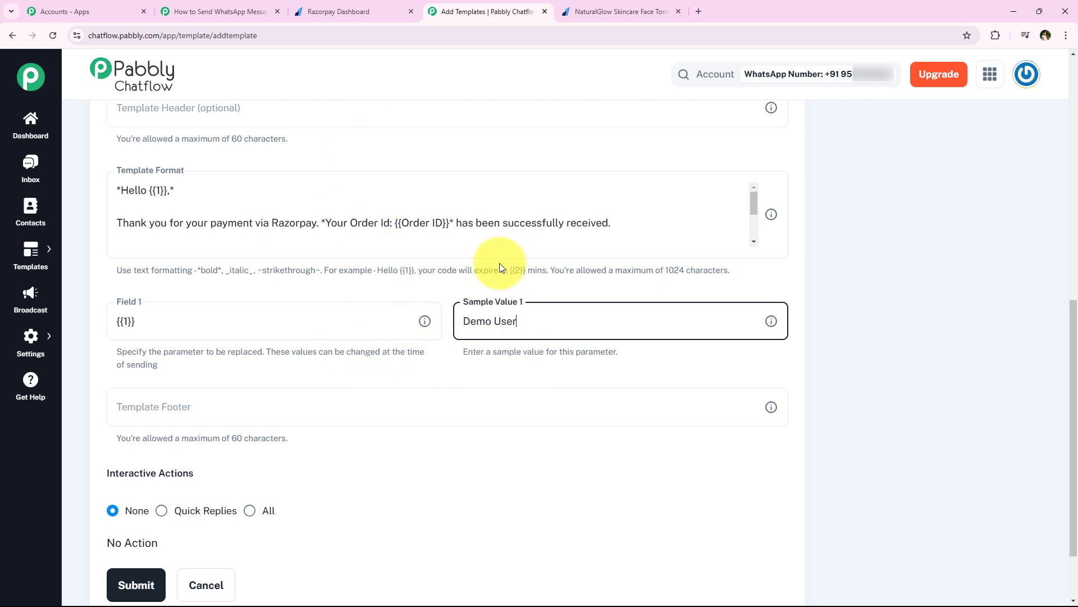
{"action": "left_click_drag", "start_coordinate": [400, 223], "coordinate": [427, 226]}
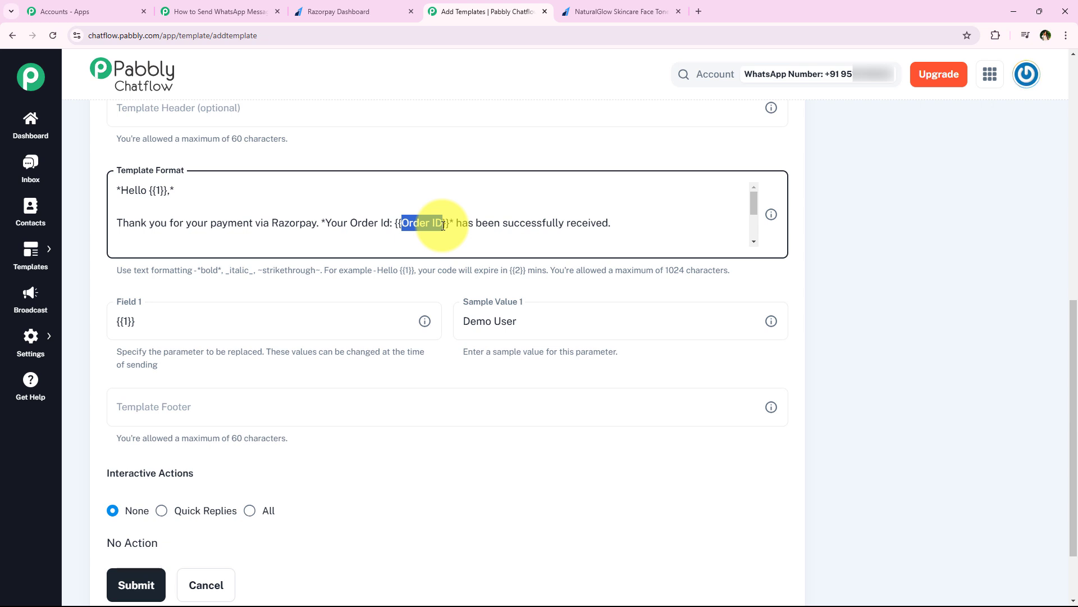
Replace 'Order ID' with {{2}} and paste a sample Razorpay order ID as Sample Value 2.
{"action": "type", "text": "2"}
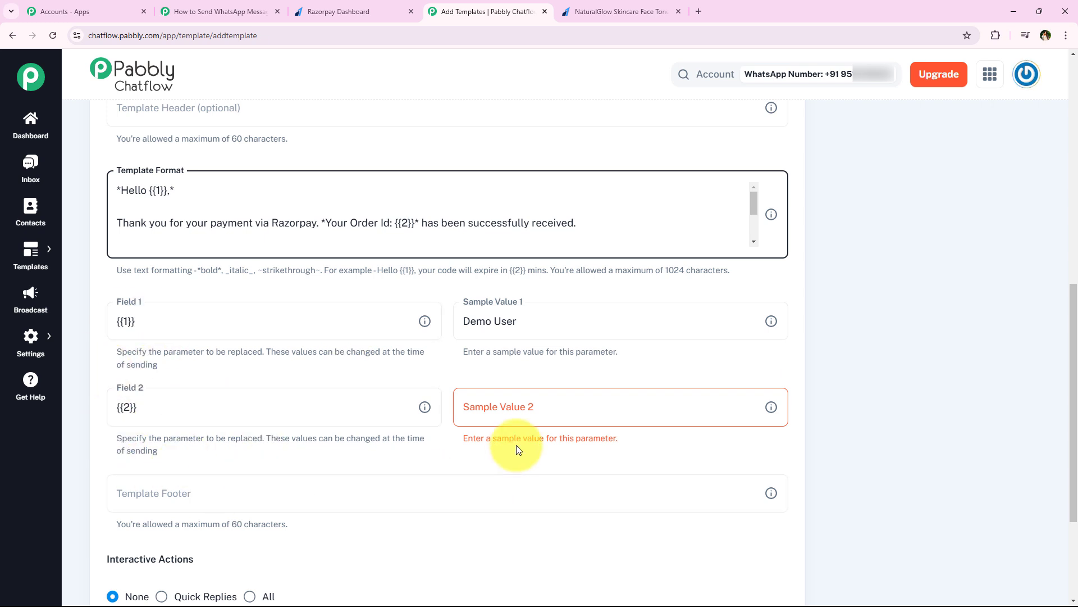
{"action": "left_click", "coordinate": [562, 410]}
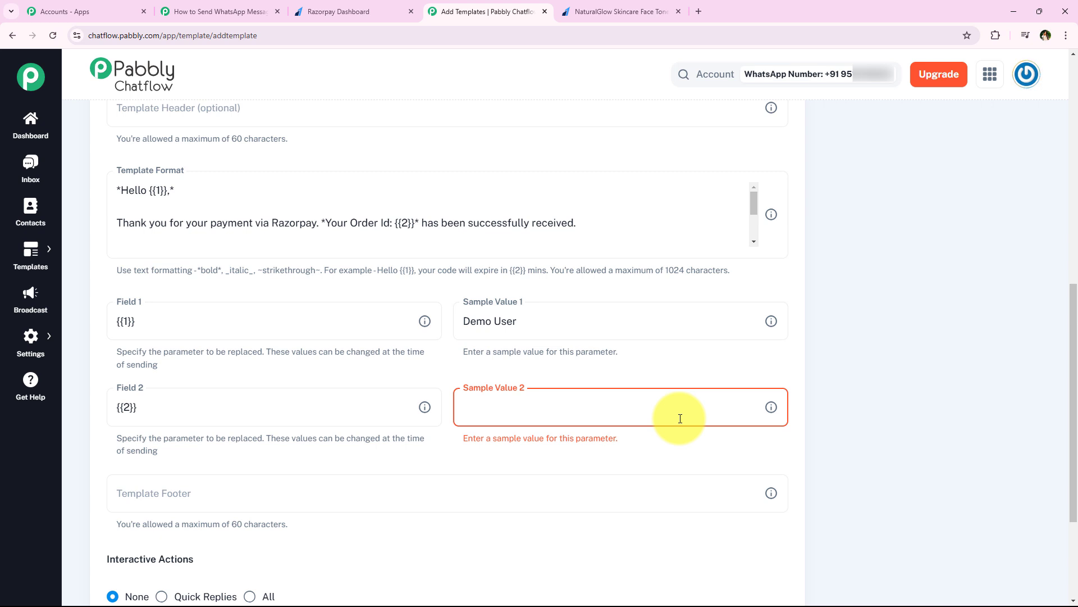
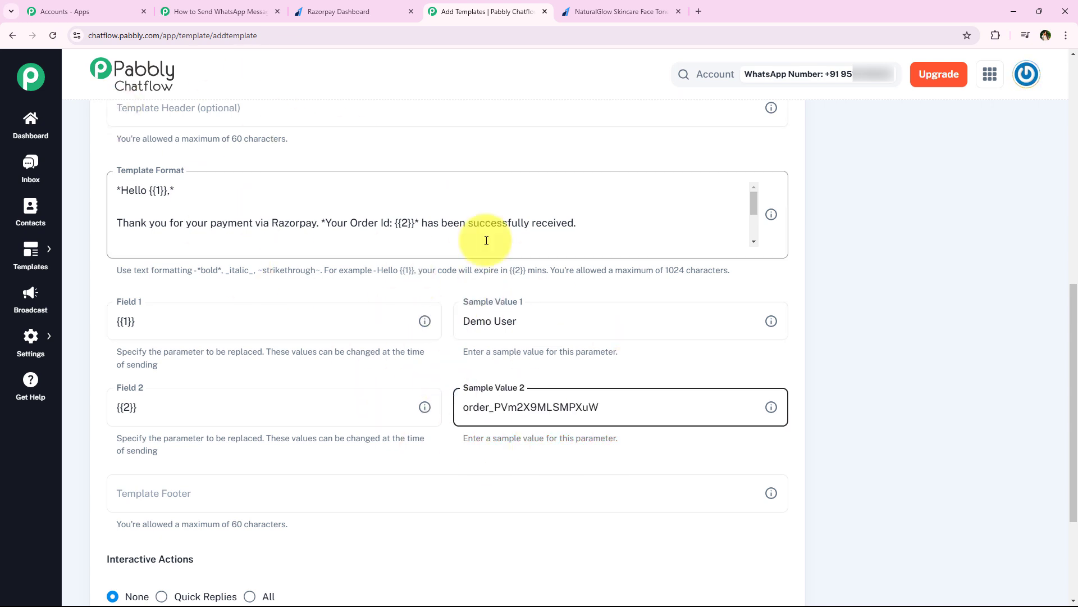
{"action": "left_click", "coordinate": [456, 357]}
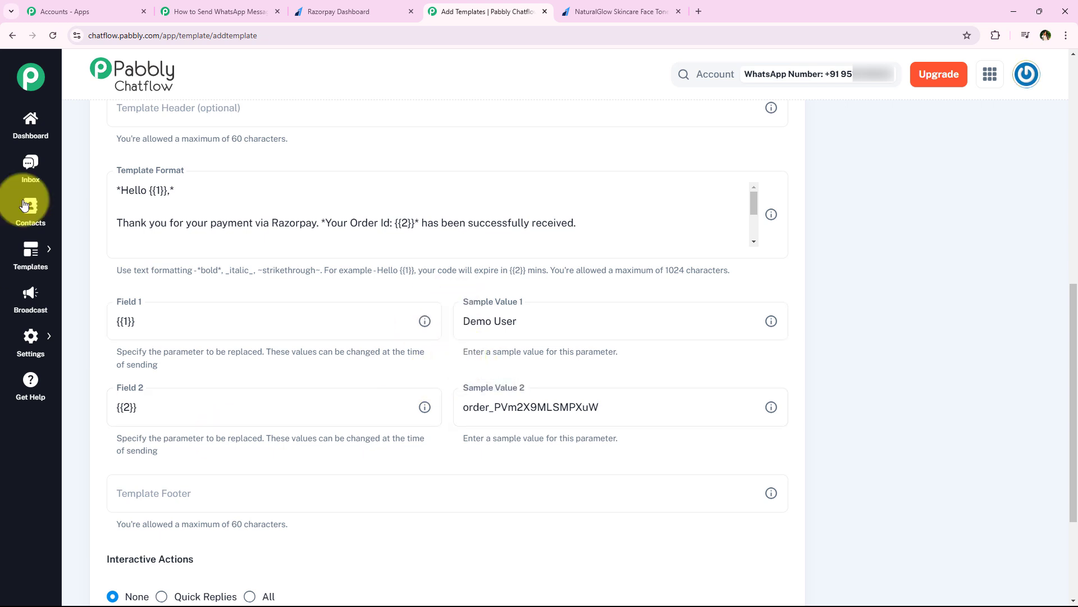
Highlight the bold markers around the greeting and the bold formatting hint below the message.
{"action": "left_click", "coordinate": [173, 241]}
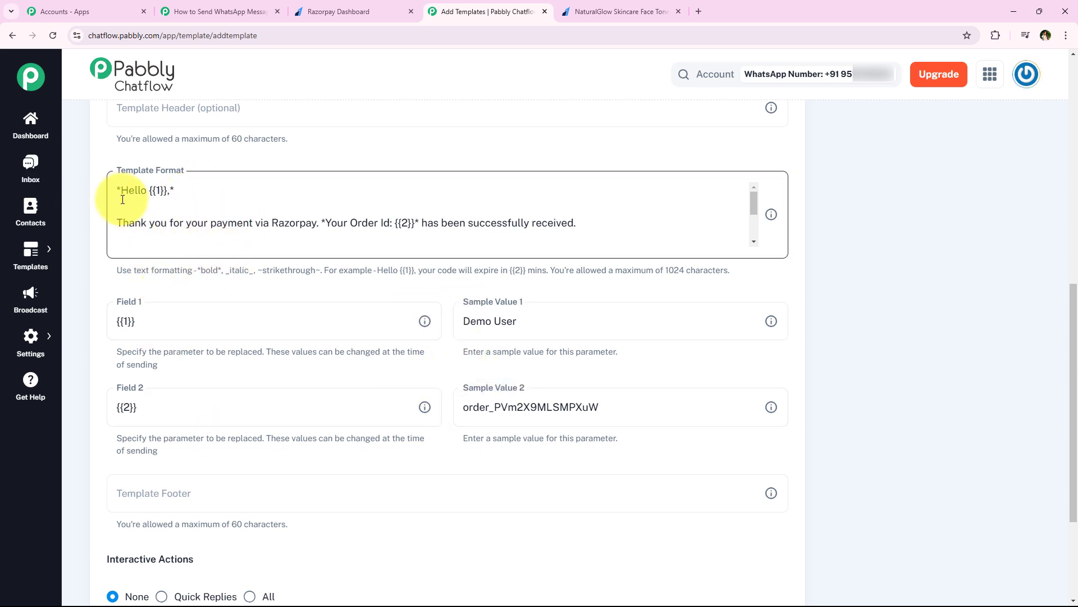
{"action": "left_click_drag", "start_coordinate": [118, 194], "coordinate": [169, 192]}
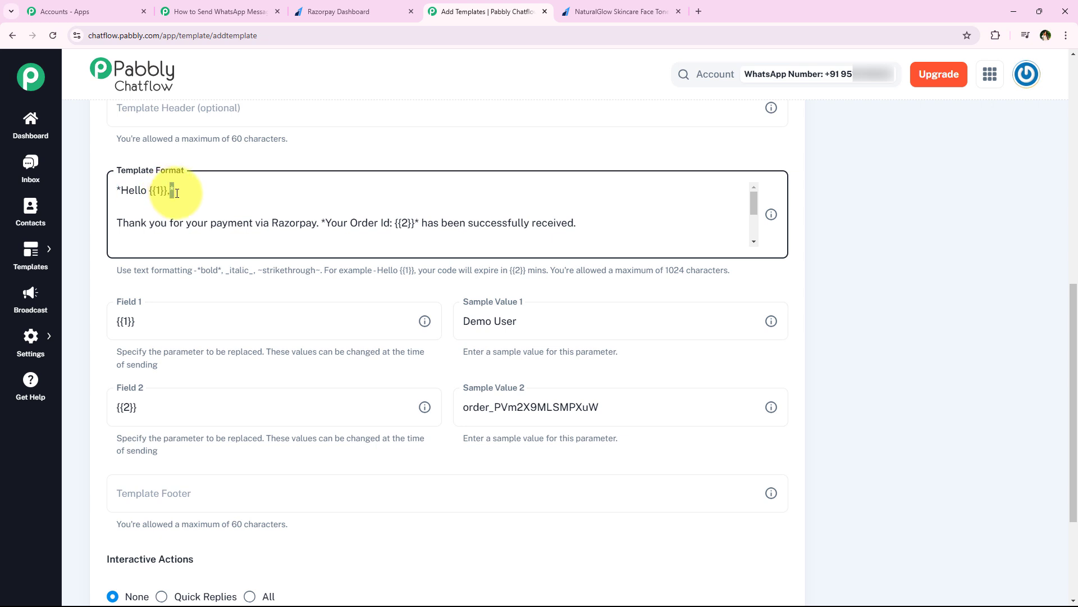
{"action": "left_click", "coordinate": [260, 167]}
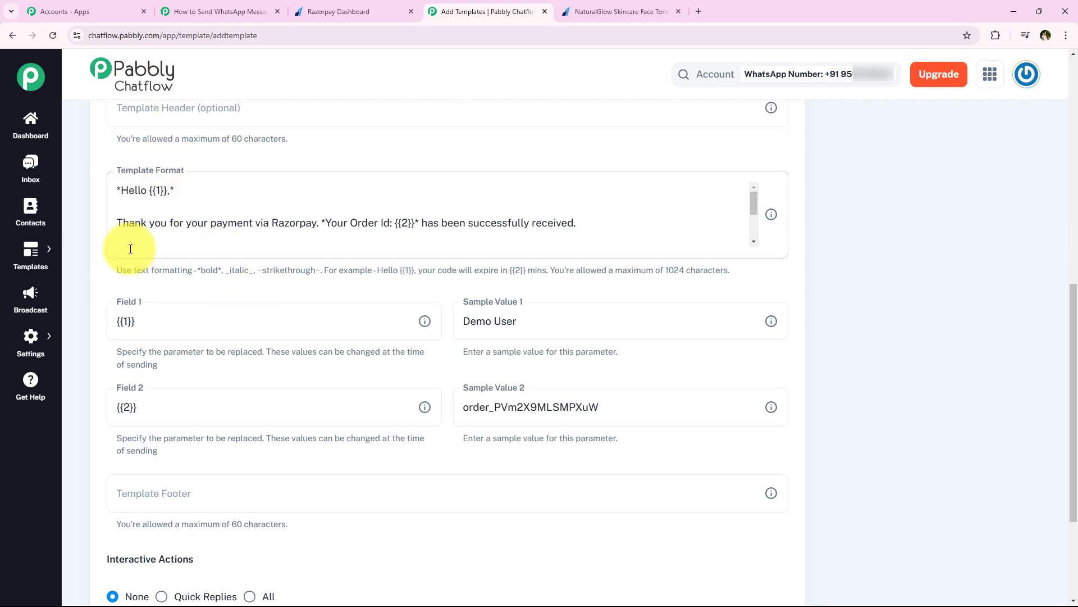
{"action": "left_click_drag", "start_coordinate": [115, 268], "coordinate": [223, 273]}
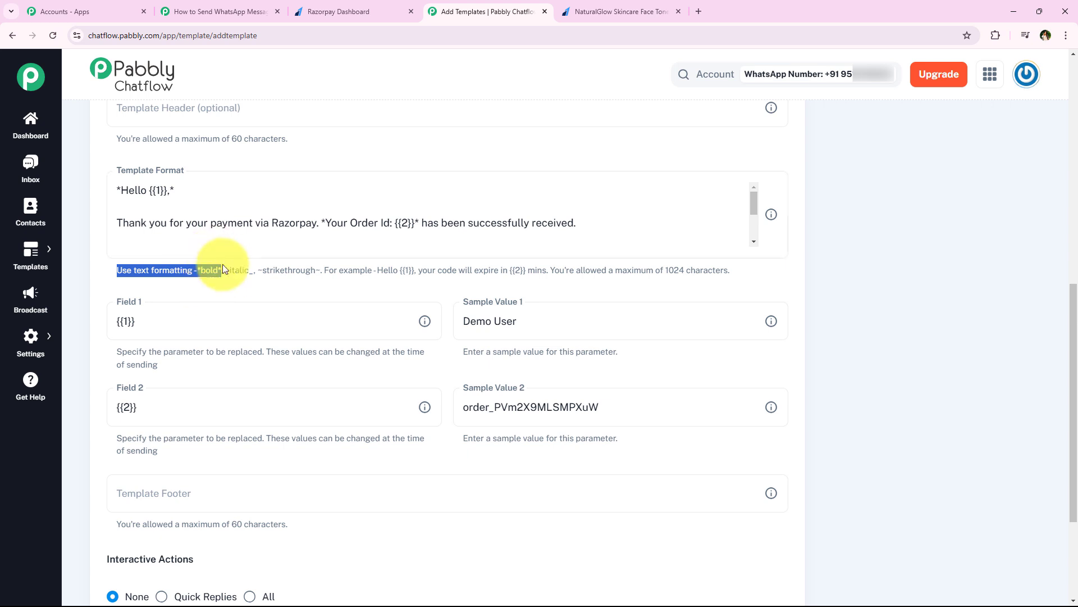
{"action": "left_click", "coordinate": [145, 191]}
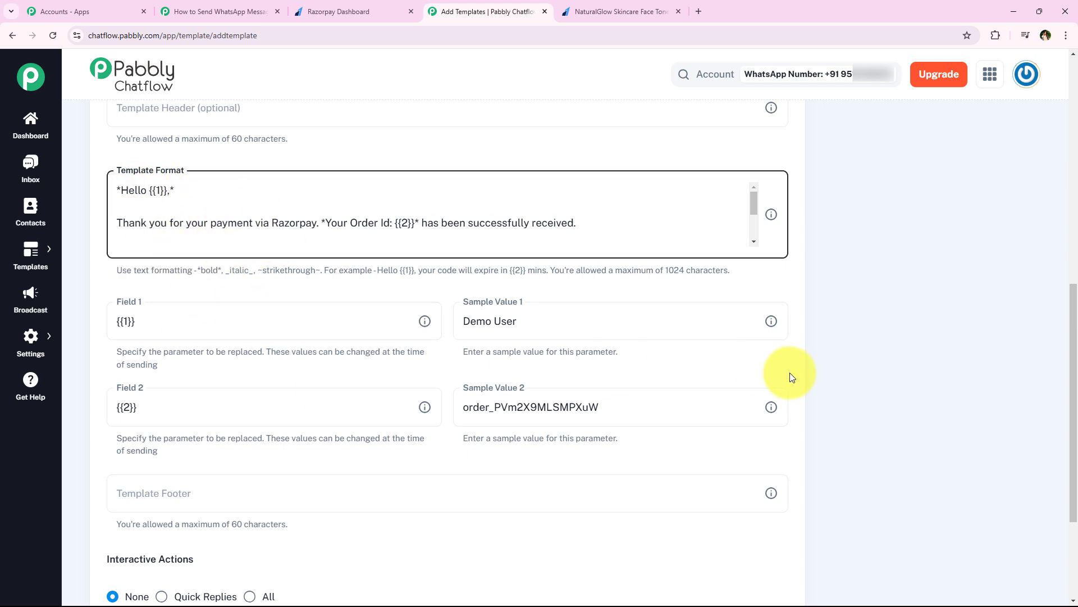
{"action": "middle_click", "coordinate": [864, 373]}
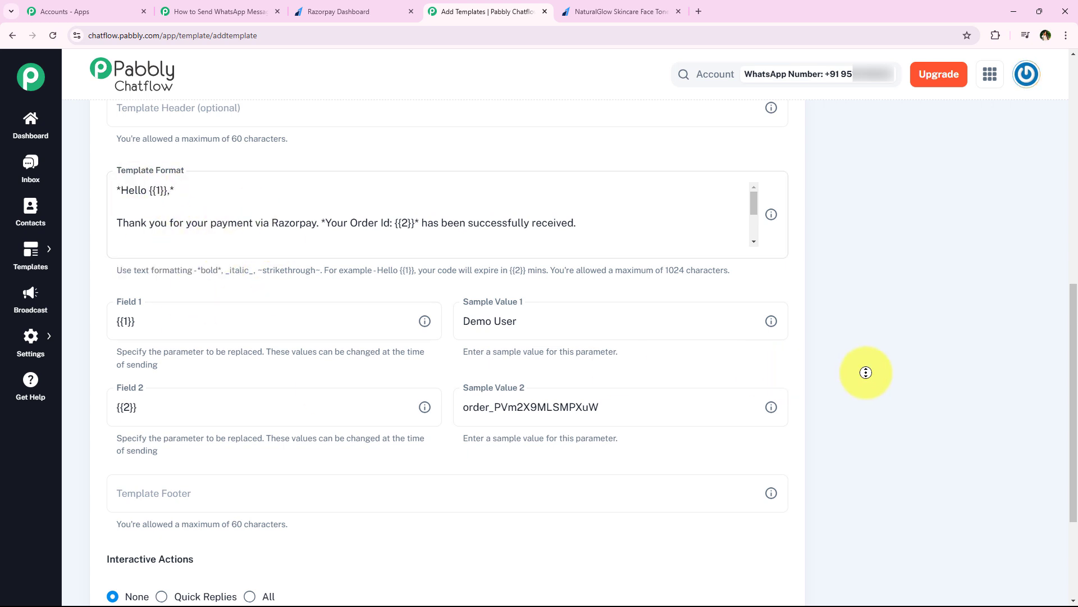
{"action": "left_click", "coordinate": [868, 335]}
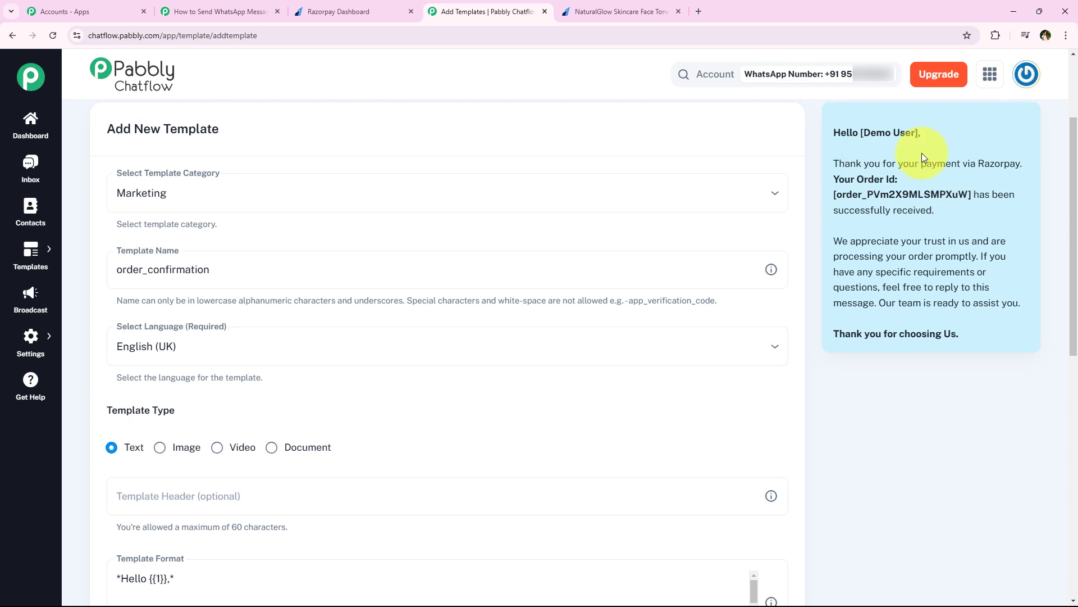
{"action": "left_click_drag", "start_coordinate": [830, 163], "coordinate": [1022, 163]}
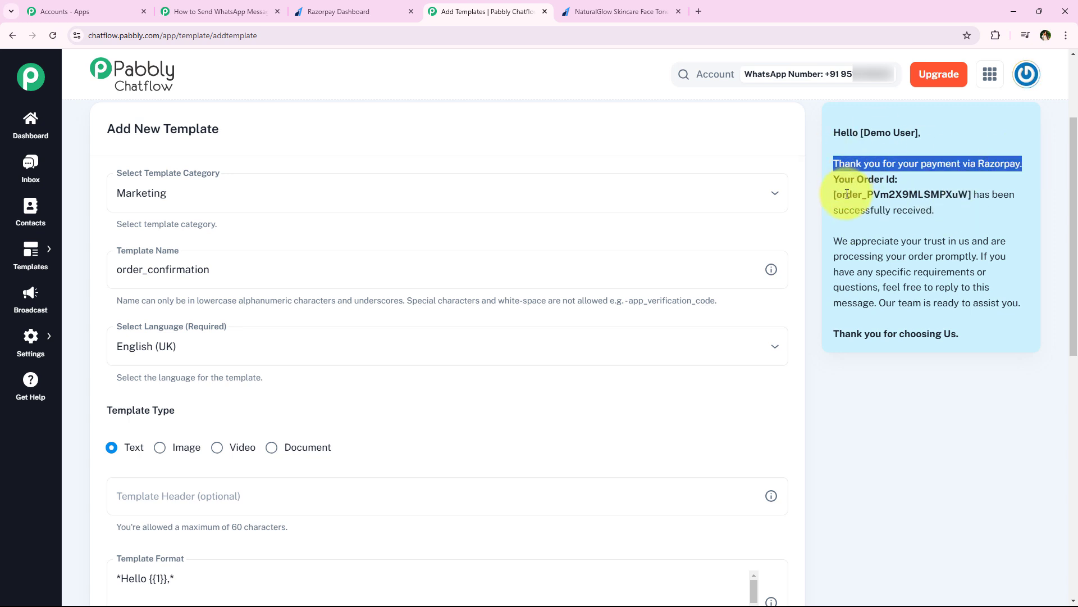
{"action": "left_click_drag", "start_coordinate": [837, 194], "coordinate": [972, 194]}
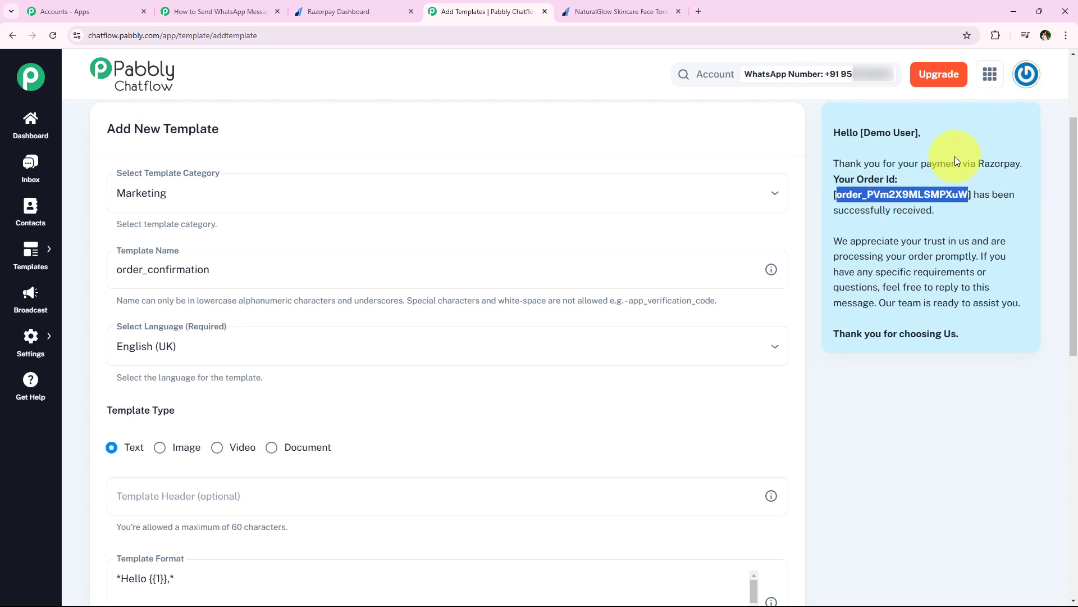
{"action": "left_click", "coordinate": [905, 165]}
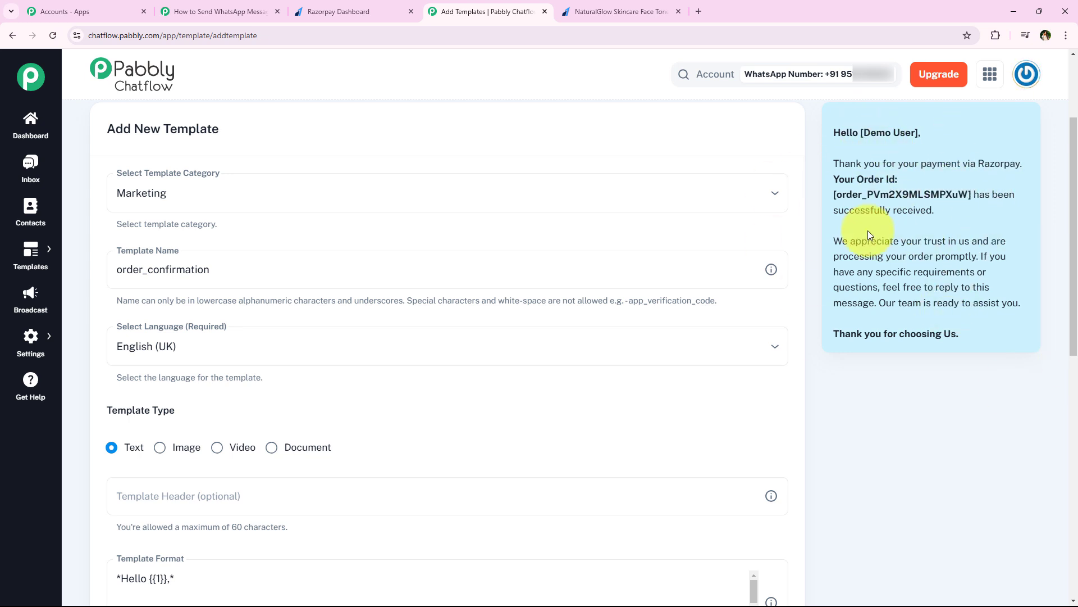
{"action": "middle_click", "coordinate": [806, 291]}
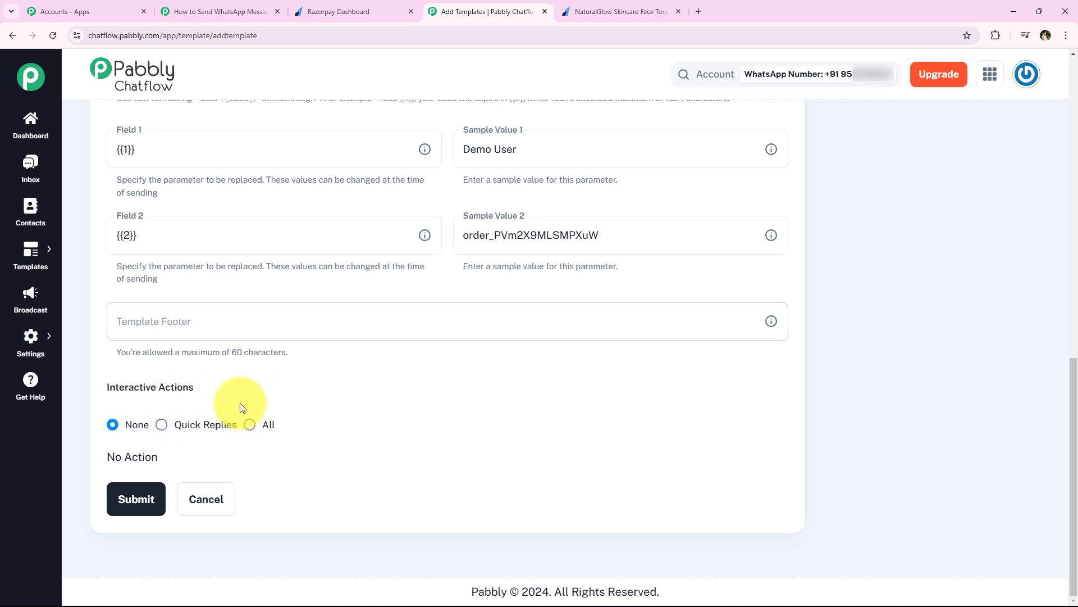
Submit the order_confirmation template and preview its message in the Templates list.
{"action": "left_click", "coordinate": [120, 497]}
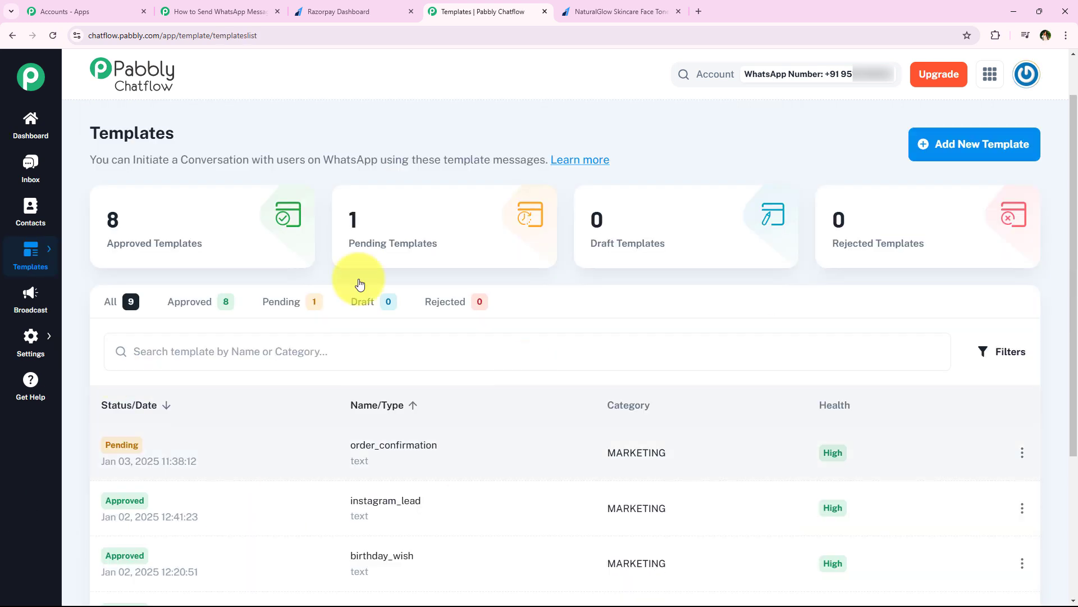
{"action": "scroll", "coordinate": [294, 376], "scroll_direction": "down", "scroll_amount": 2}
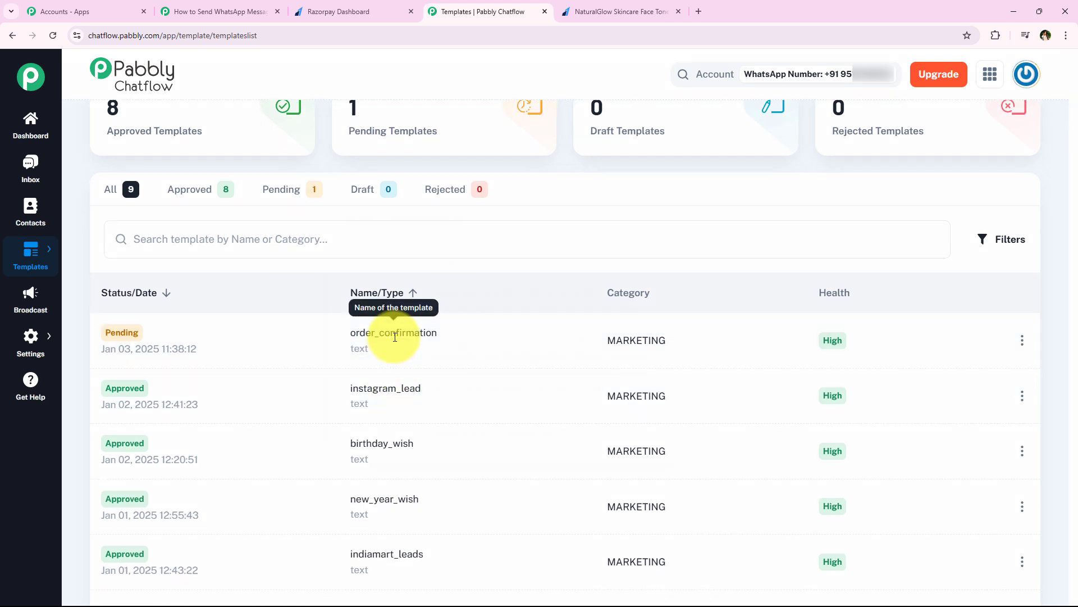
{"action": "left_click", "coordinate": [396, 332]}
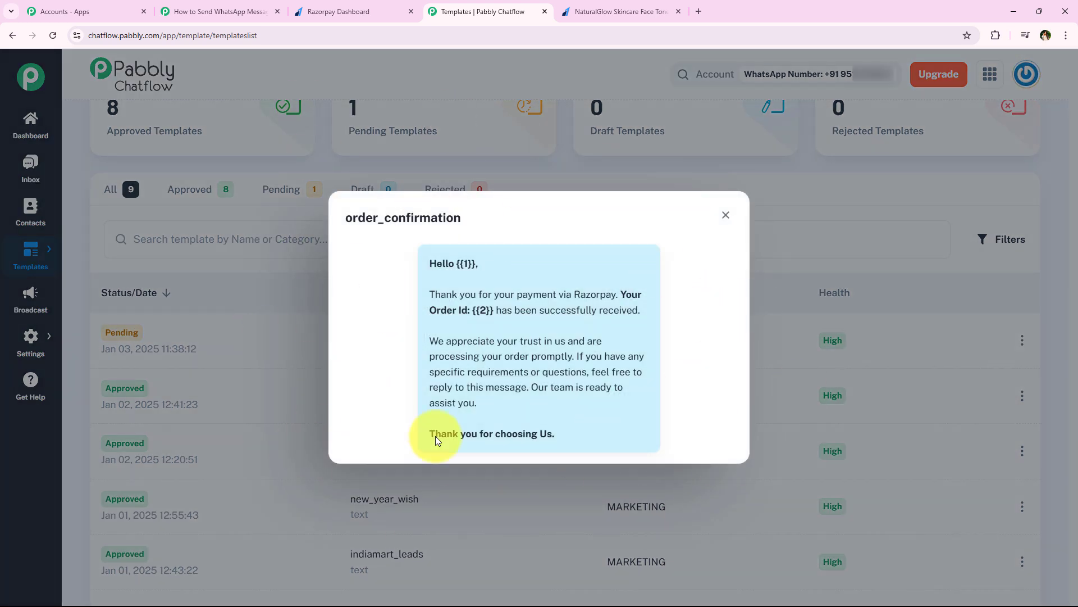
{"action": "left_click", "coordinate": [726, 216]}
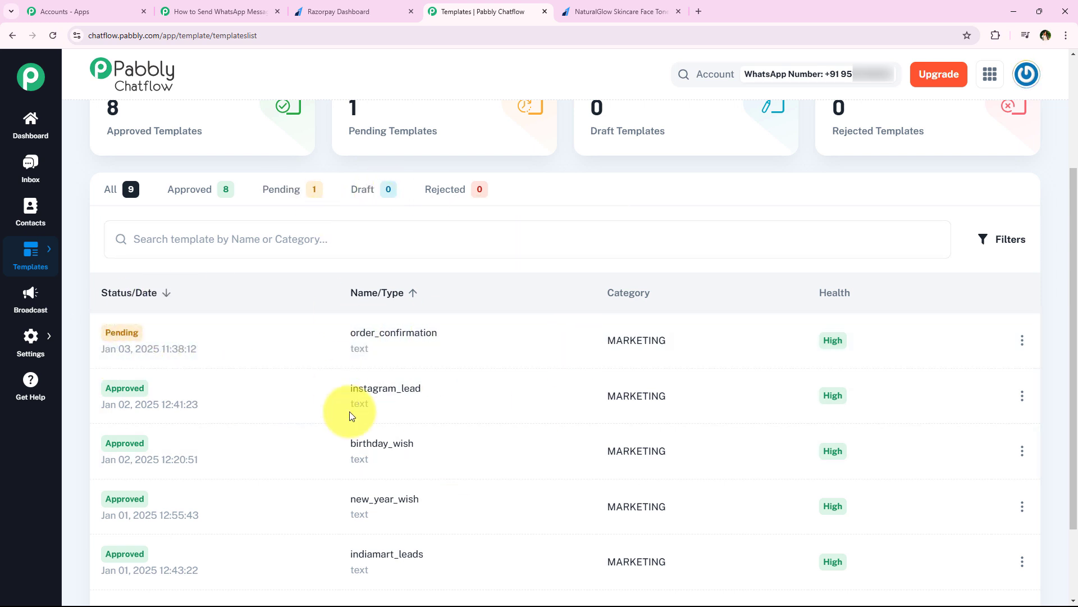
Reload the list to confirm order_confirmation is Approved, then return to the Pabbly Connect workflow.
{"action": "left_click", "coordinate": [57, 36]}
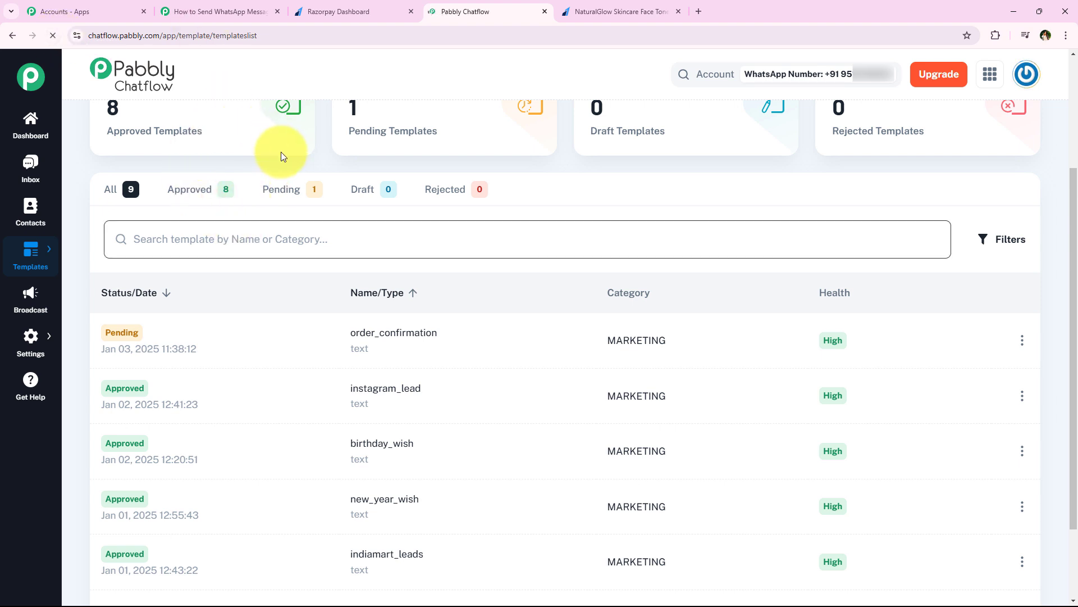
{"action": "scroll", "coordinate": [269, 225], "scroll_direction": "down", "scroll_amount": 3}
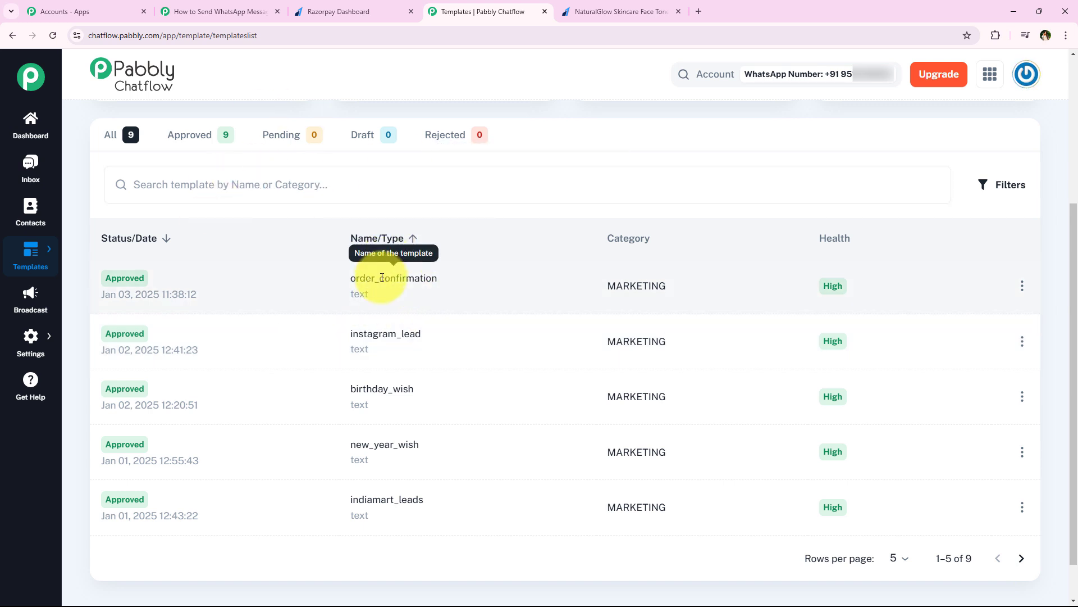
{"action": "left_click", "coordinate": [393, 278]}
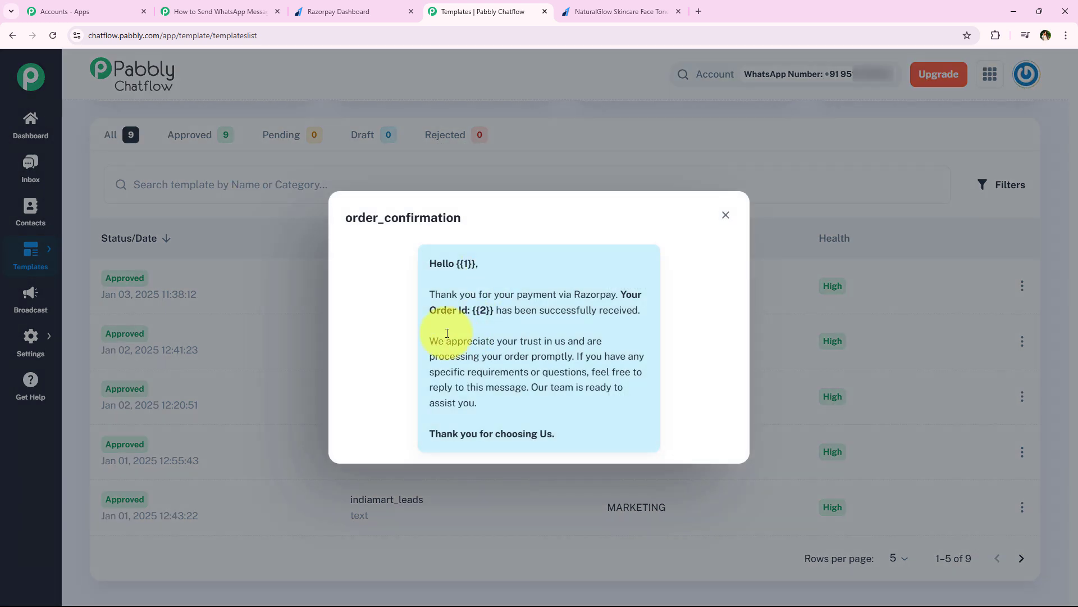
{"action": "left_click", "coordinate": [225, 12]}
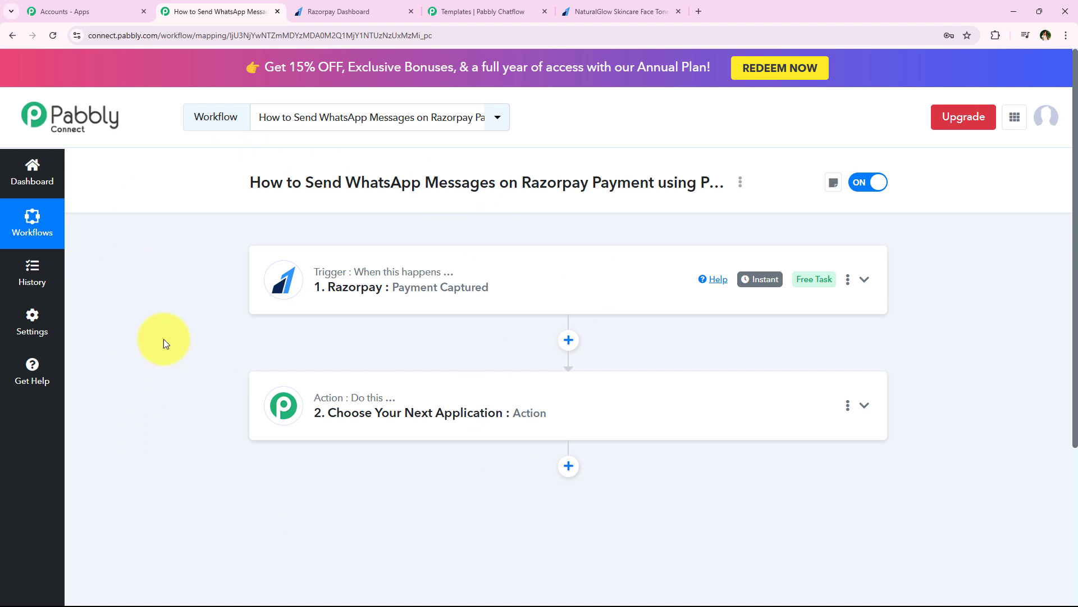
Set the action step to Filter (Pabbly) with the Filter Values event.
{"action": "left_click", "coordinate": [531, 434]}
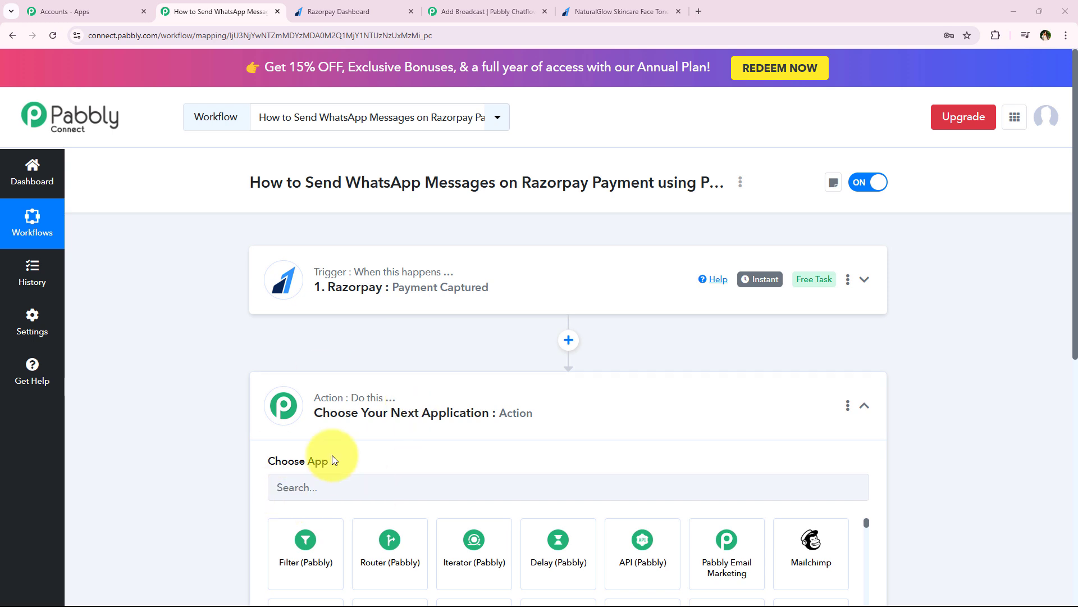
{"action": "left_click", "coordinate": [332, 488]}
{"action": "middle_click", "coordinate": [152, 337]}
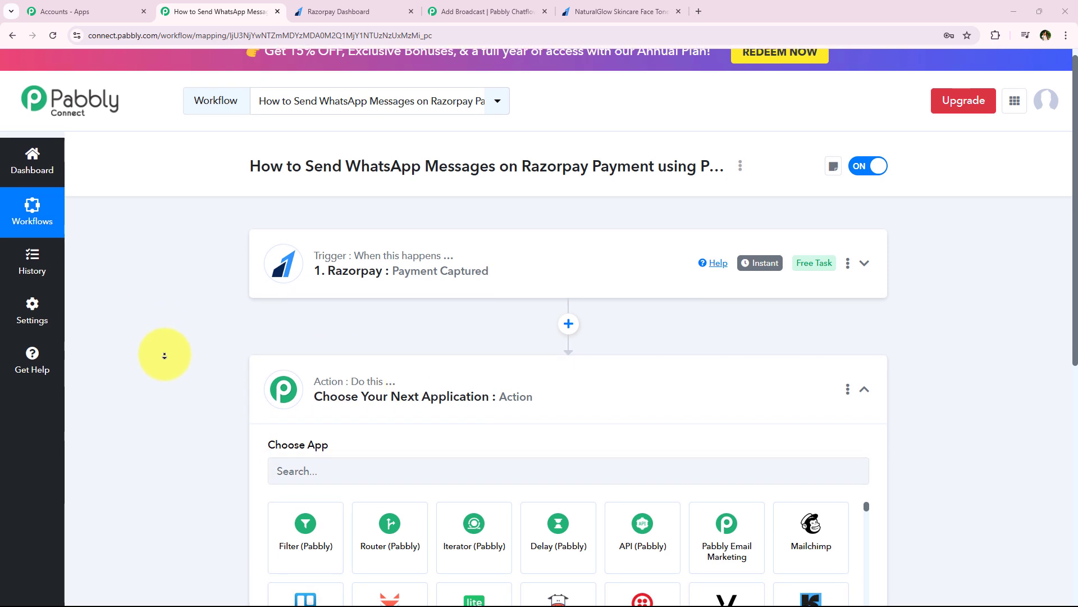
{"action": "scroll", "coordinate": [164, 356], "scroll_direction": "down", "scroll_amount": 1}
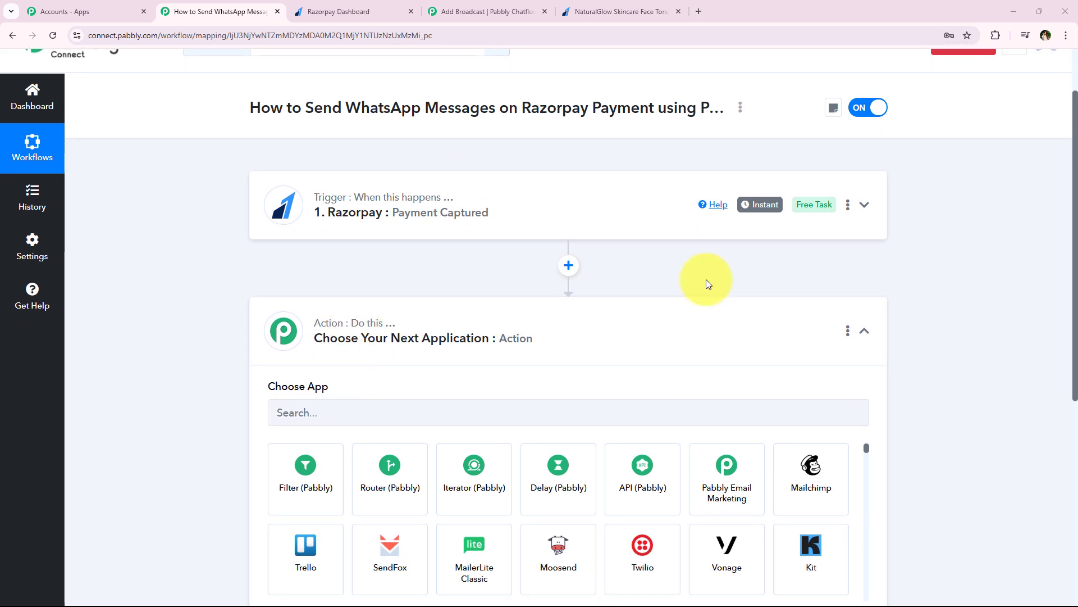
{"action": "left_click", "coordinate": [558, 409]}
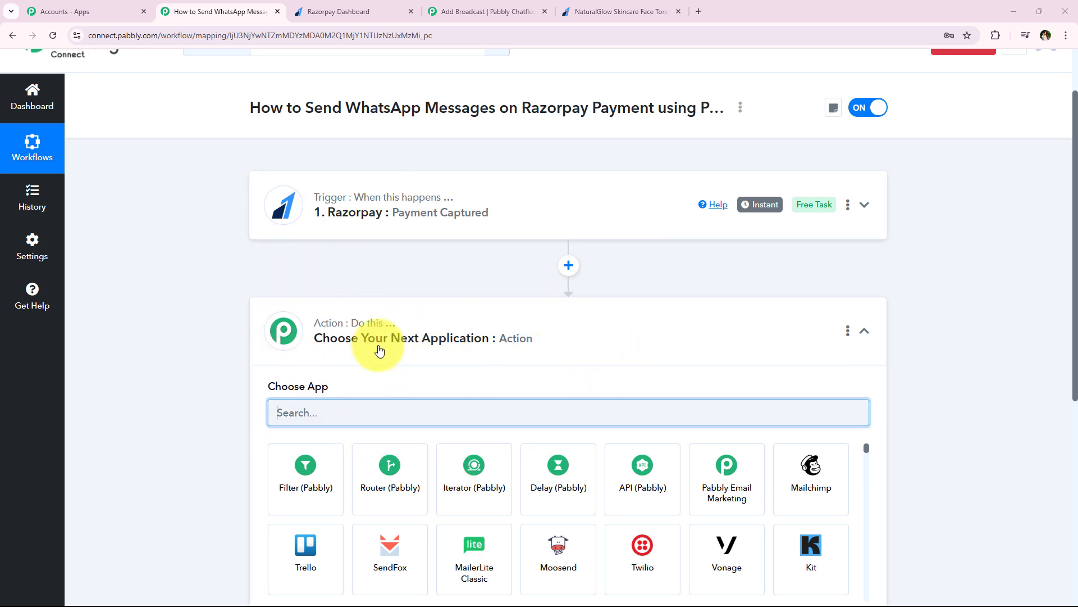
{"action": "scroll", "coordinate": [231, 278], "scroll_direction": "up", "scroll_amount": 1}
{"action": "scroll", "coordinate": [238, 318], "scroll_direction": "down", "scroll_amount": 1}
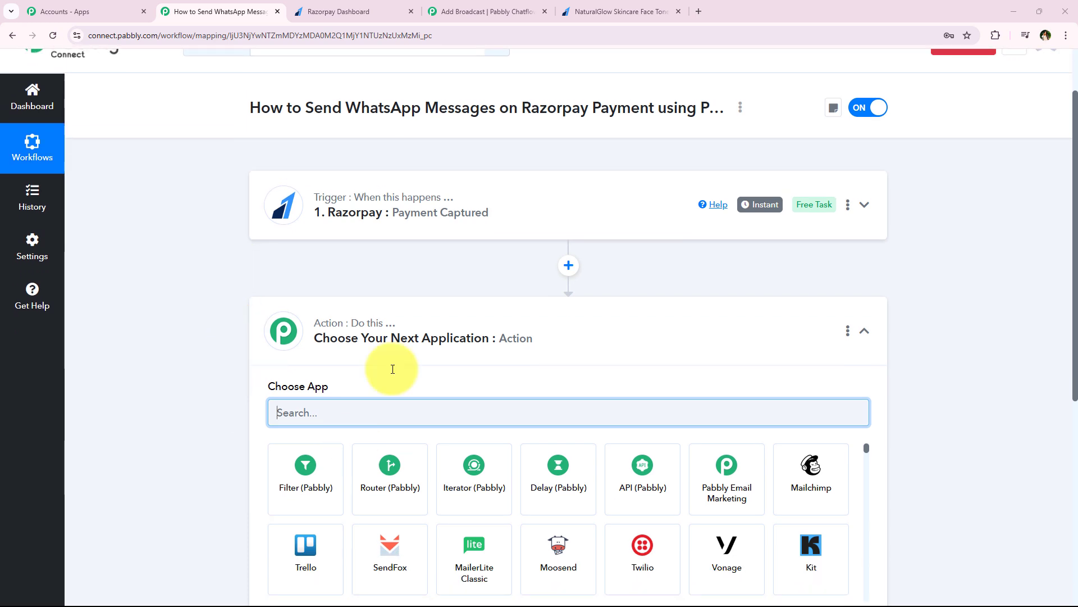
{"action": "left_click", "coordinate": [292, 465]}
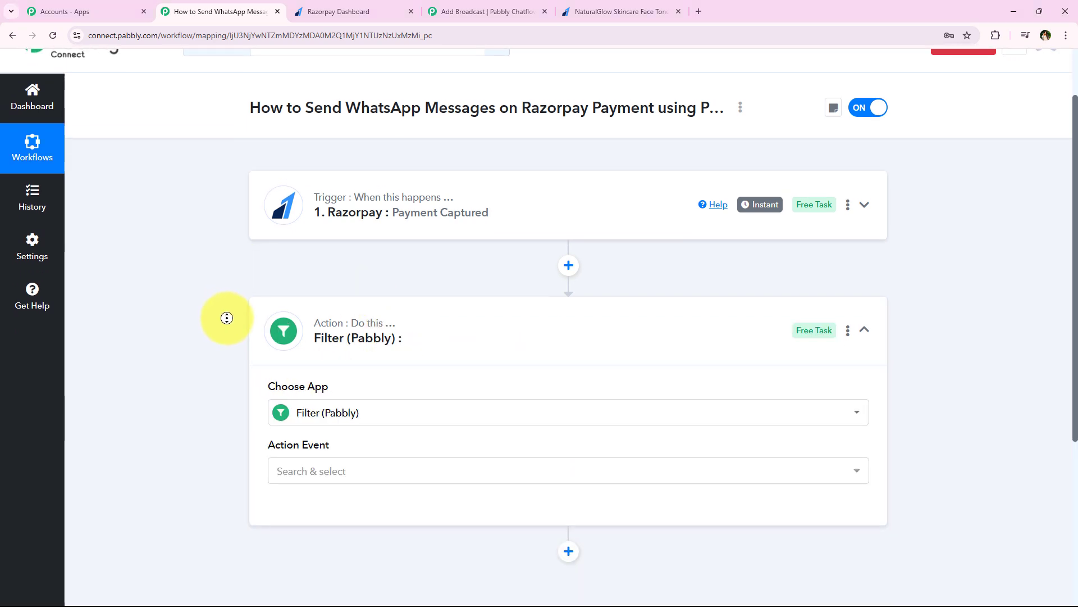
{"action": "scroll", "coordinate": [226, 318], "scroll_direction": "down", "scroll_amount": 2}
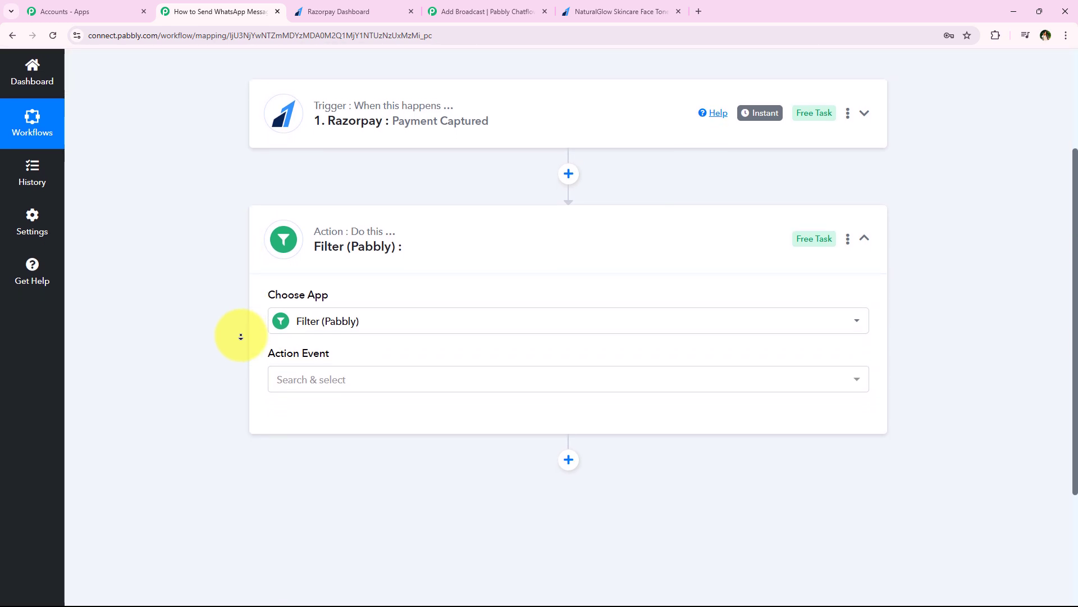
{"action": "scroll", "coordinate": [241, 336], "scroll_direction": "down", "scroll_amount": 1}
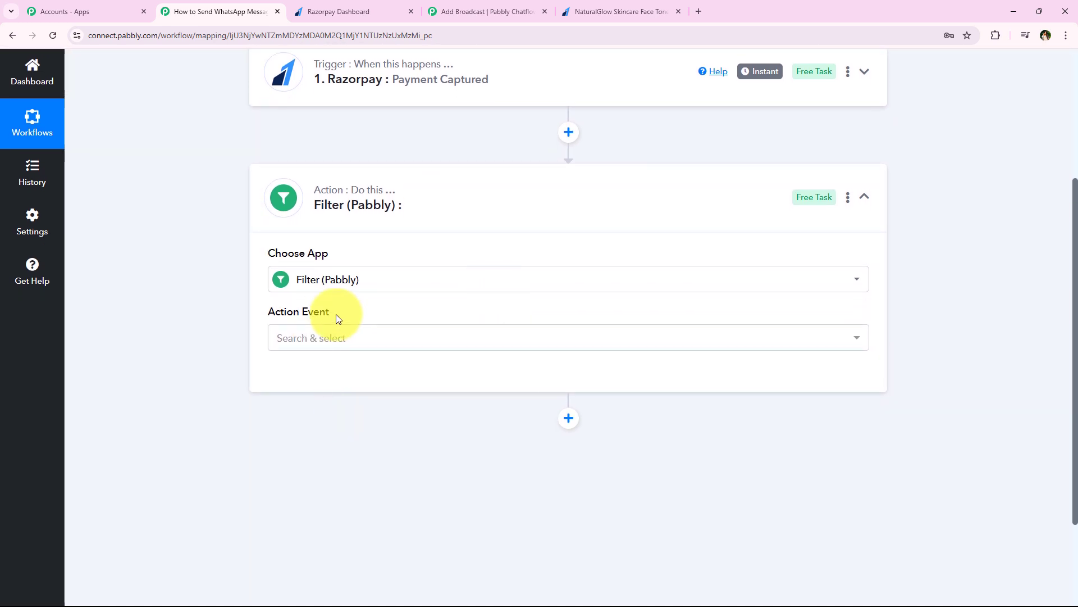
{"action": "left_click", "coordinate": [337, 337]}
{"action": "left_click", "coordinate": [658, 417]}
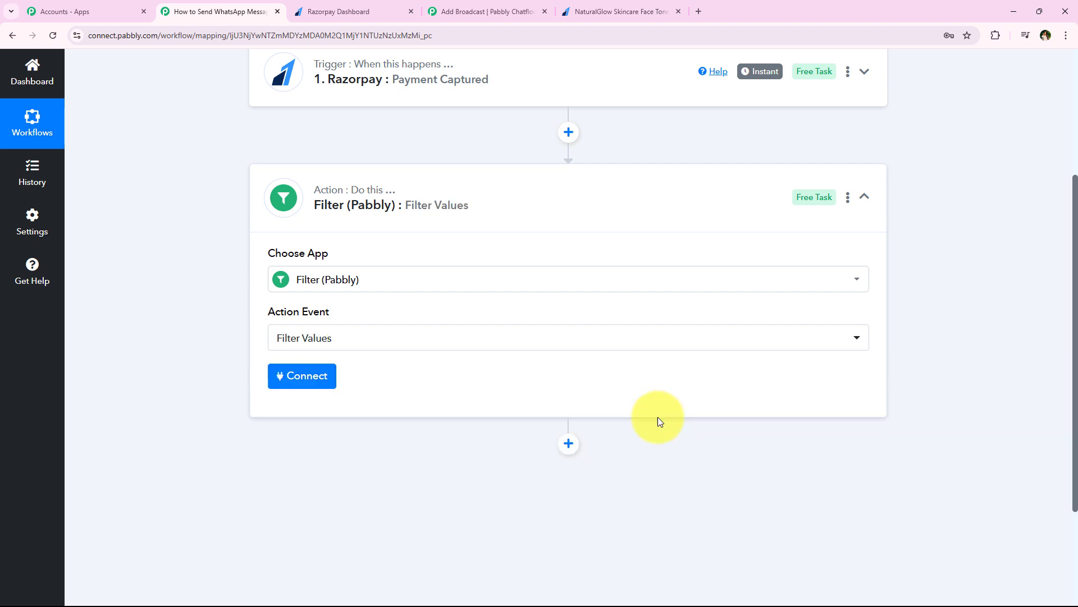
{"action": "left_click", "coordinate": [326, 386]}
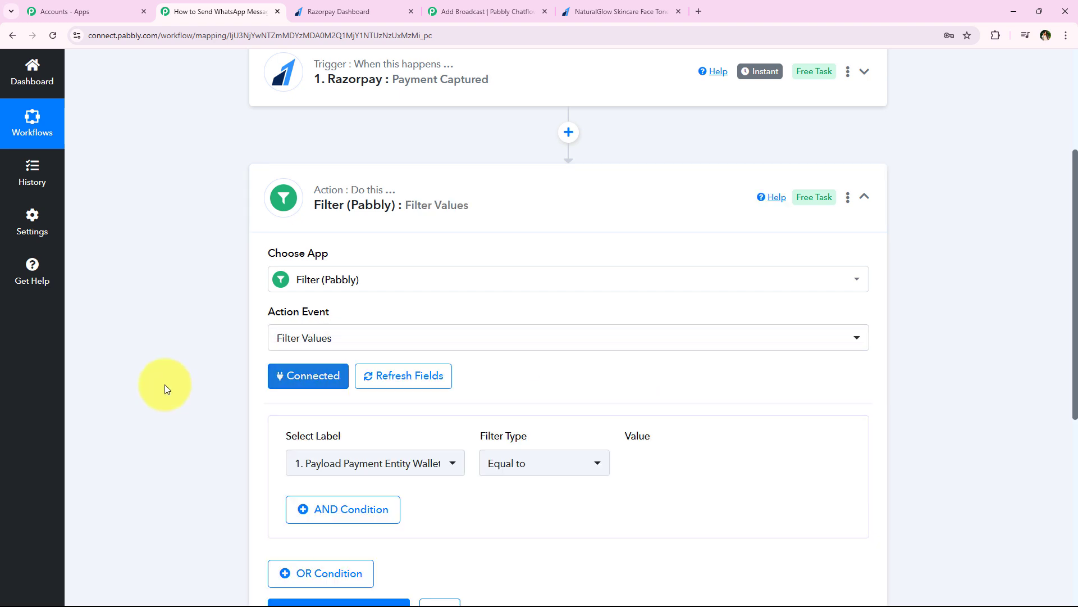
Search the filter fields for 'amou' and choose Payload Payment Entity Base Amount.
{"action": "scroll", "coordinate": [173, 315], "scroll_direction": "up", "scroll_amount": 4}
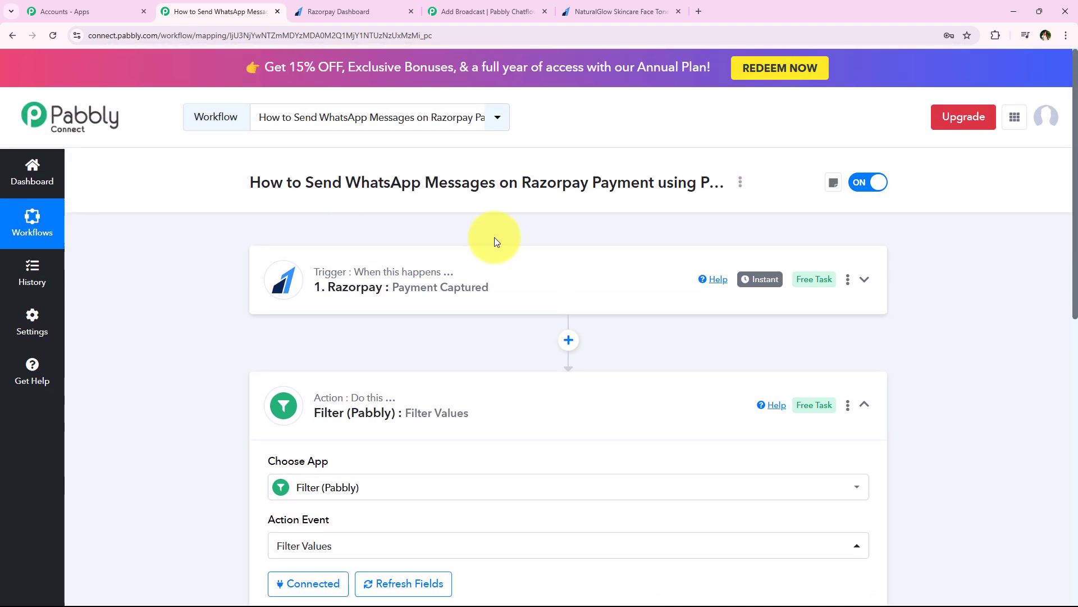
{"action": "left_click", "coordinate": [316, 5]}
{"action": "left_click_drag", "start_coordinate": [203, 159], "coordinate": [415, 159]}
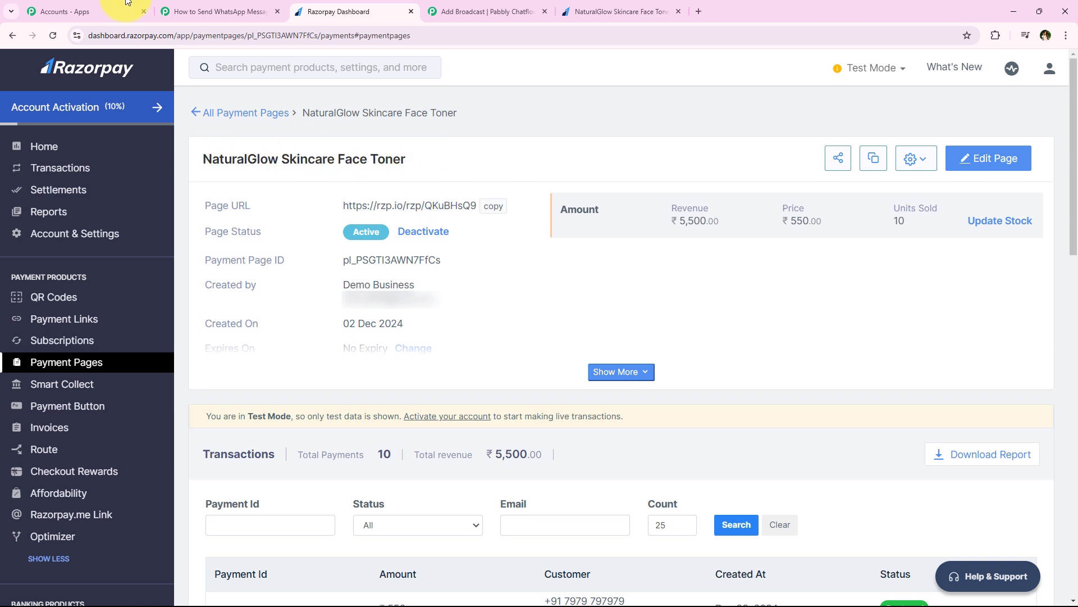
{"action": "left_click", "coordinate": [191, 11]}
{"action": "scroll", "coordinate": [208, 327], "scroll_direction": "down", "scroll_amount": 2}
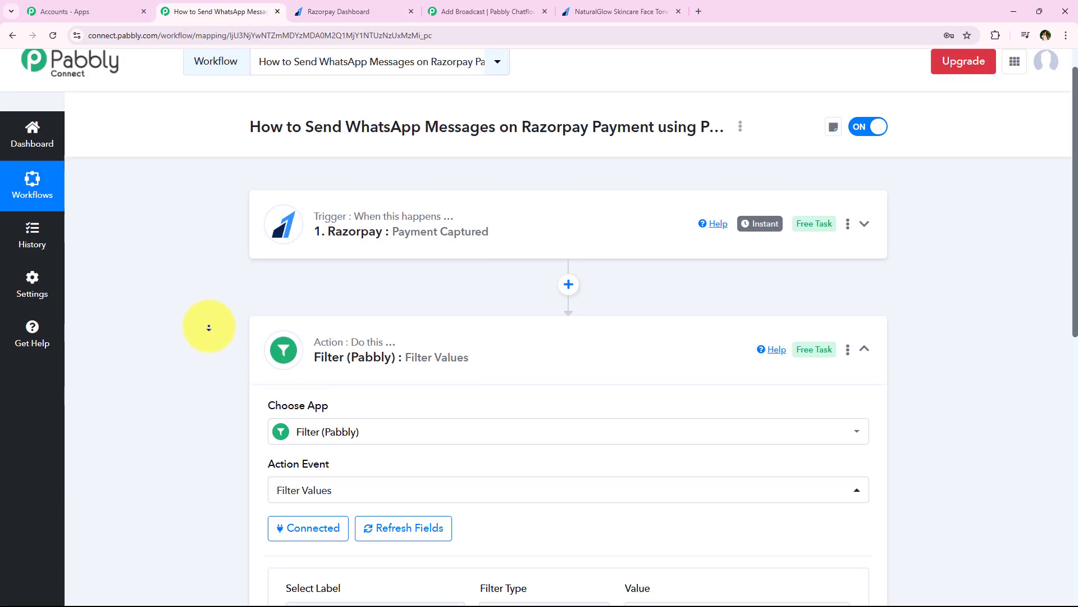
{"action": "scroll", "coordinate": [209, 327], "scroll_direction": "down", "scroll_amount": 2}
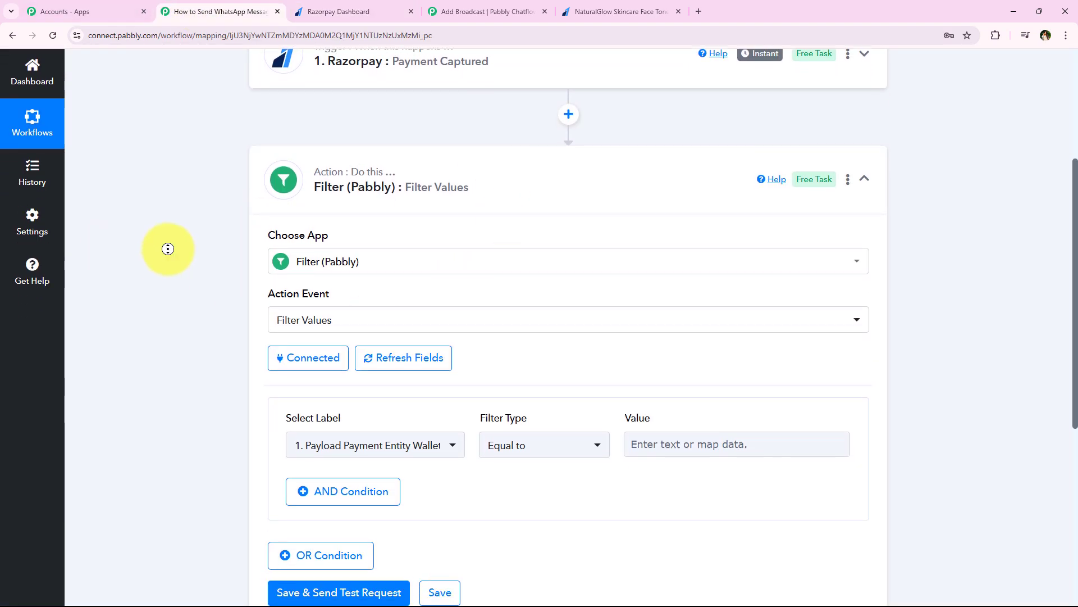
{"action": "left_click", "coordinate": [385, 384]}
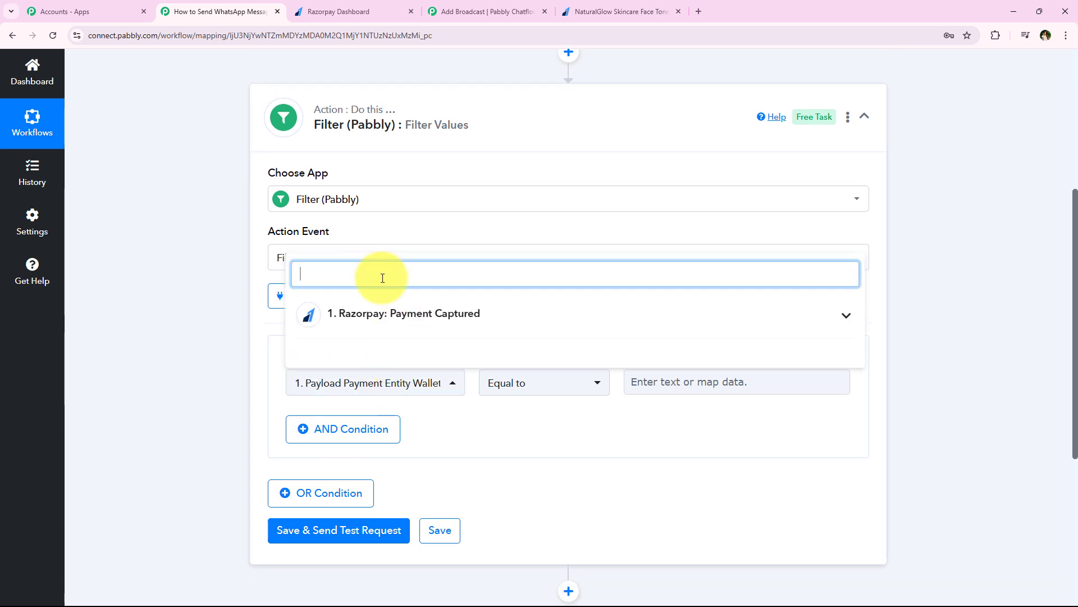
{"action": "type", "text": "amount"}
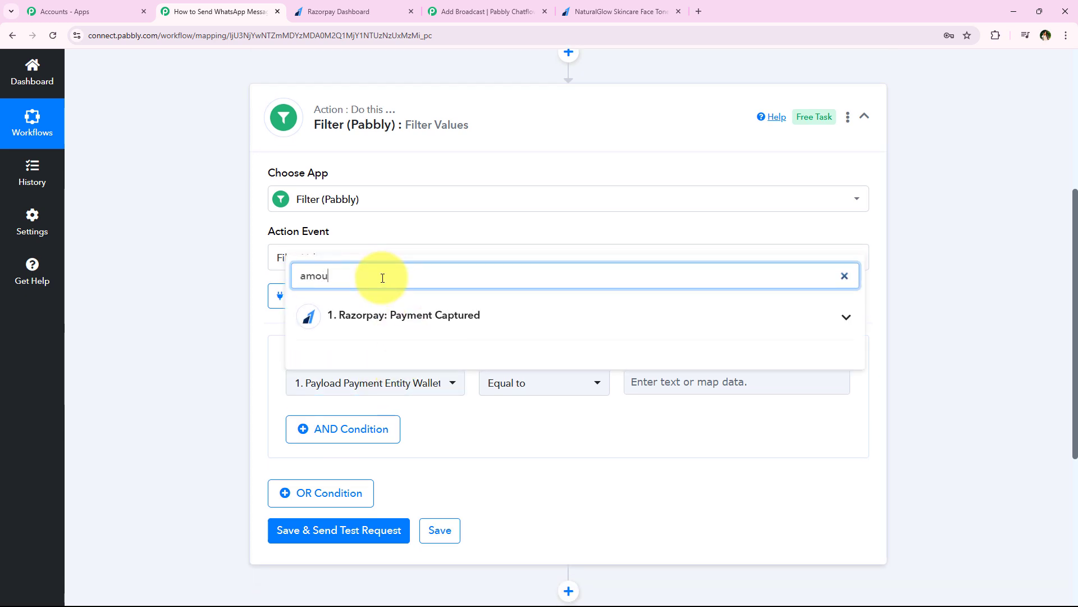
{"action": "left_click", "coordinate": [676, 318]}
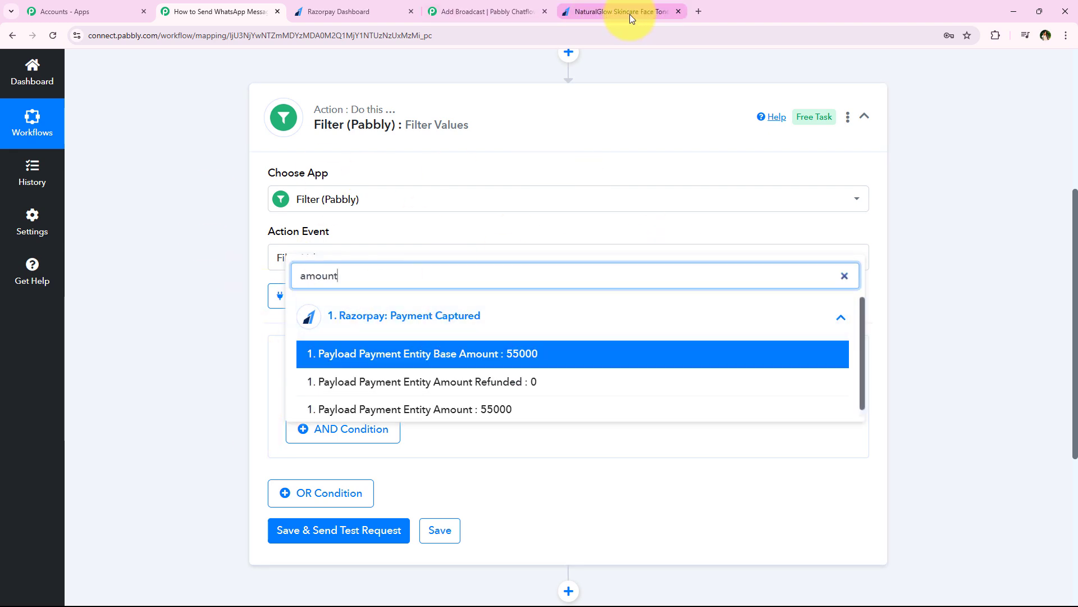
{"action": "mouse_move", "coordinate": [630, 12]}
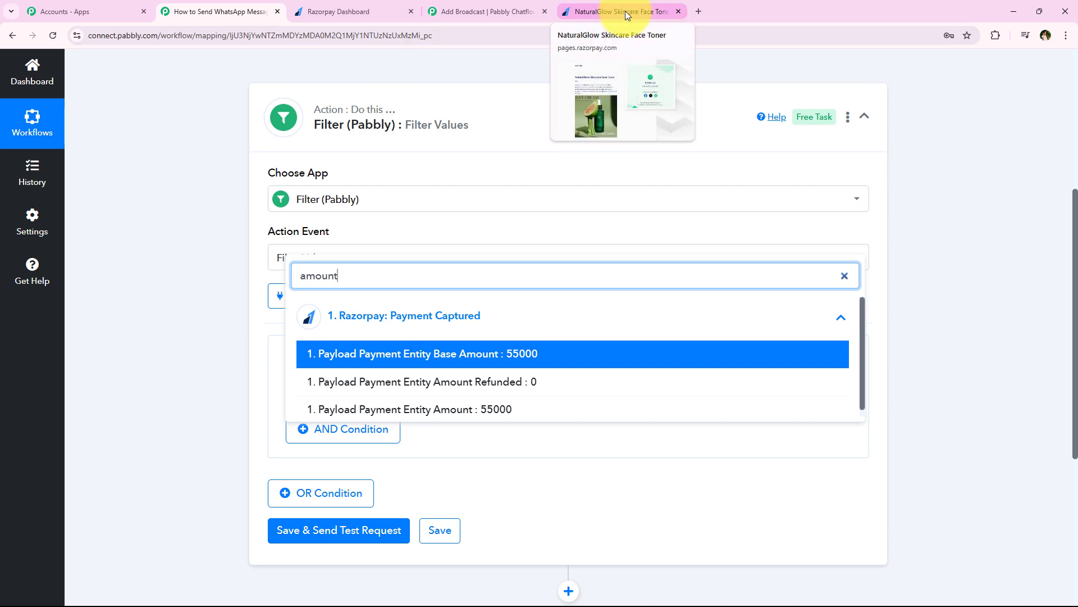
{"action": "left_click", "coordinate": [578, 10]}
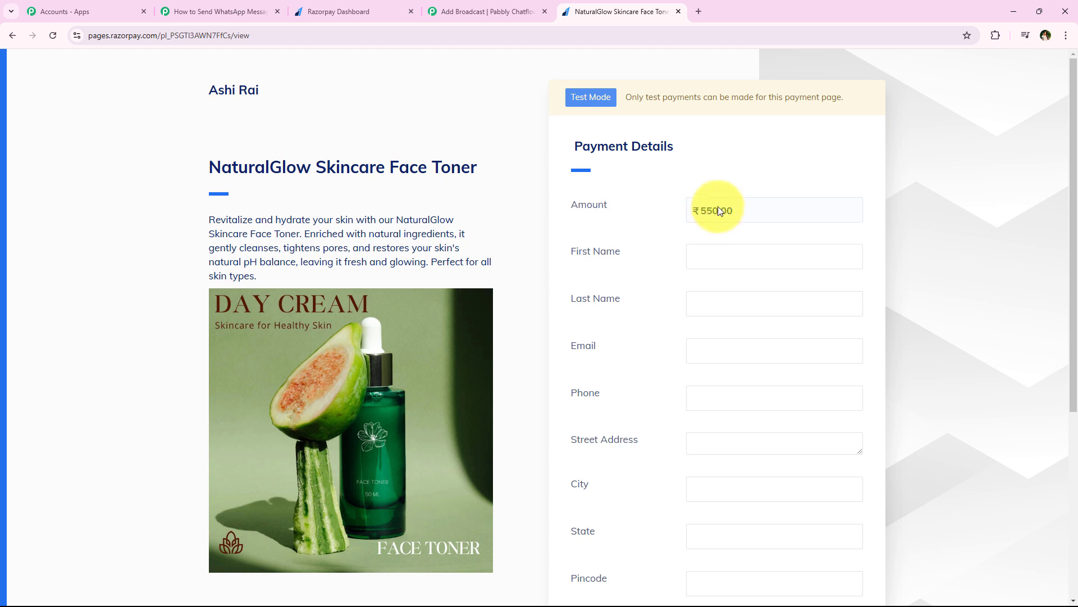
{"action": "left_click", "coordinate": [217, 10]}
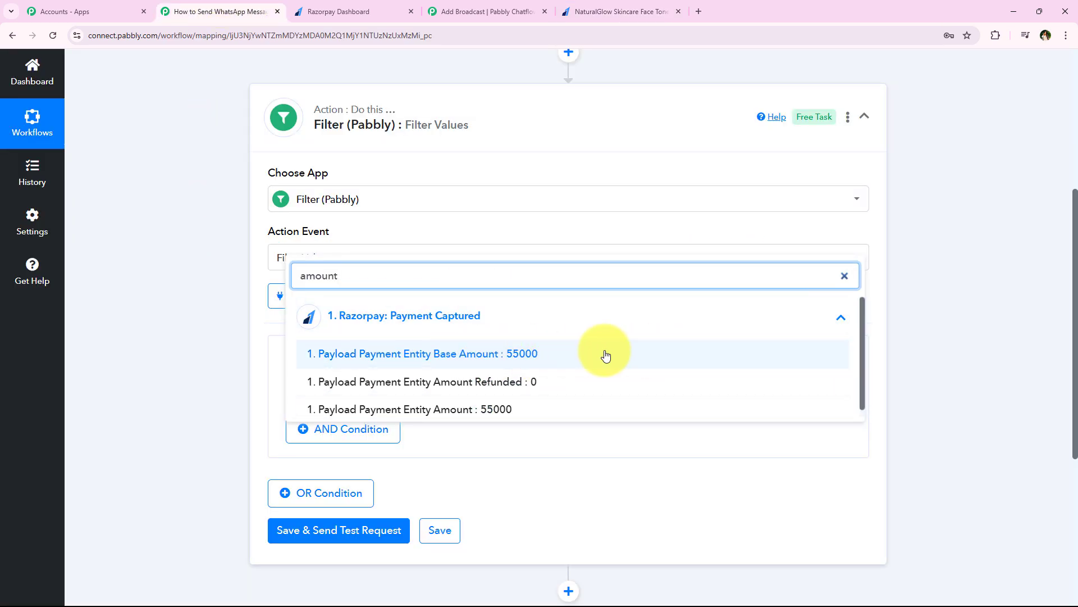
{"action": "left_click", "coordinate": [680, 358]}
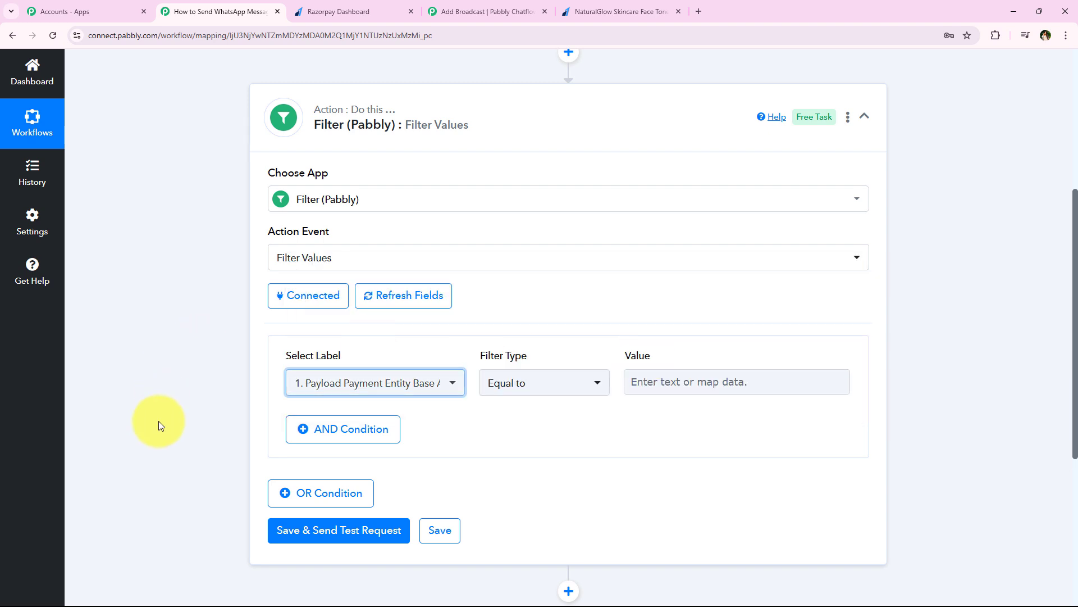
Check the price on the payment page and keep Base Amount as the field, with Equal to.
{"action": "left_click", "coordinate": [401, 383]}
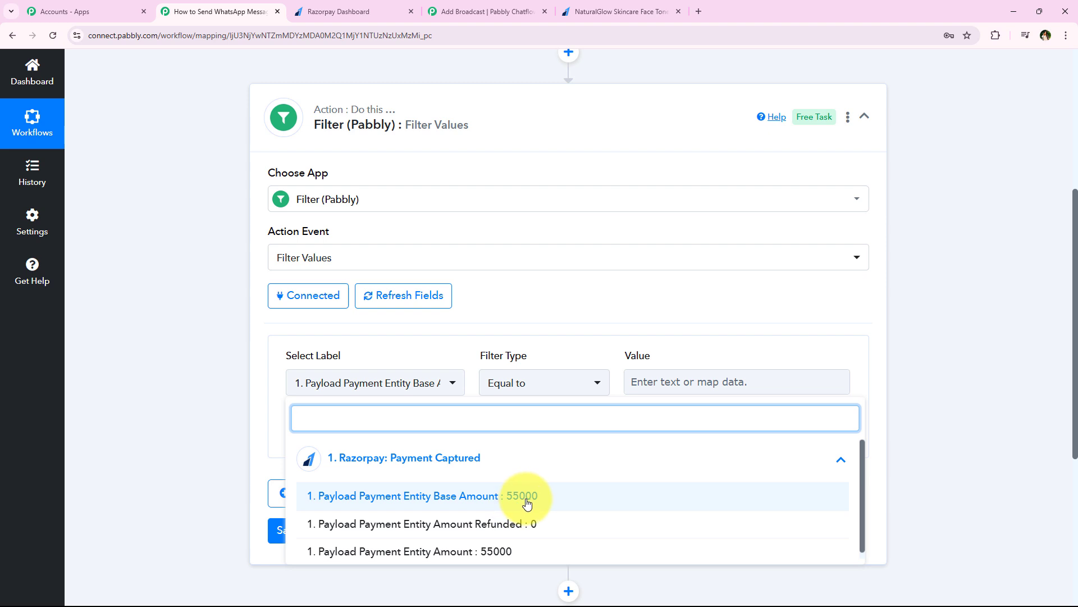
{"action": "left_click", "coordinate": [629, 11]}
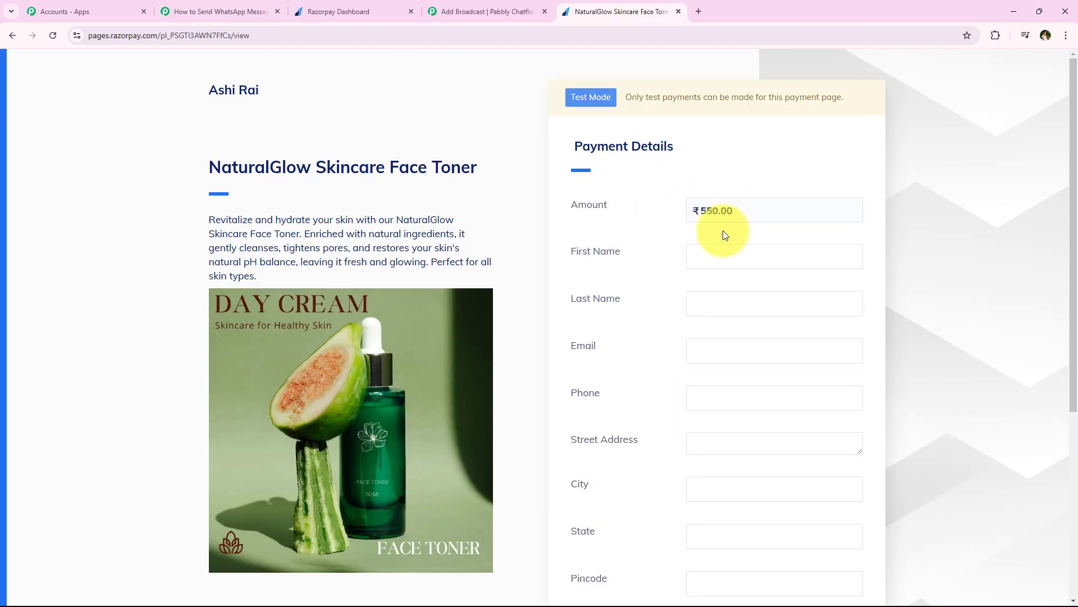
{"action": "left_click", "coordinate": [178, 3]}
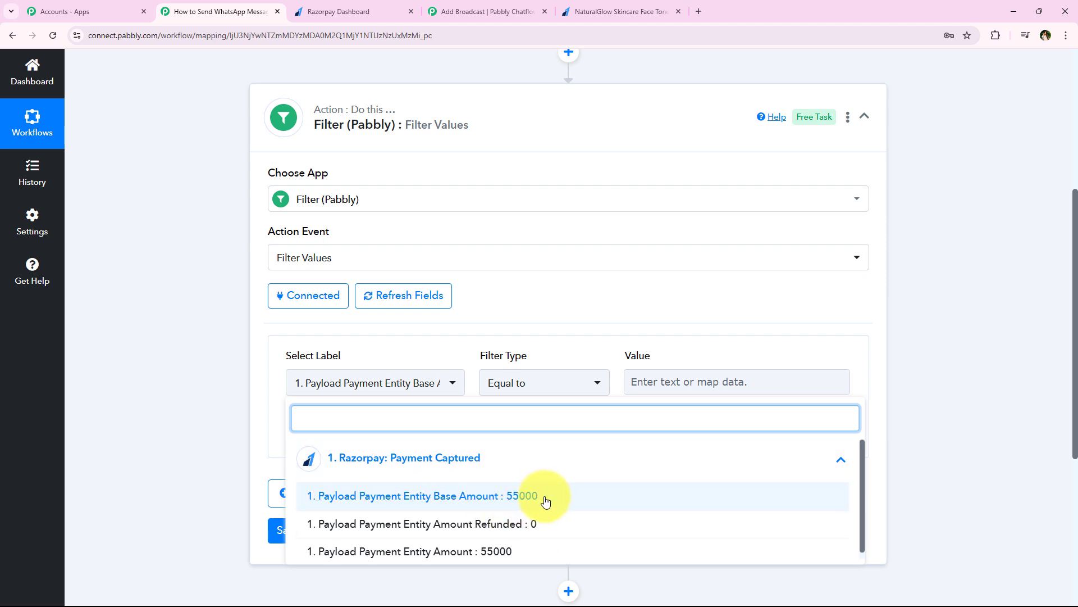
{"action": "left_click", "coordinate": [642, 507]}
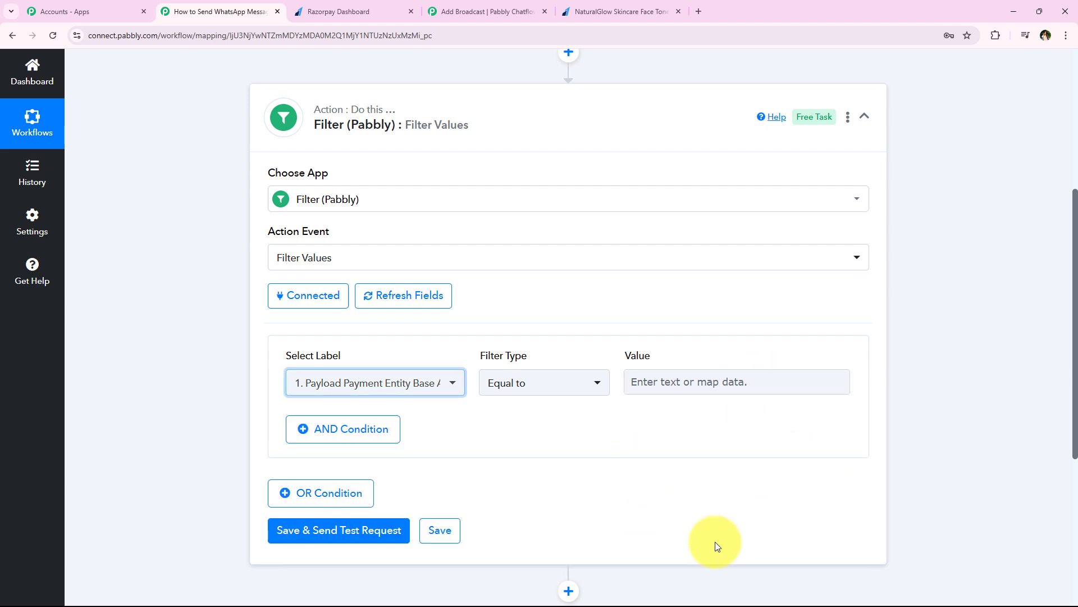
Keep Equal to, enter 55000 as the value, and save and send a test request.
{"action": "left_click", "coordinate": [548, 386]}
{"action": "left_click", "coordinate": [549, 390]}
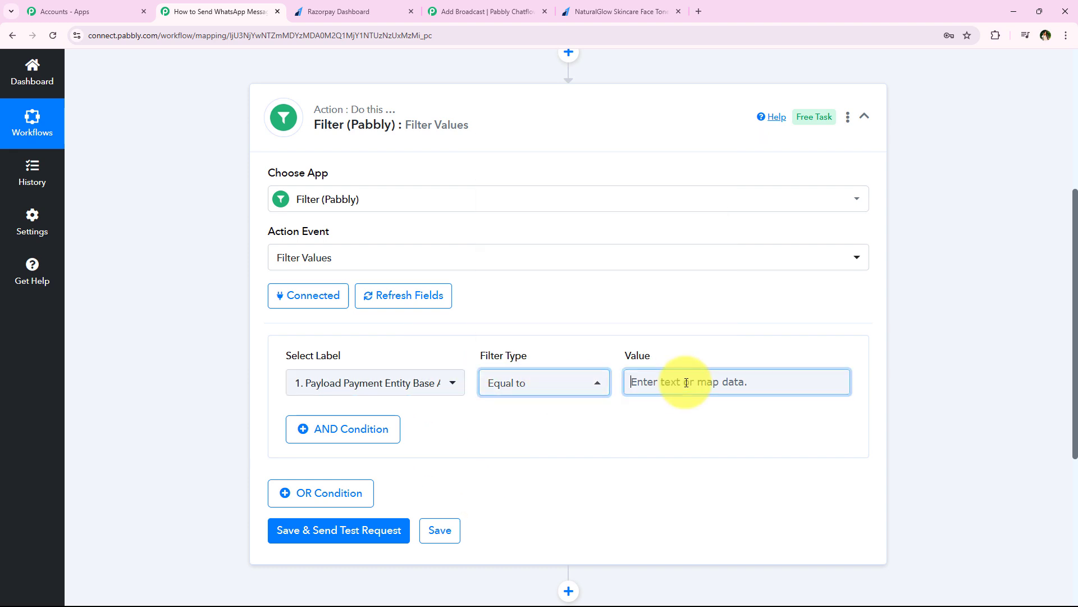
{"action": "left_click", "coordinate": [686, 383]}
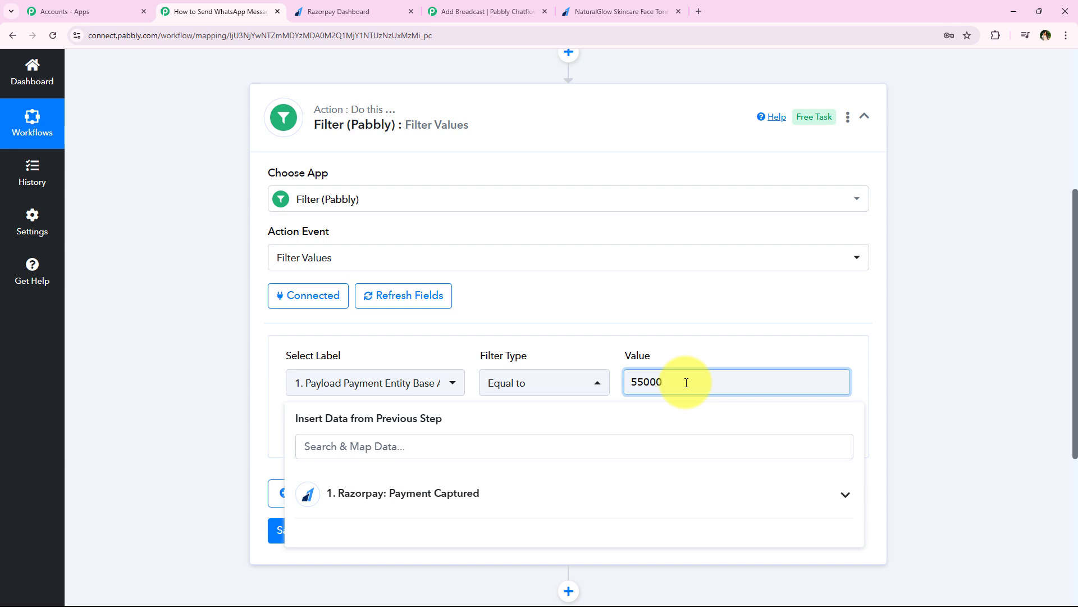
{"action": "type", "text": "55000"}
{"action": "left_click", "coordinate": [249, 340]}
{"action": "left_click", "coordinate": [318, 525]}
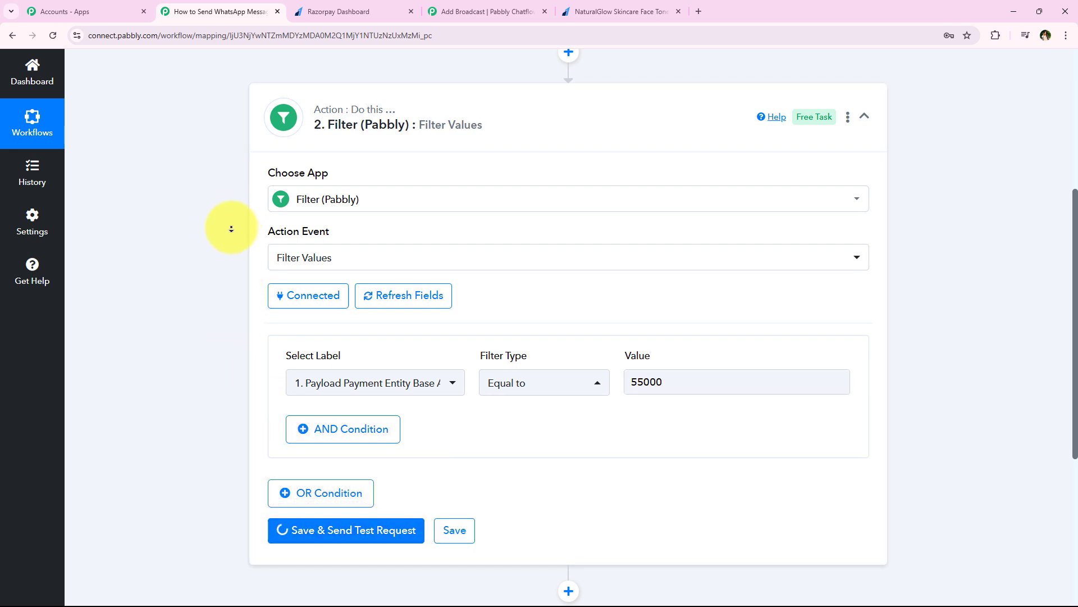
Confirm the test returns Condition is true against the payment page, then collapse the Filter step.
{"action": "scroll", "coordinate": [231, 229], "scroll_direction": "down", "scroll_amount": 4}
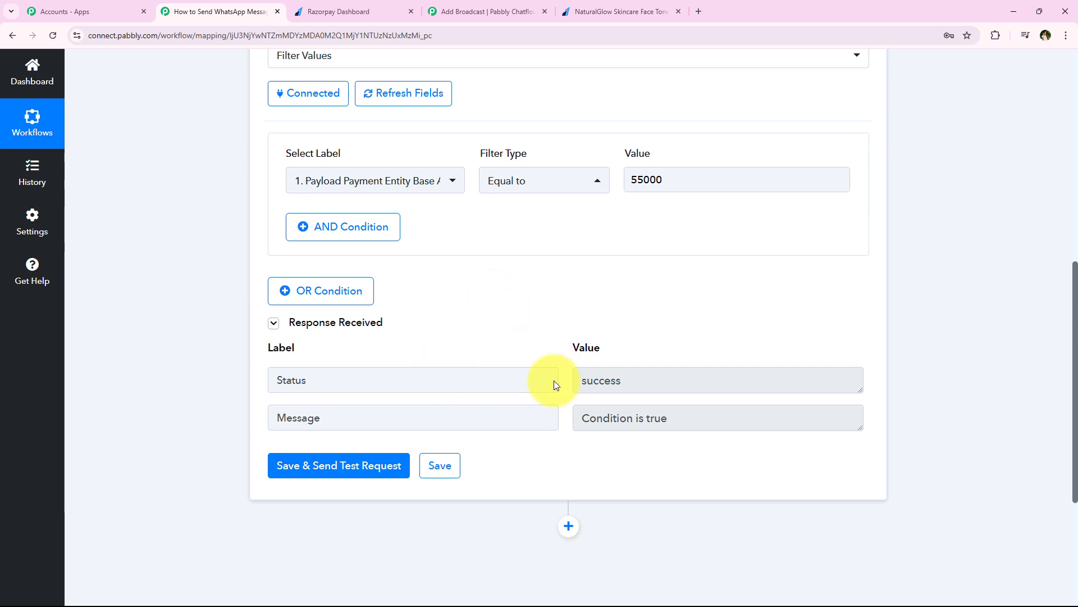
{"action": "left_click", "coordinate": [661, 6]}
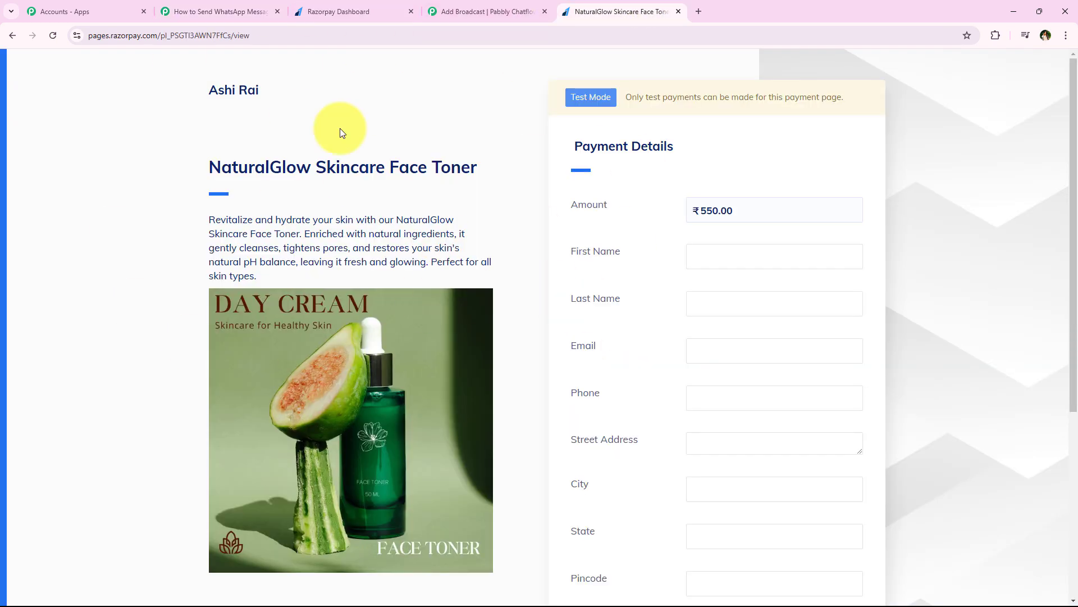
{"action": "left_click_drag", "start_coordinate": [203, 171], "coordinate": [484, 167]}
{"action": "left_click", "coordinate": [475, 208]}
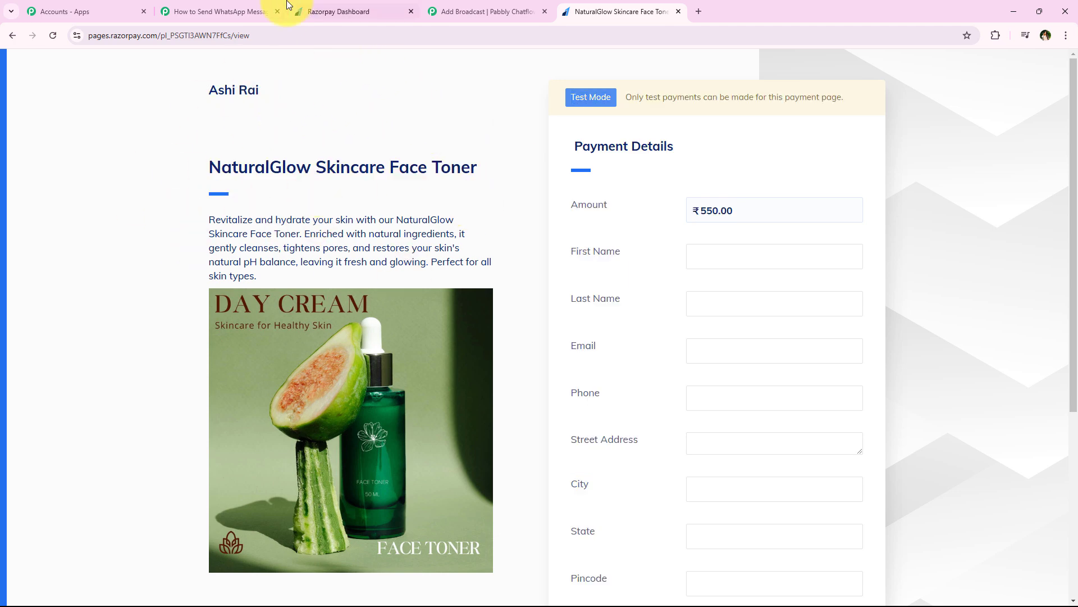
{"action": "left_click", "coordinate": [217, 10]}
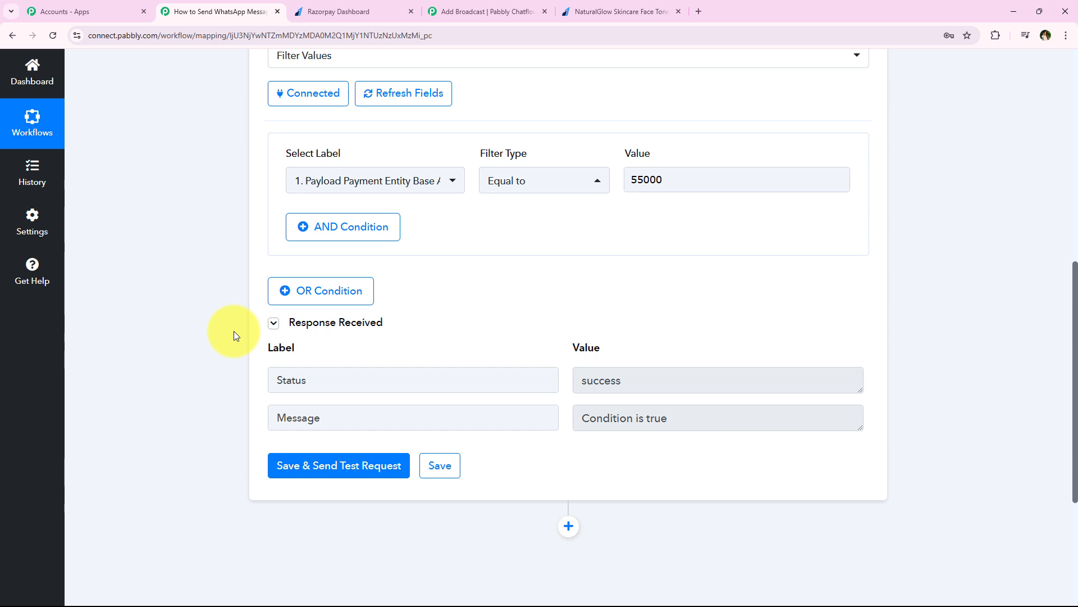
{"action": "middle_click", "coordinate": [222, 346]}
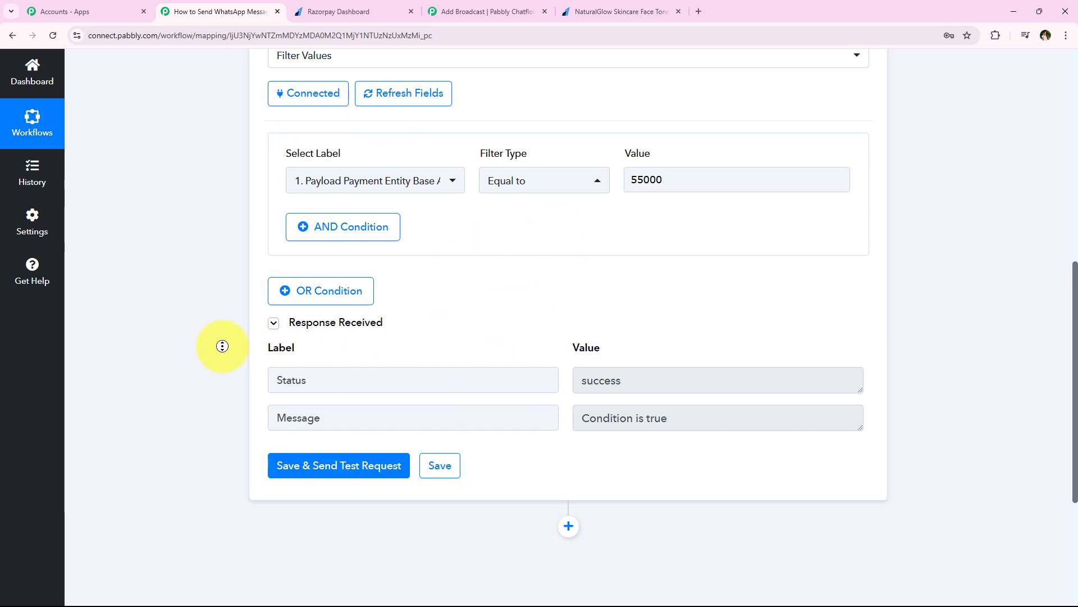
{"action": "scroll", "coordinate": [222, 346], "scroll_direction": "up", "scroll_amount": 4}
{"action": "left_click", "coordinate": [337, 403]}
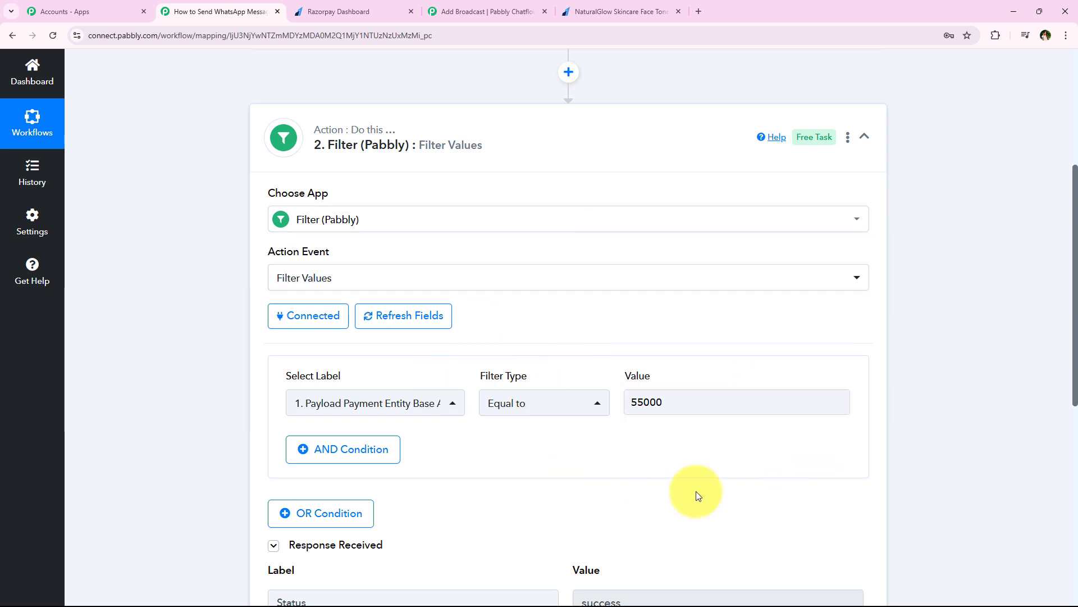
{"action": "middle_click", "coordinate": [191, 313]}
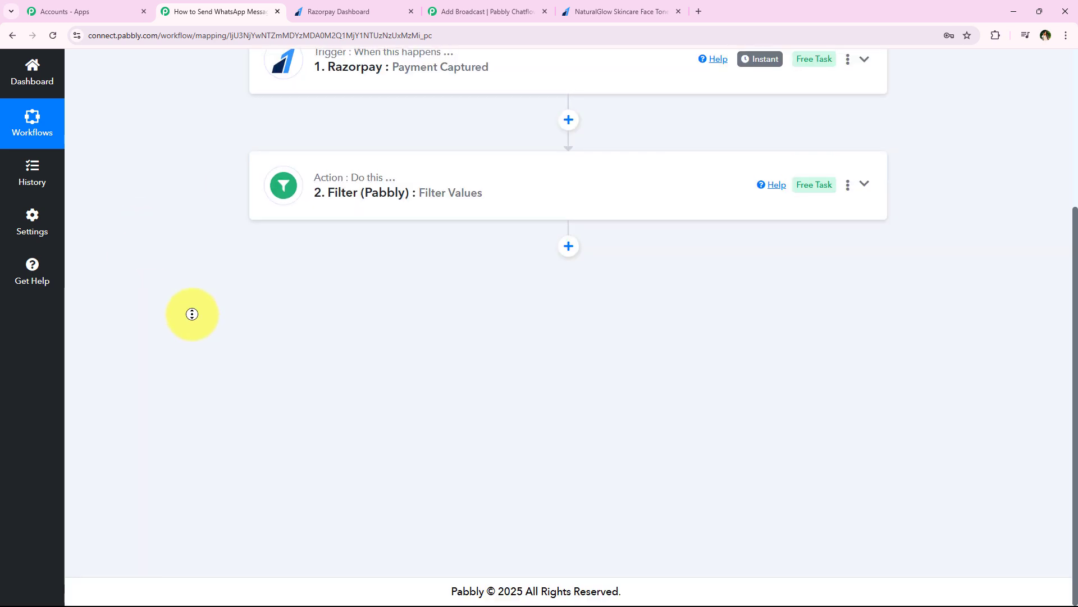
{"action": "scroll", "coordinate": [197, 260], "scroll_direction": "up", "scroll_amount": 4}
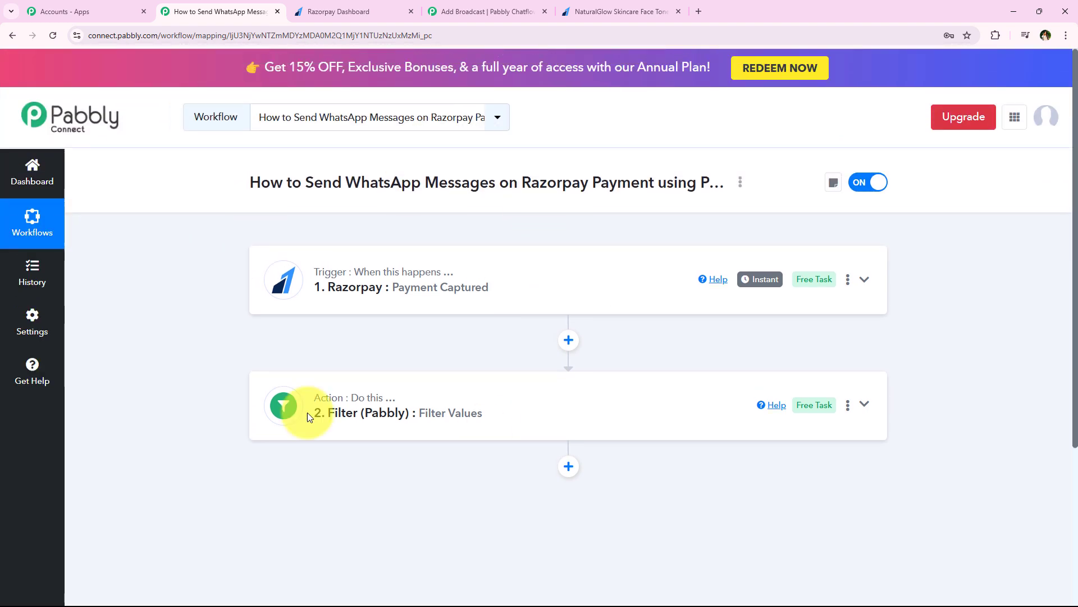
Add a Pabbly Chatflow step with the Send cURL Request event and bring up its connection panel.
{"action": "left_click", "coordinate": [572, 467]}
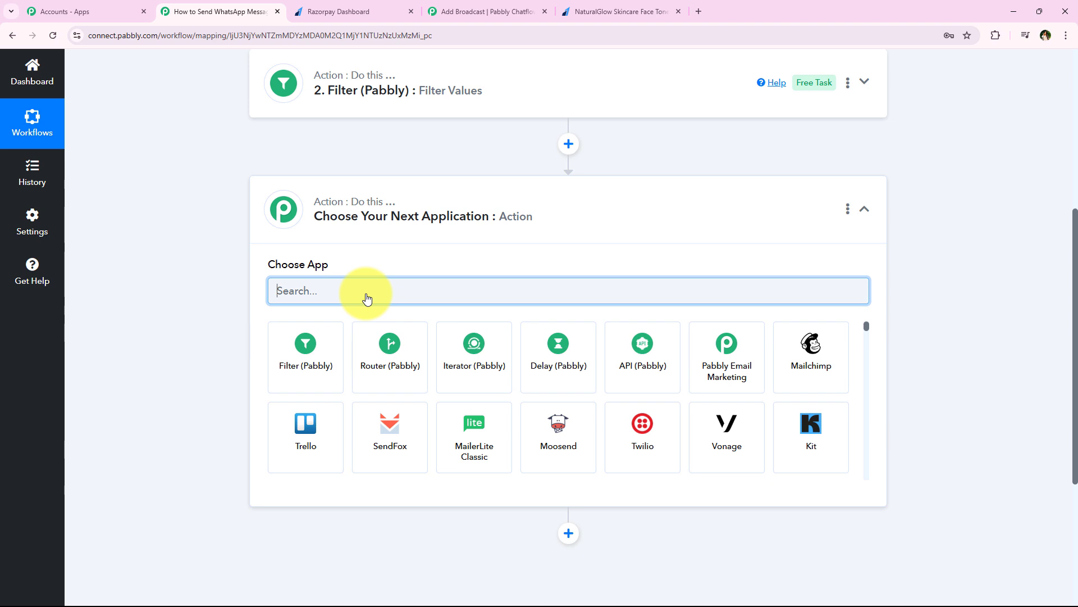
{"action": "type", "text": "Pabbl"}
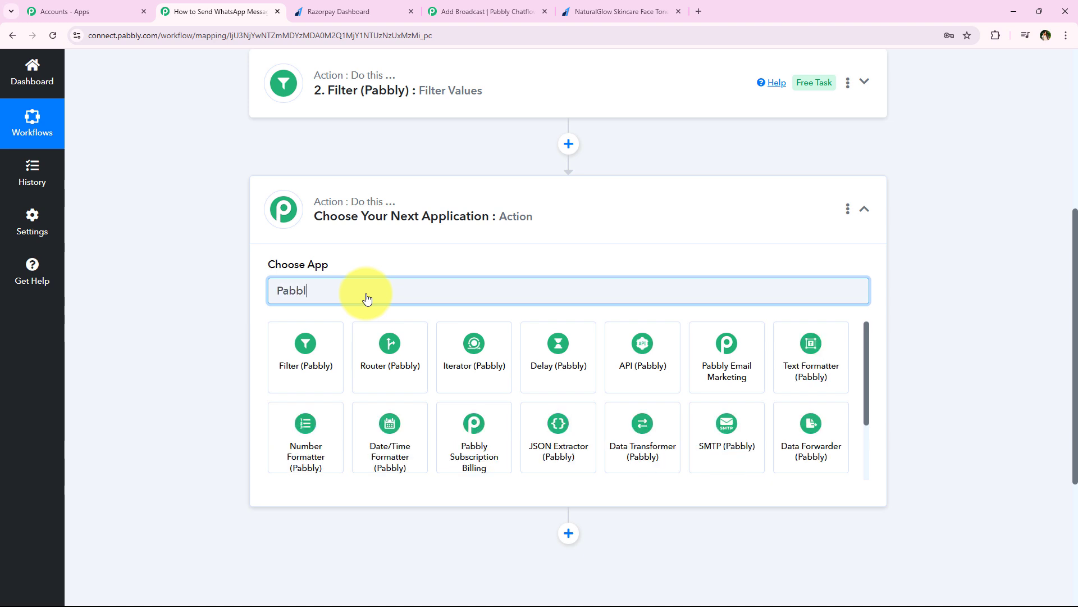
{"action": "type", "text": "y Chatflo"}
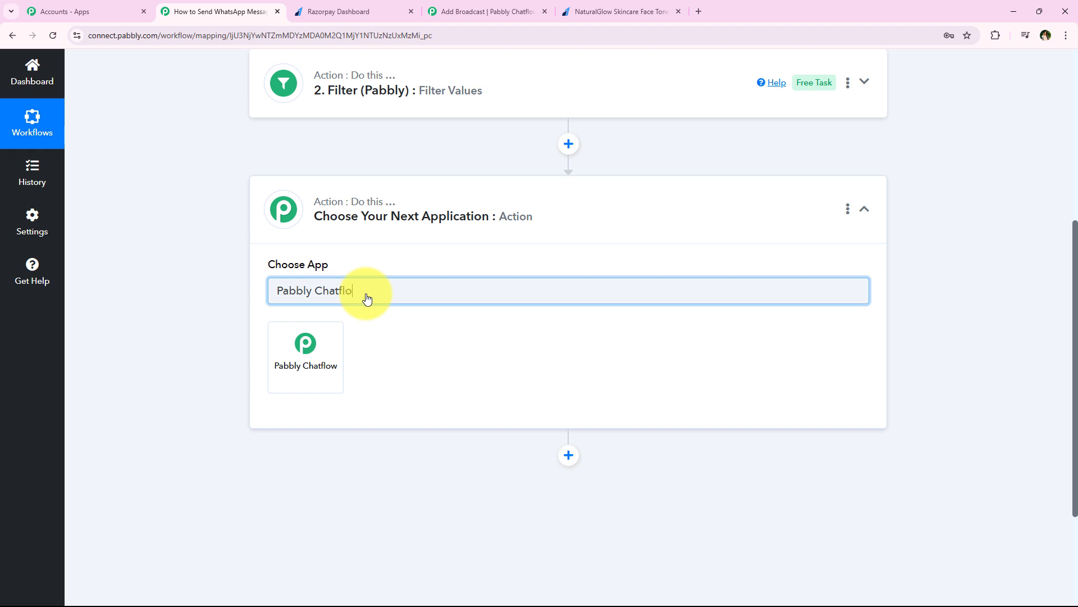
{"action": "left_click", "coordinate": [301, 366]}
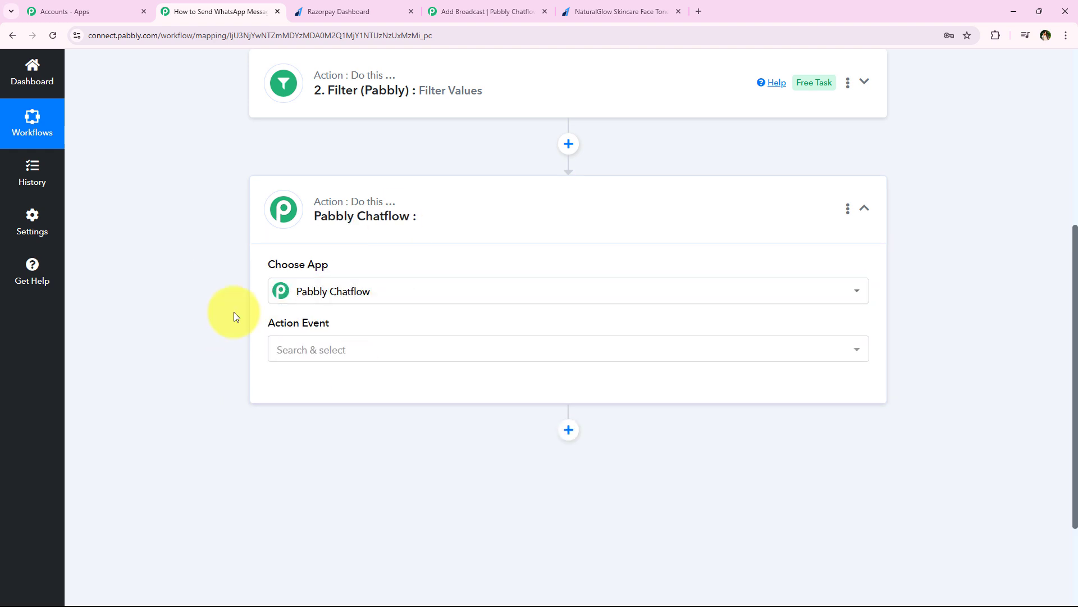
{"action": "left_click", "coordinate": [381, 351]}
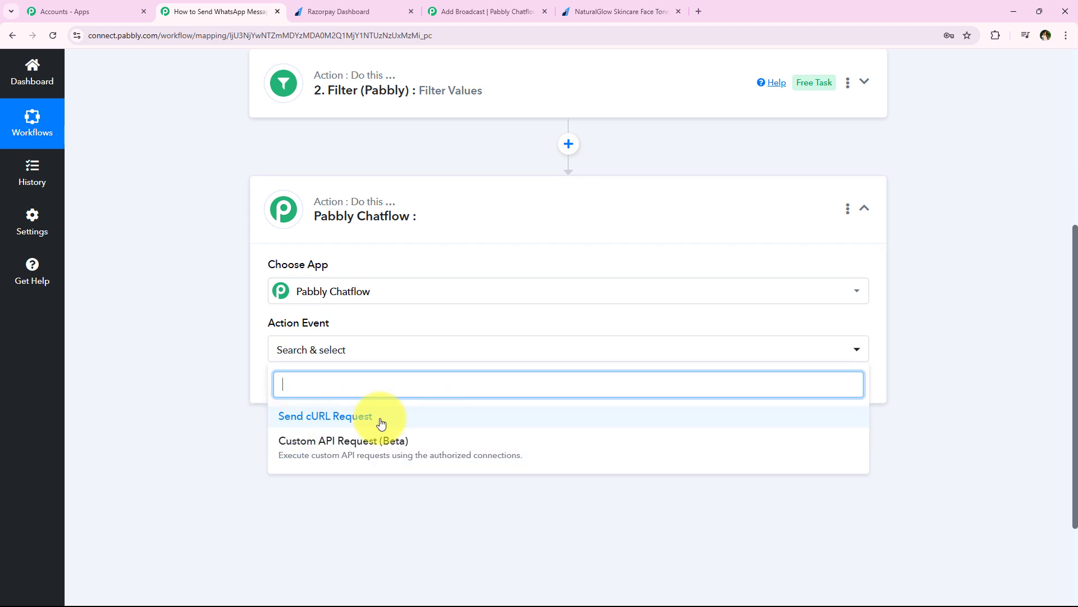
{"action": "left_click", "coordinate": [443, 416]}
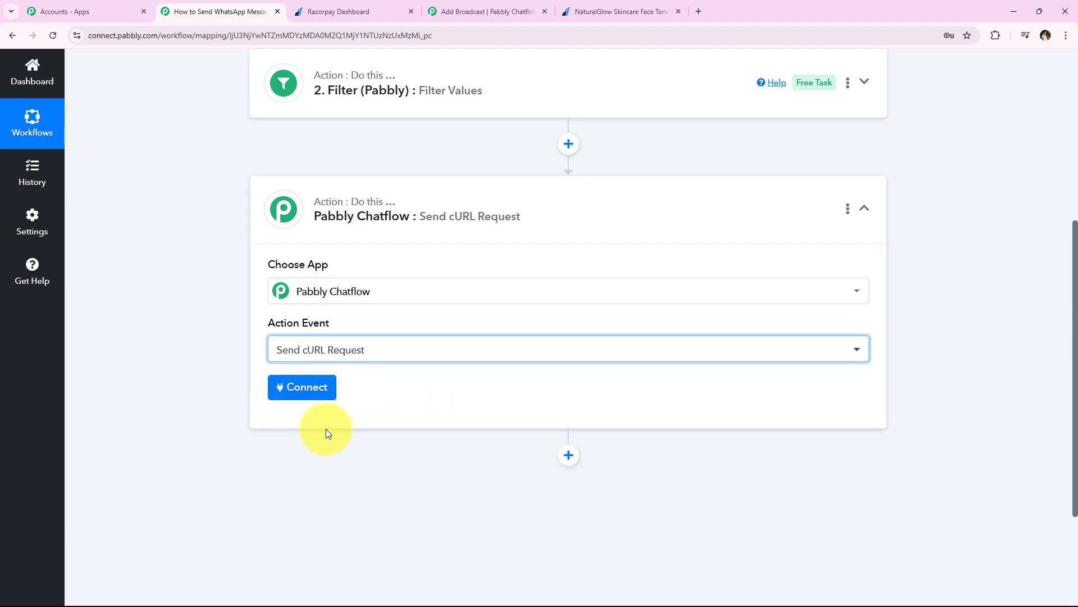
{"action": "left_click", "coordinate": [280, 388]}
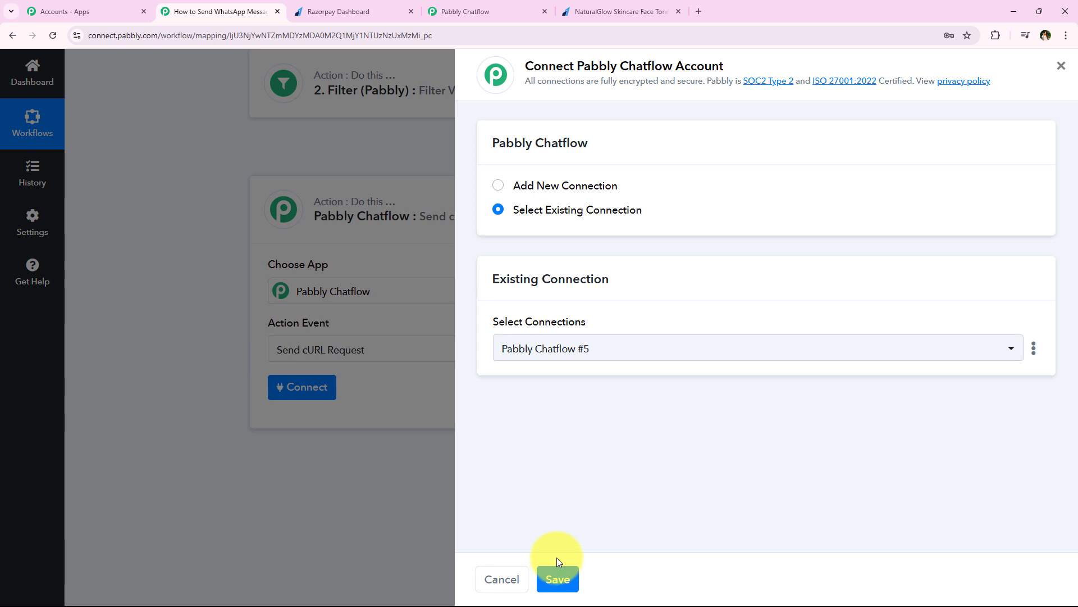
Switch to Add New Connection (Pabbly Chatflow #6) and read the Token help text.
{"action": "left_click", "coordinate": [581, 187]}
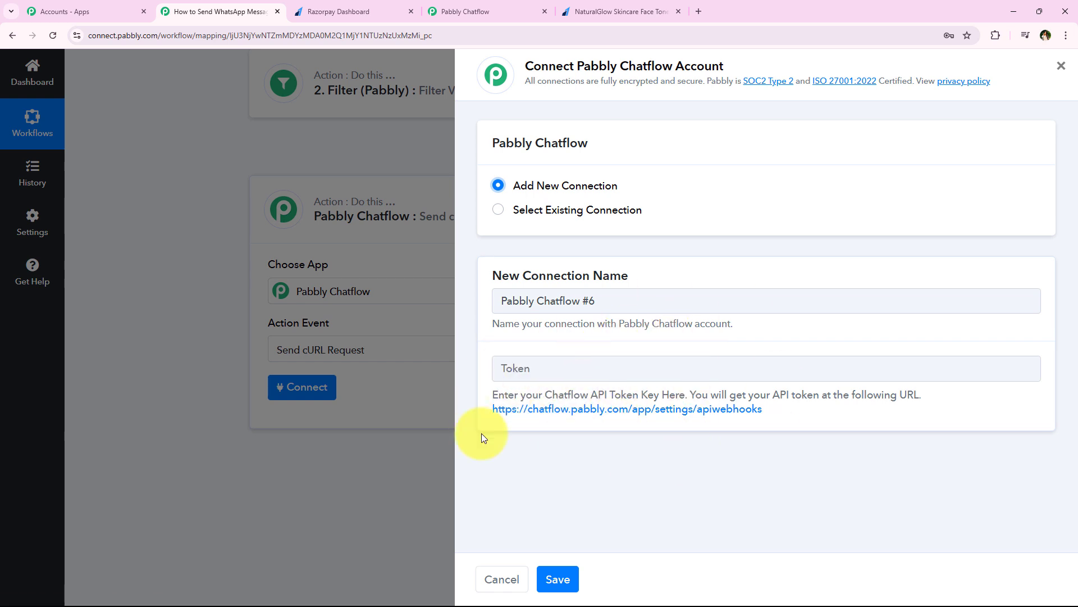
{"action": "left_click_drag", "start_coordinate": [486, 395], "coordinate": [955, 396]}
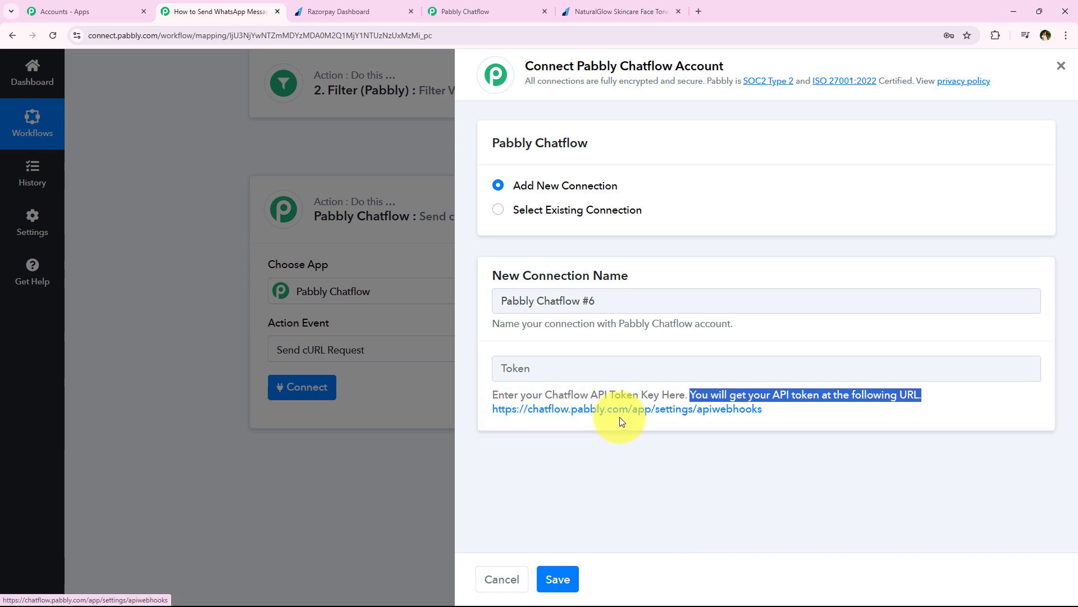
Open Chatflow's Settings > API & Webhooks page and copy the API token.
{"action": "left_click", "coordinate": [573, 414]}
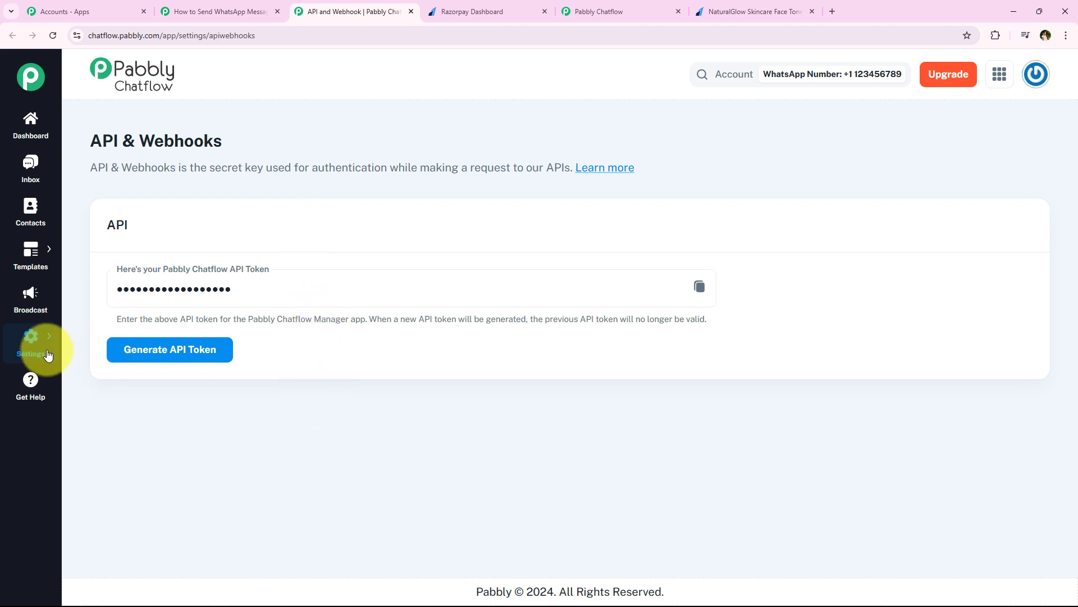
{"action": "mouse_move", "coordinate": [29, 350]}
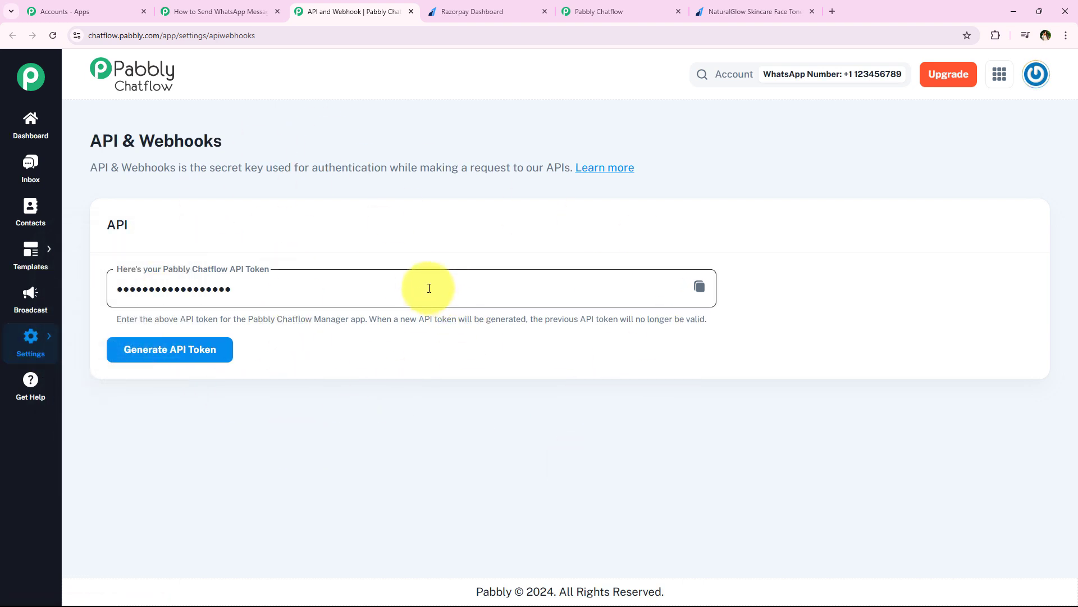
{"action": "left_click", "coordinate": [699, 286]}
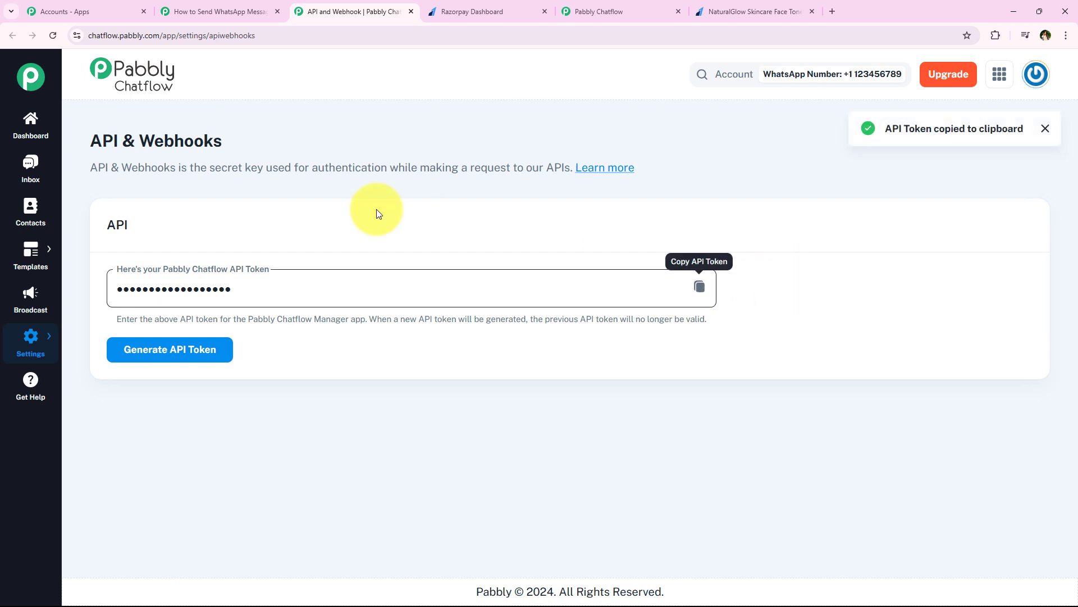
Paste the copied API token into the Token field and save the Chatflow connection.
{"action": "left_click", "coordinate": [411, 11]}
{"action": "right_click", "coordinate": [545, 369]}
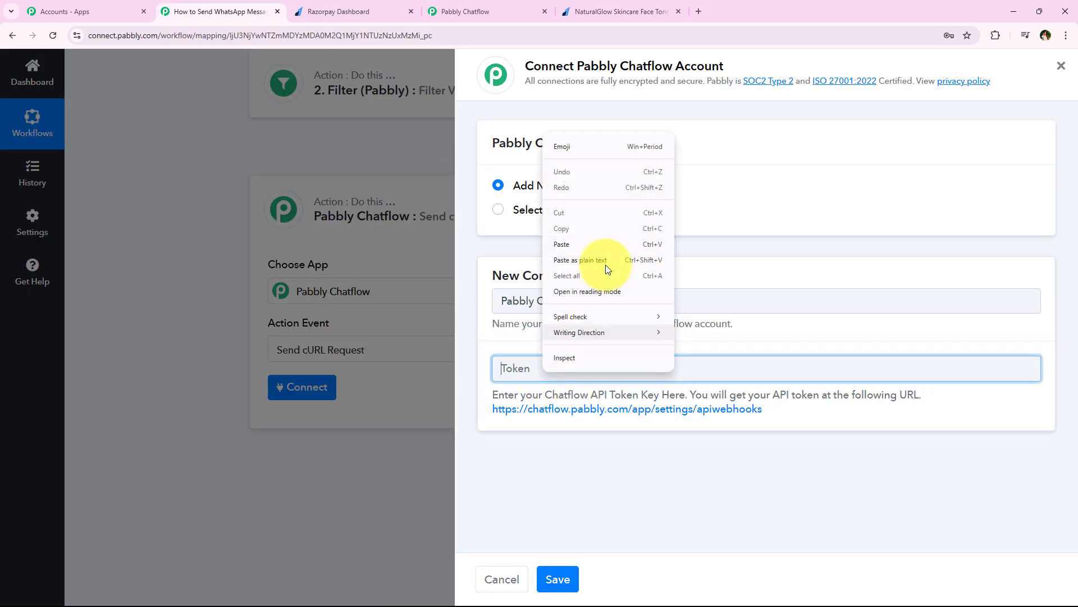
{"action": "left_click", "coordinate": [602, 253]}
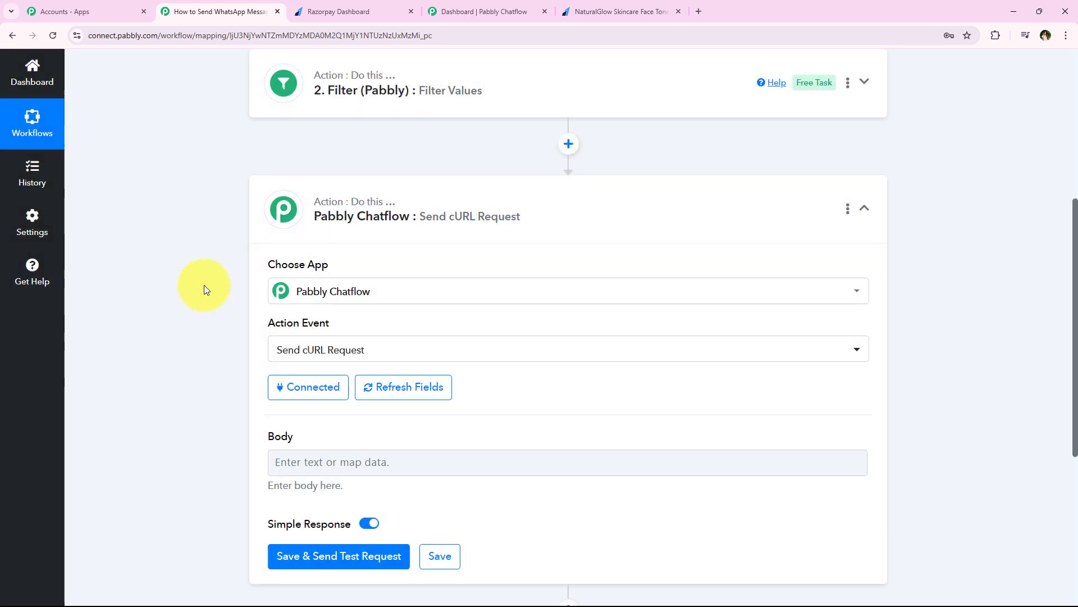
{"action": "middle_click", "coordinate": [205, 292]}
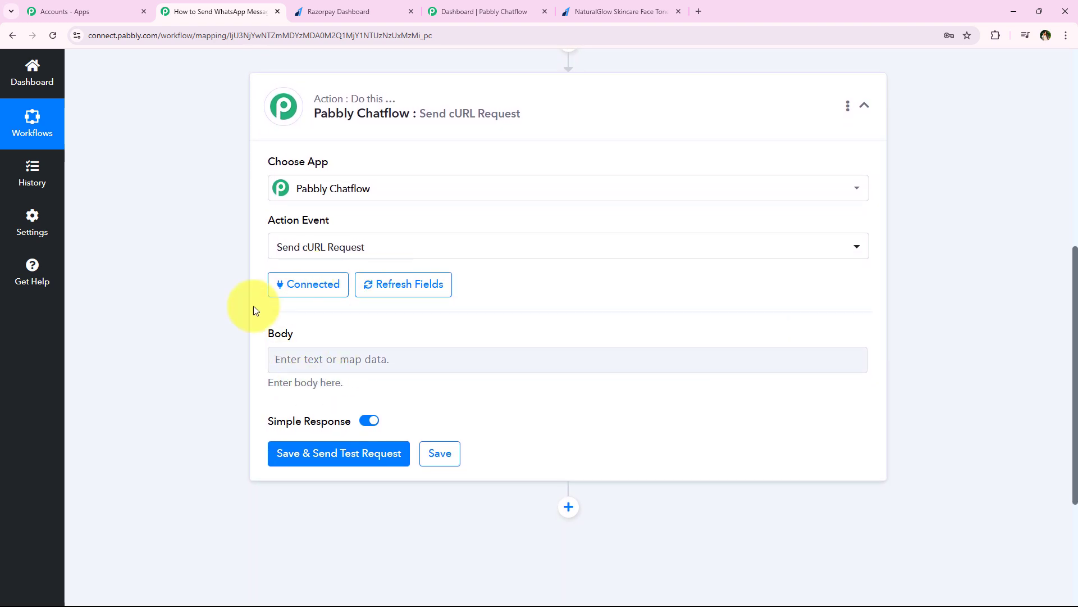
{"action": "left_click", "coordinate": [274, 361]}
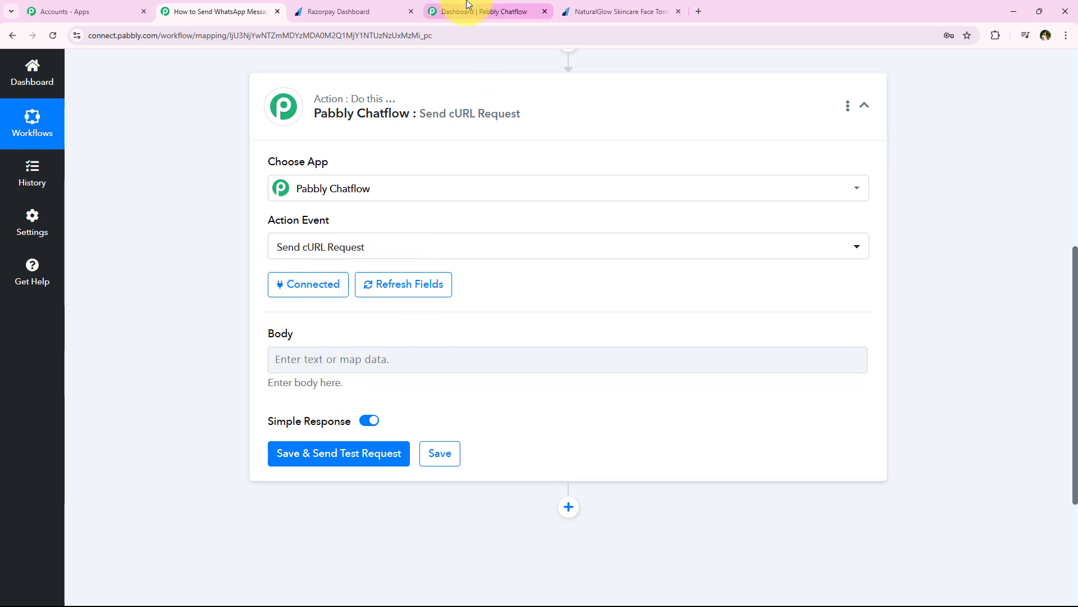
{"action": "left_click", "coordinate": [467, 6]}
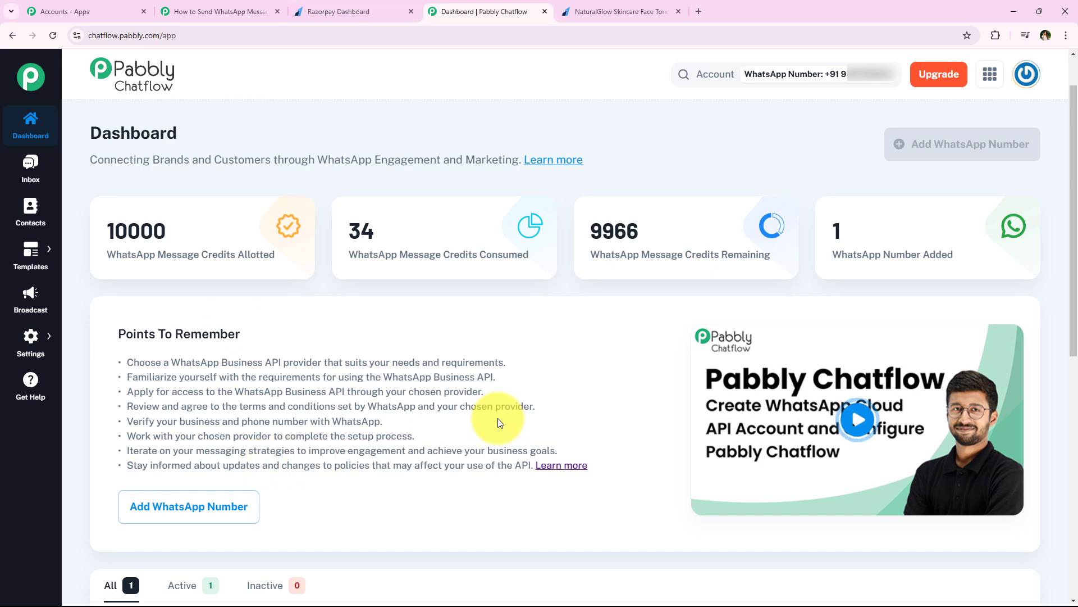
Show Chatflow's Broadcast page listing the 16 live broadcasts.
{"action": "left_click", "coordinate": [229, 12]}
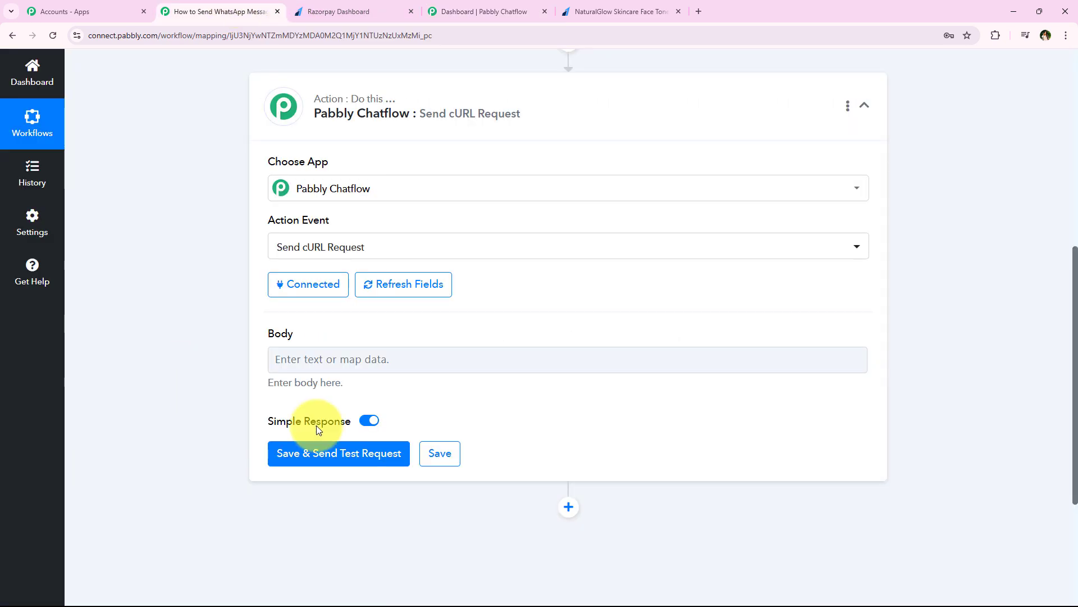
{"action": "left_click", "coordinate": [436, 2]}
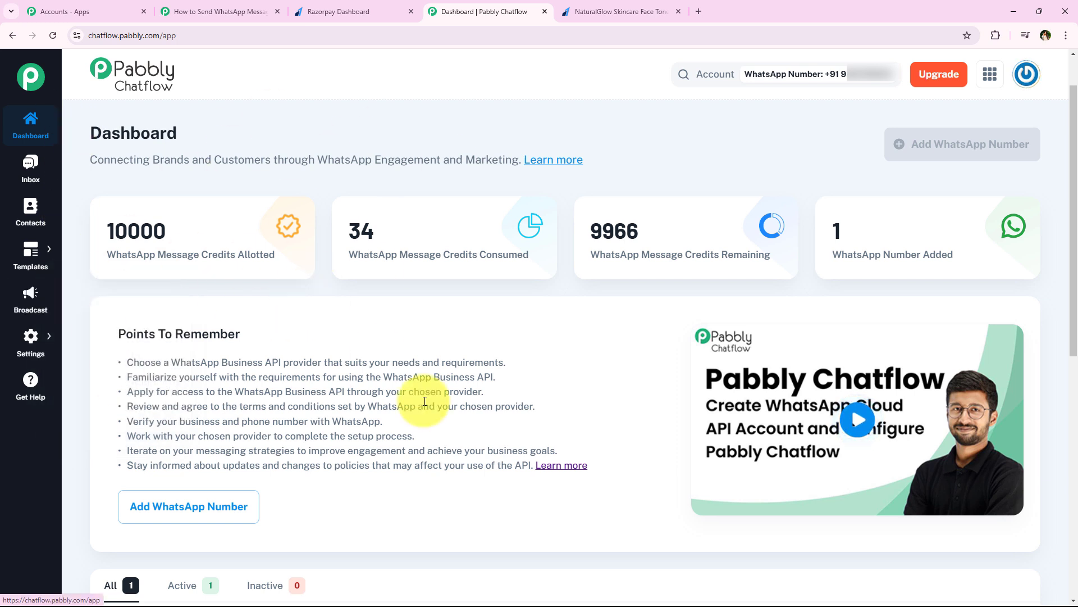
{"action": "left_click", "coordinate": [31, 306]}
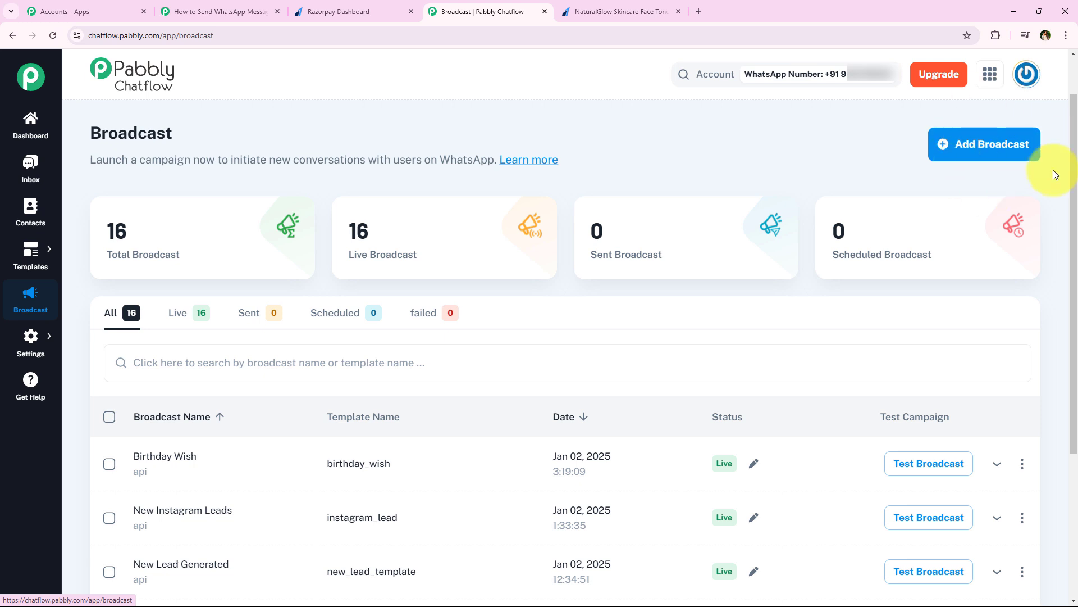
Add an API Campaign broadcast named Order_Confirmation using the order_confirmation template.
{"action": "left_click", "coordinate": [986, 145]}
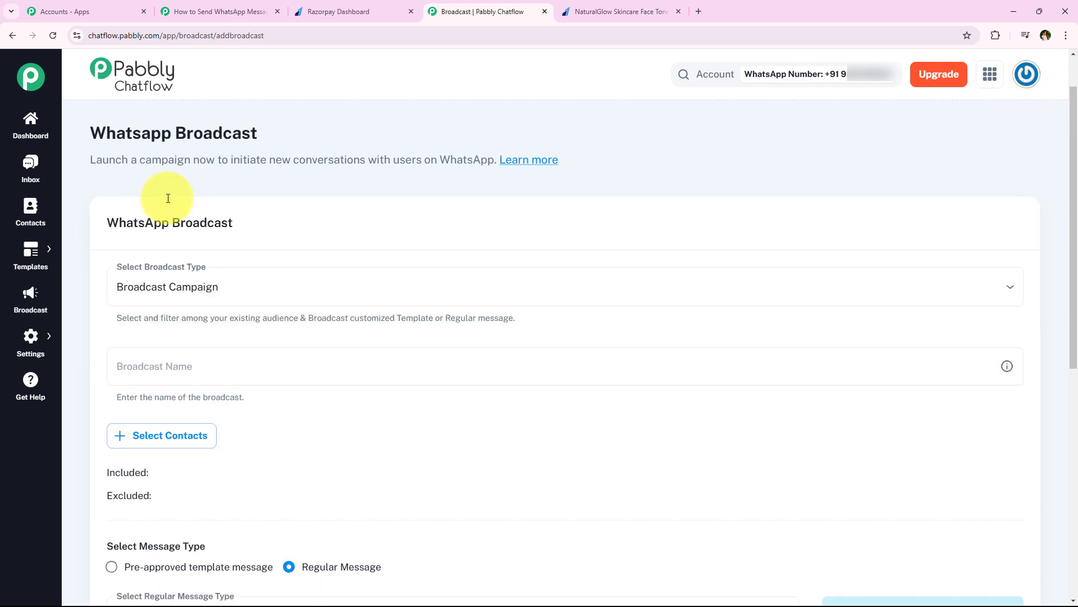
{"action": "left_click", "coordinate": [348, 296]}
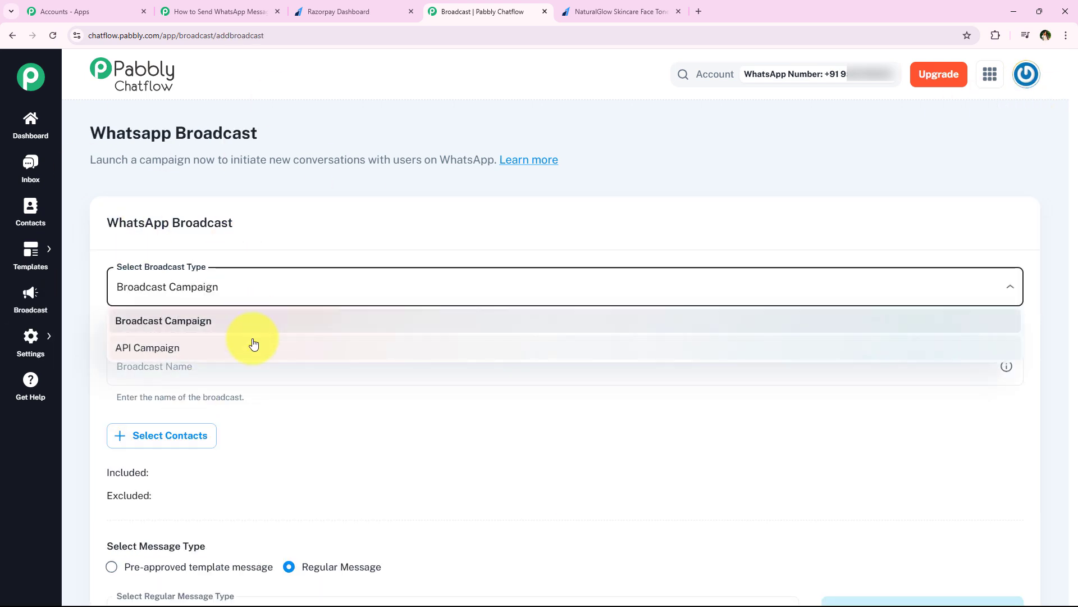
{"action": "left_click", "coordinate": [254, 344]}
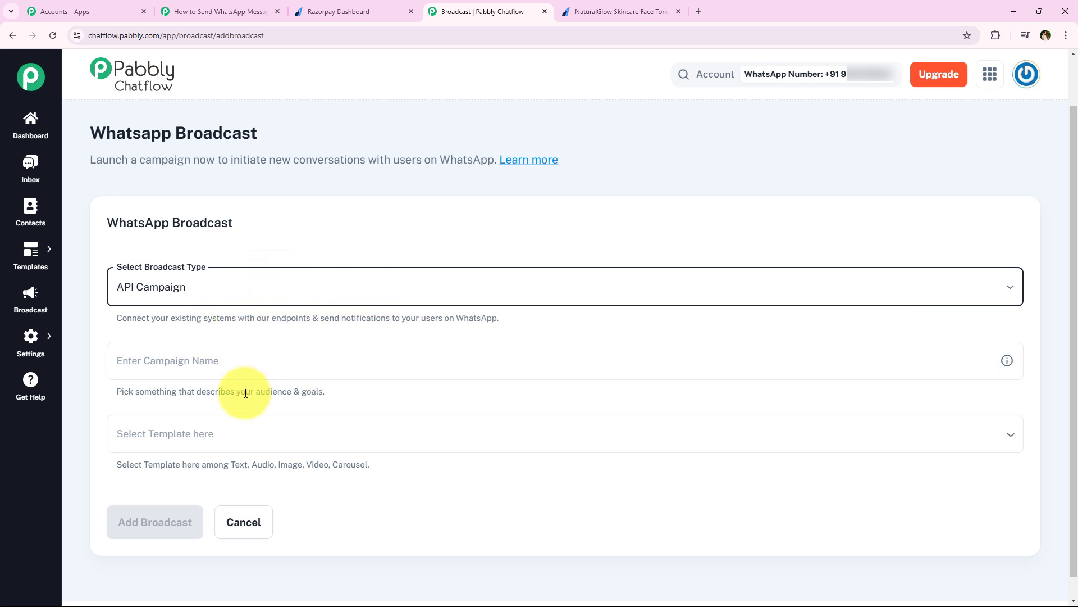
{"action": "left_click", "coordinate": [260, 368]}
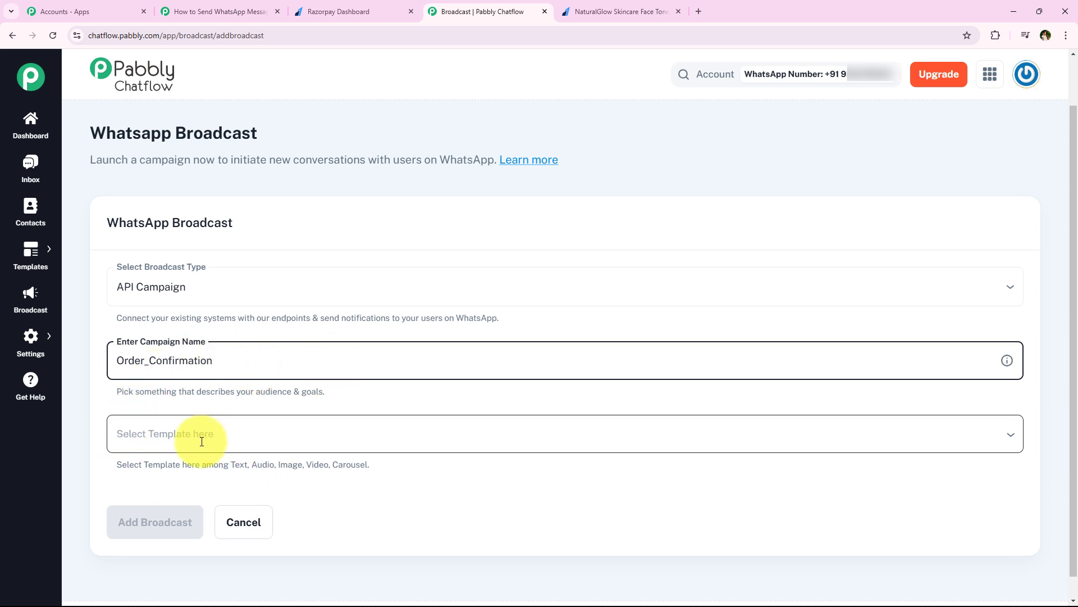
{"action": "scroll", "coordinate": [201, 441], "scroll_direction": "down", "scroll_amount": 1}
{"action": "left_click", "coordinate": [186, 419]}
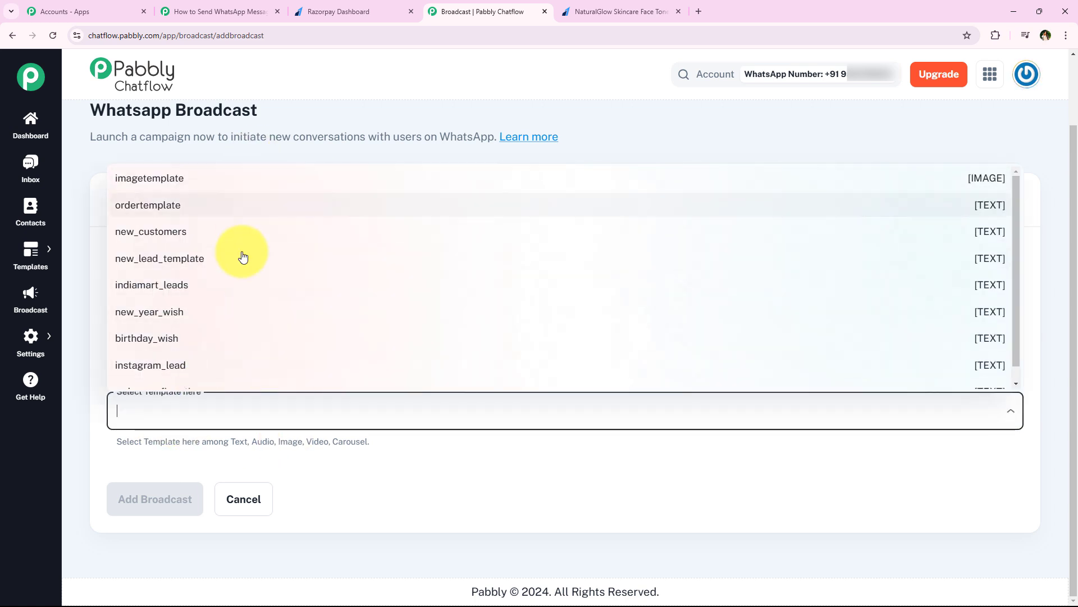
{"action": "scroll", "coordinate": [279, 276], "scroll_direction": "down", "scroll_amount": 1}
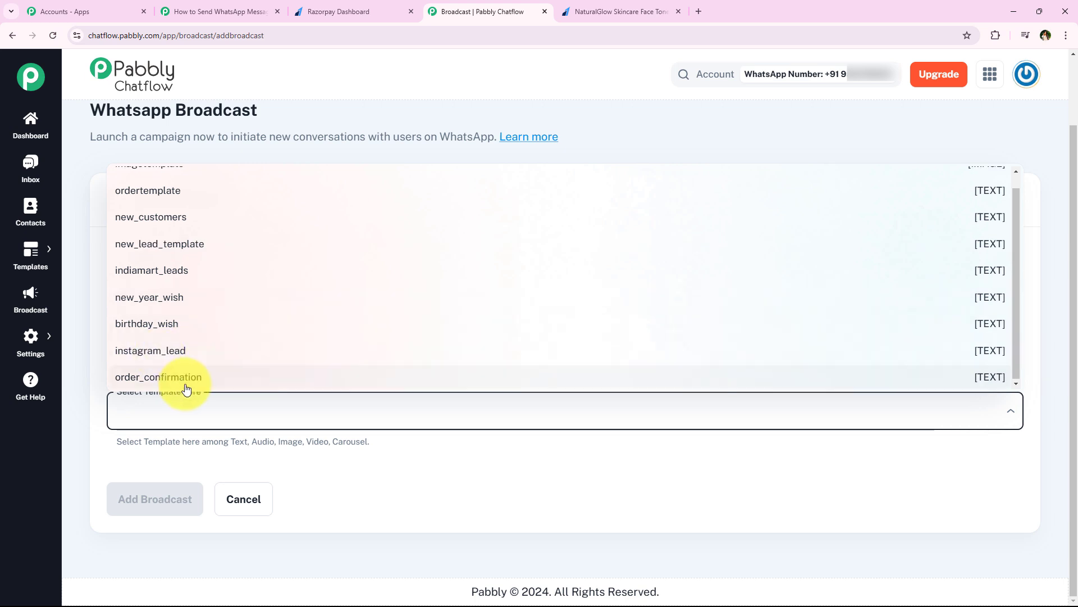
{"action": "left_click", "coordinate": [938, 381]}
{"action": "left_click", "coordinate": [408, 334]}
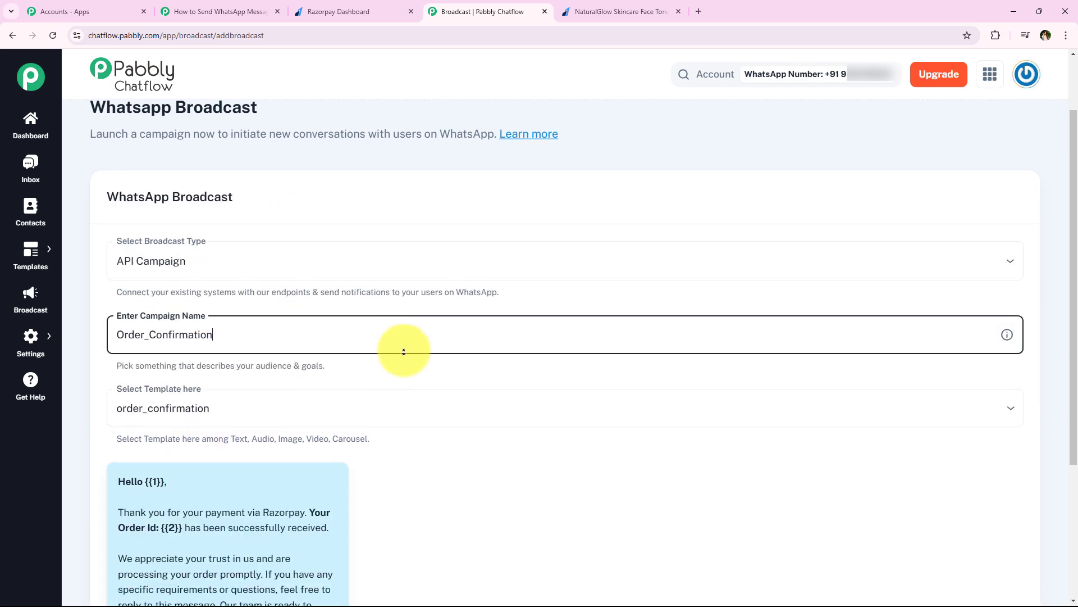
{"action": "scroll", "coordinate": [402, 360], "scroll_direction": "down", "scroll_amount": 2}
{"action": "scroll", "coordinate": [402, 370], "scroll_direction": "down", "scroll_amount": 2}
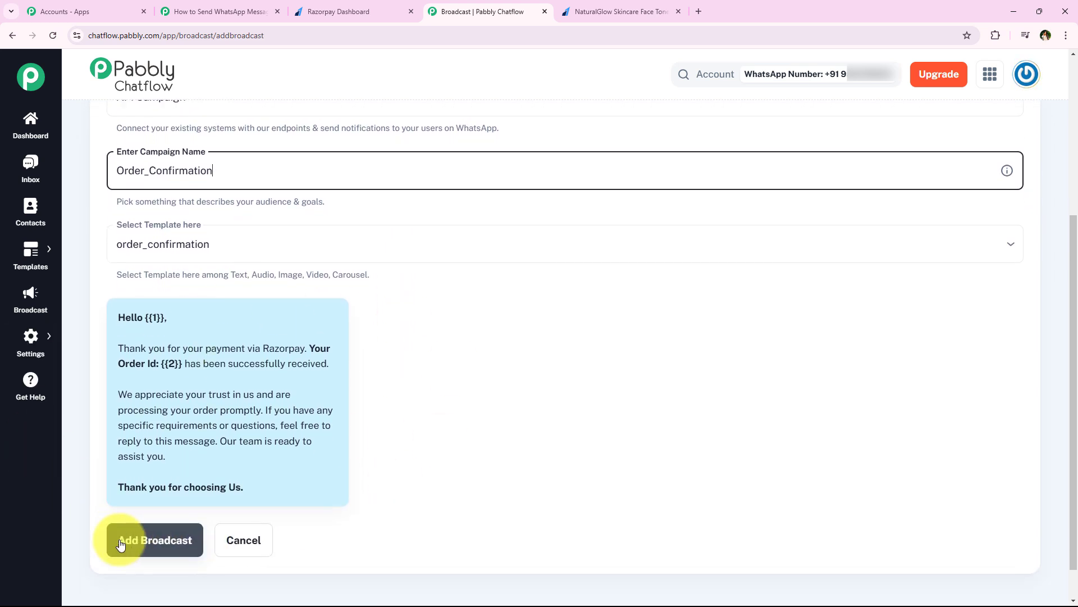
{"action": "left_click", "coordinate": [177, 544]}
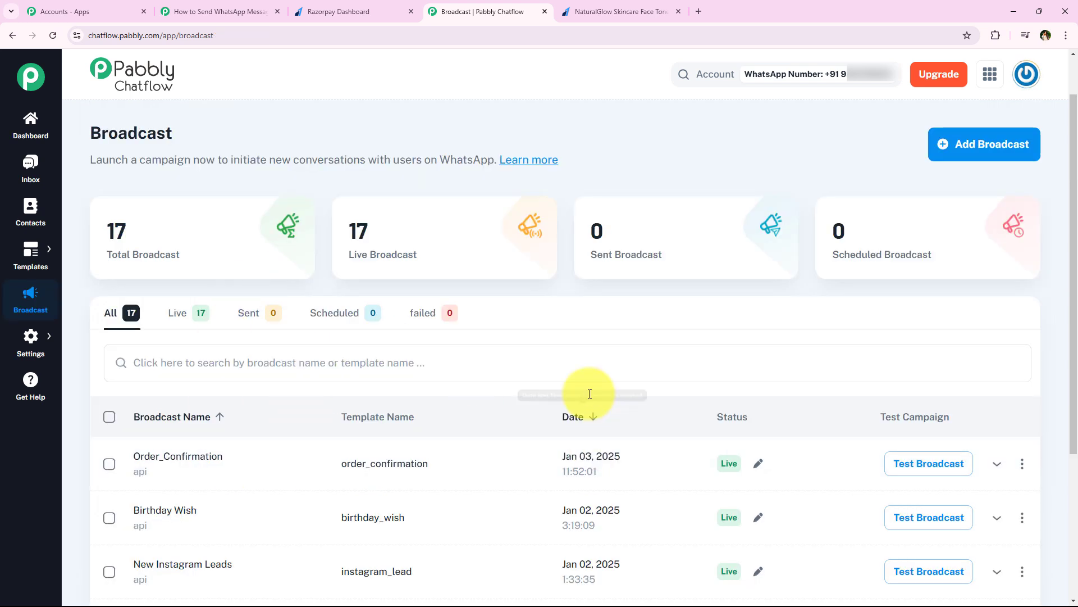
Open Test Broadcast for Order_Confirmation and copy its entire JSON payload.
{"action": "scroll", "coordinate": [584, 392], "scroll_direction": "down", "scroll_amount": 3}
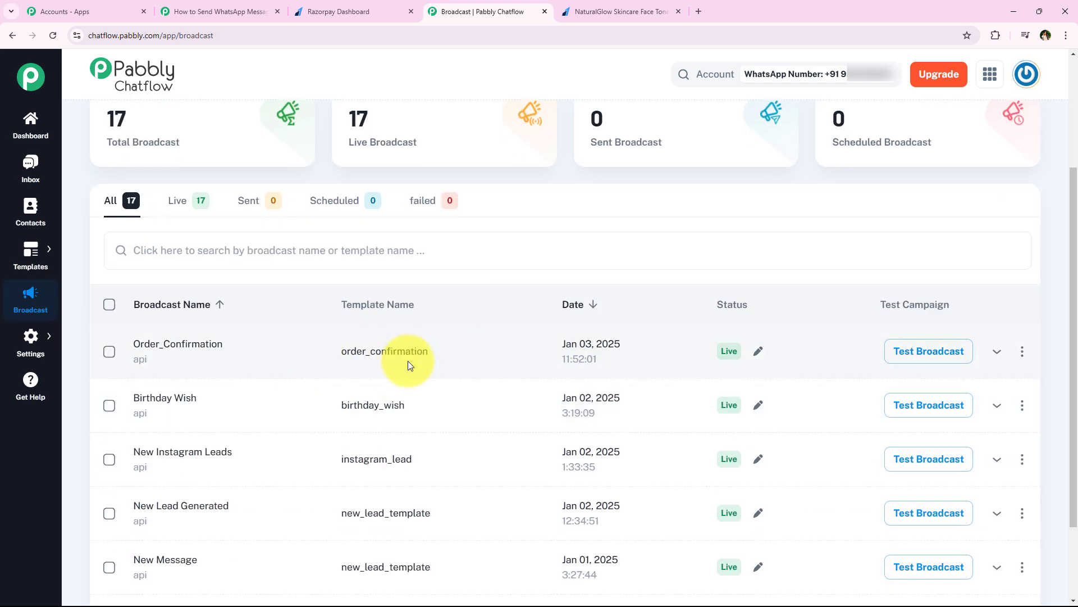
{"action": "scroll", "coordinate": [408, 363], "scroll_direction": "down", "scroll_amount": 1}
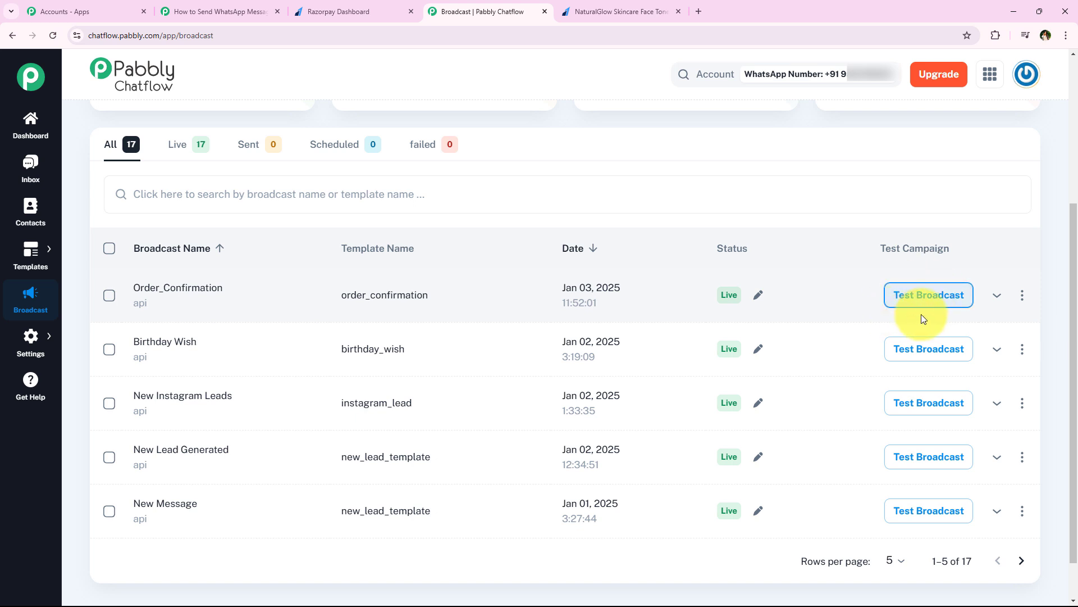
{"action": "left_click", "coordinate": [950, 305]}
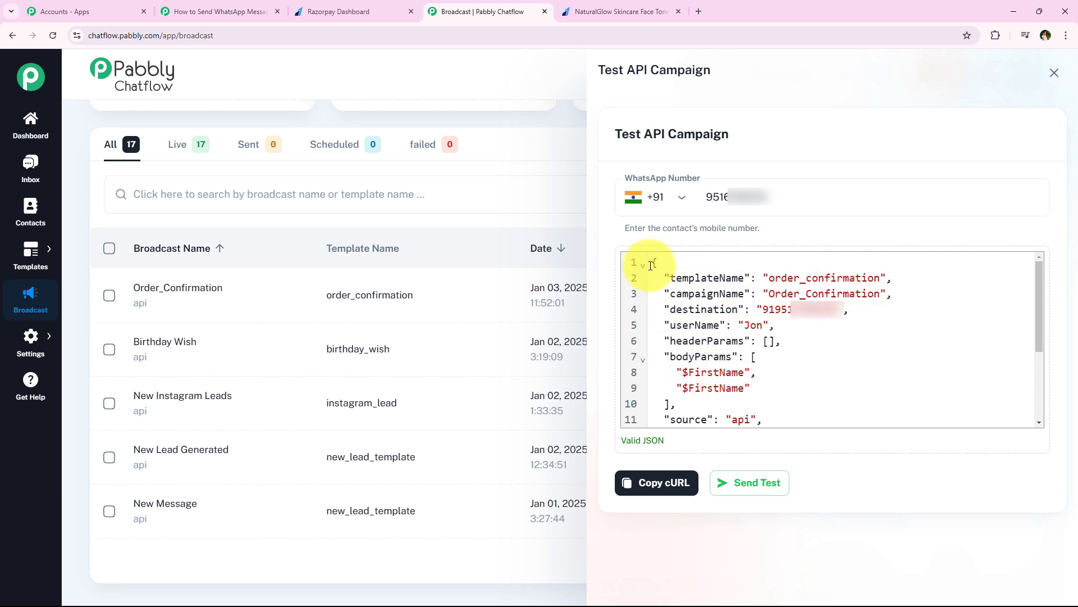
{"action": "left_click_drag", "start_coordinate": [650, 265], "coordinate": [756, 420]}
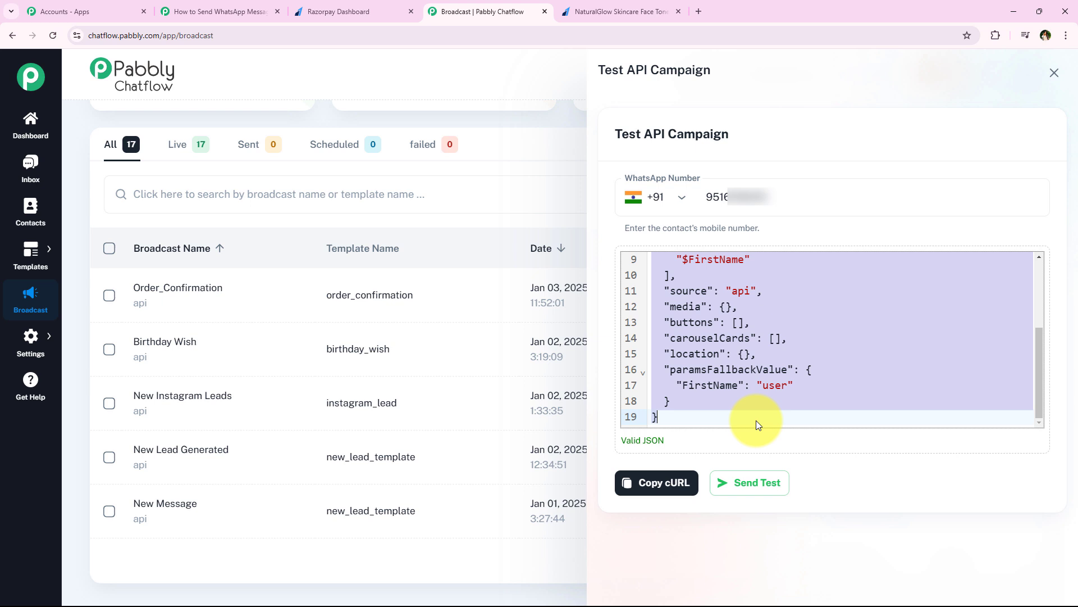
{"action": "right_click", "coordinate": [733, 365]}
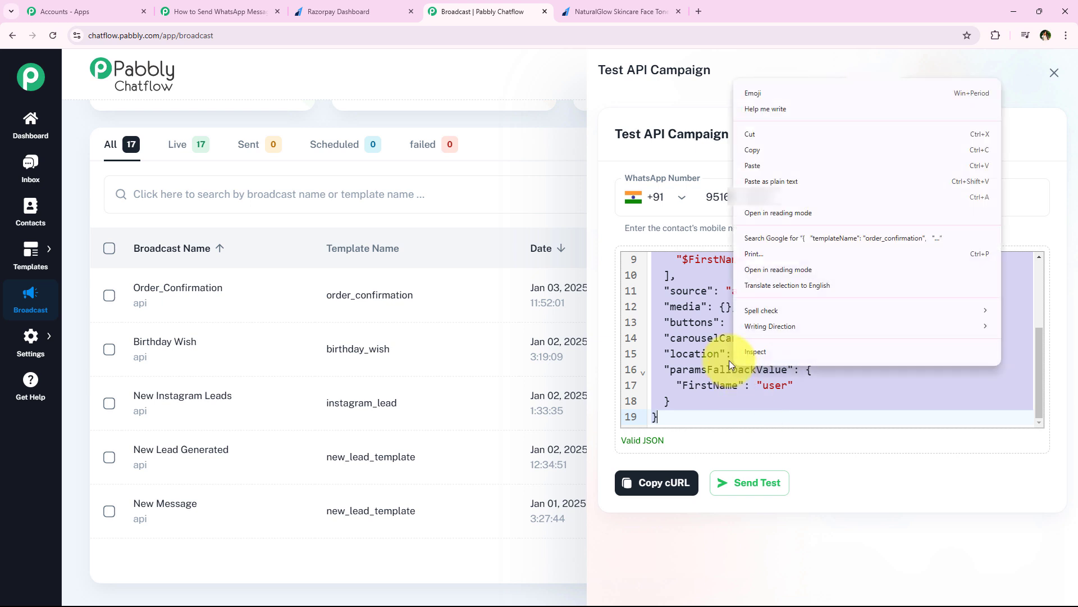
{"action": "left_click", "coordinate": [764, 157]}
Paste the Order_Confirmation JSON into the Body and delete the sample destination phone number.
{"action": "left_click", "coordinate": [239, 11]}
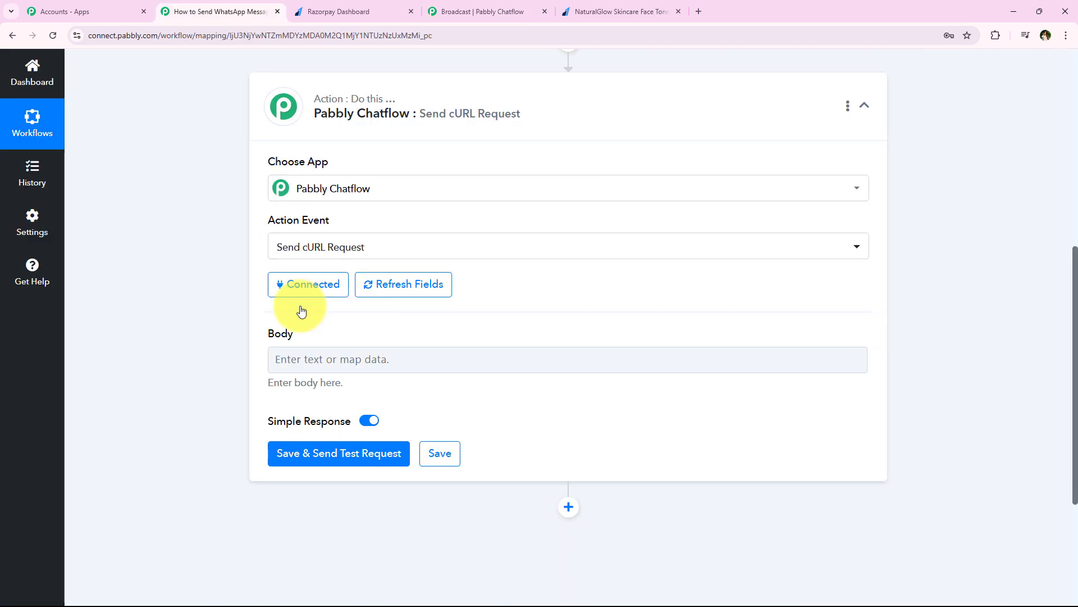
{"action": "right_click", "coordinate": [309, 365]}
{"action": "left_click", "coordinate": [369, 260]}
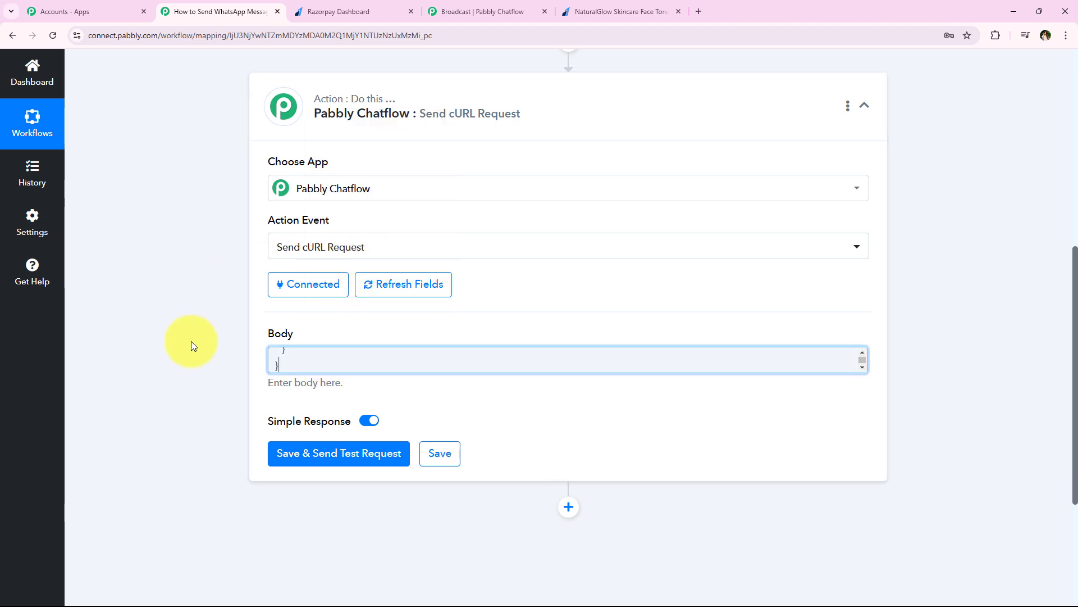
{"action": "left_click", "coordinate": [754, 366]}
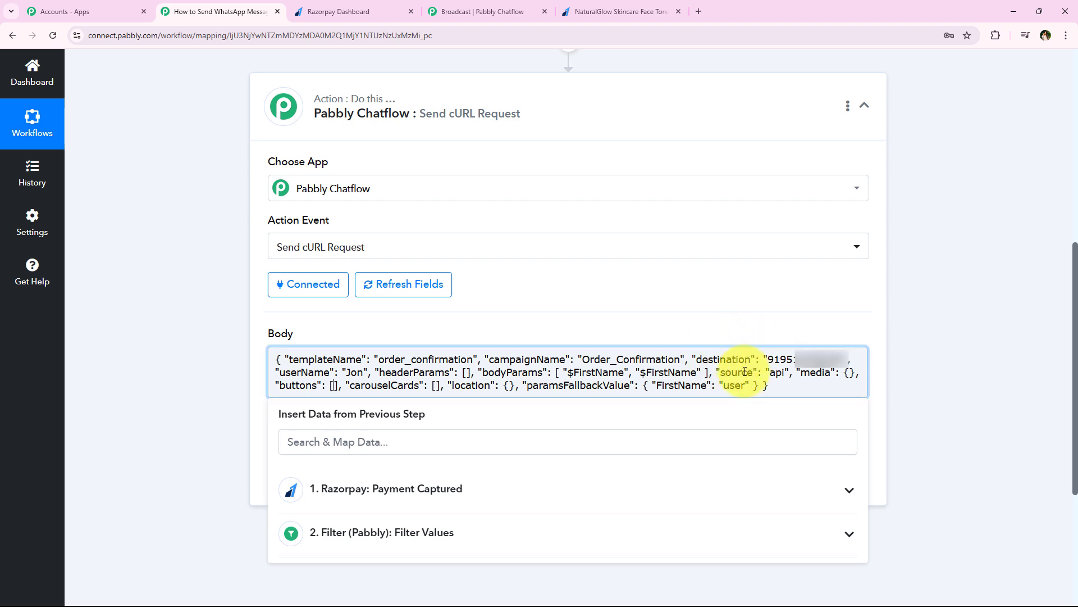
{"action": "left_click_drag", "start_coordinate": [770, 360], "coordinate": [818, 362]}
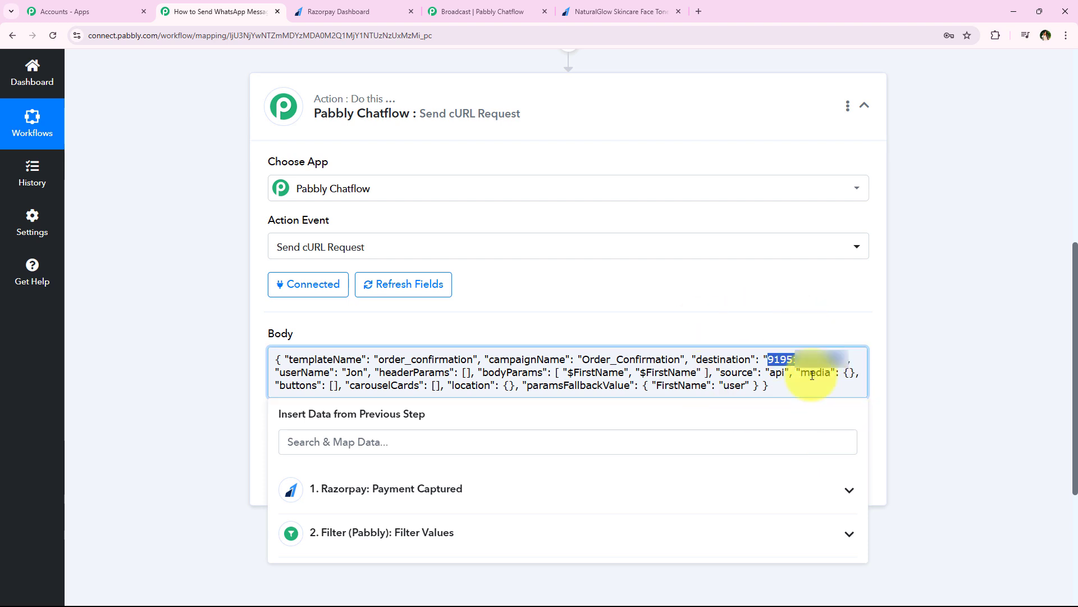
{"action": "key", "text": "BackSpace"}
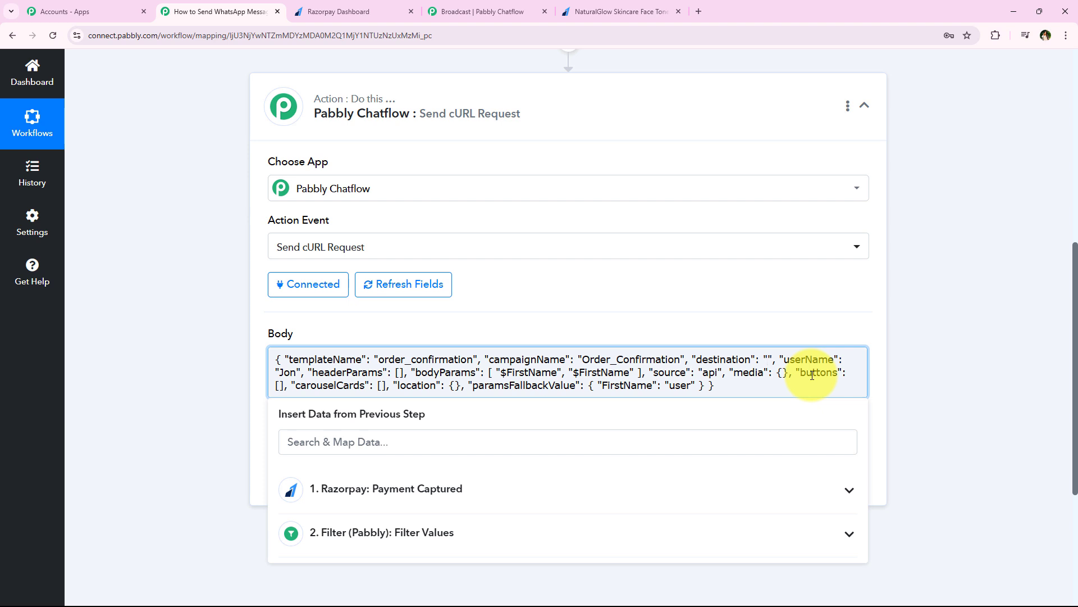
Search 'ph' among the Razorpay payment fields and map Notes Phone into destination.
{"action": "left_click", "coordinate": [441, 487]}
{"action": "left_click", "coordinate": [365, 447]}
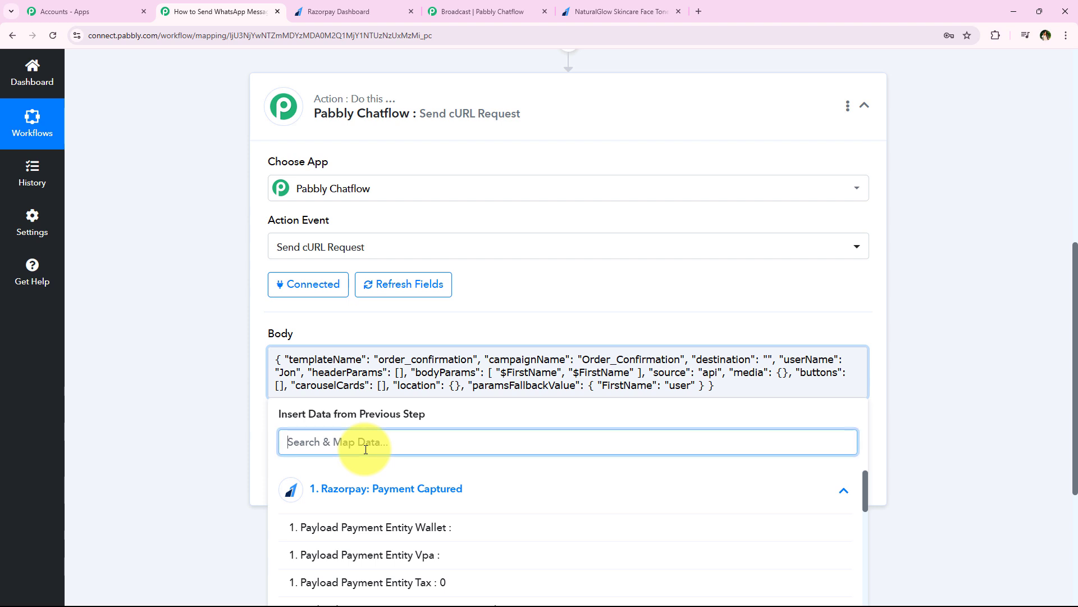
{"action": "type", "text": "ph"}
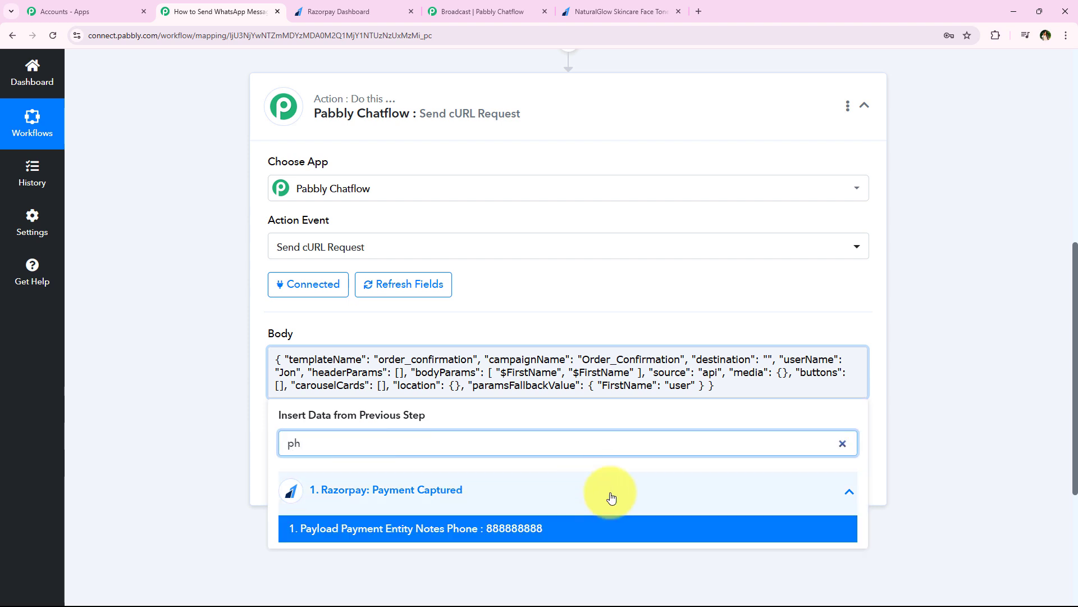
{"action": "left_click", "coordinate": [768, 359]}
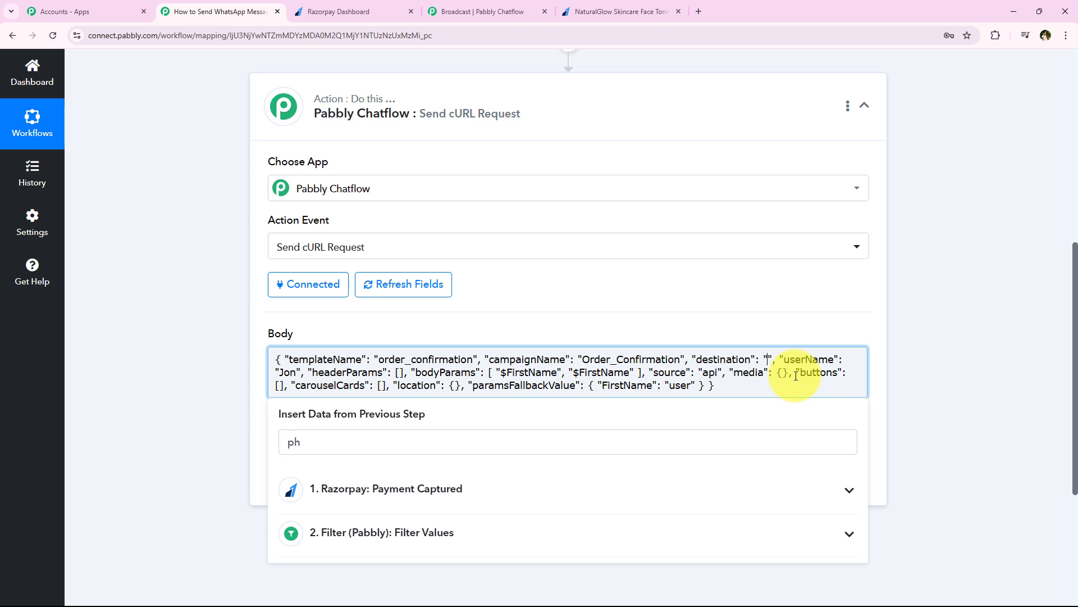
{"action": "triple_click", "coordinate": [377, 442]}
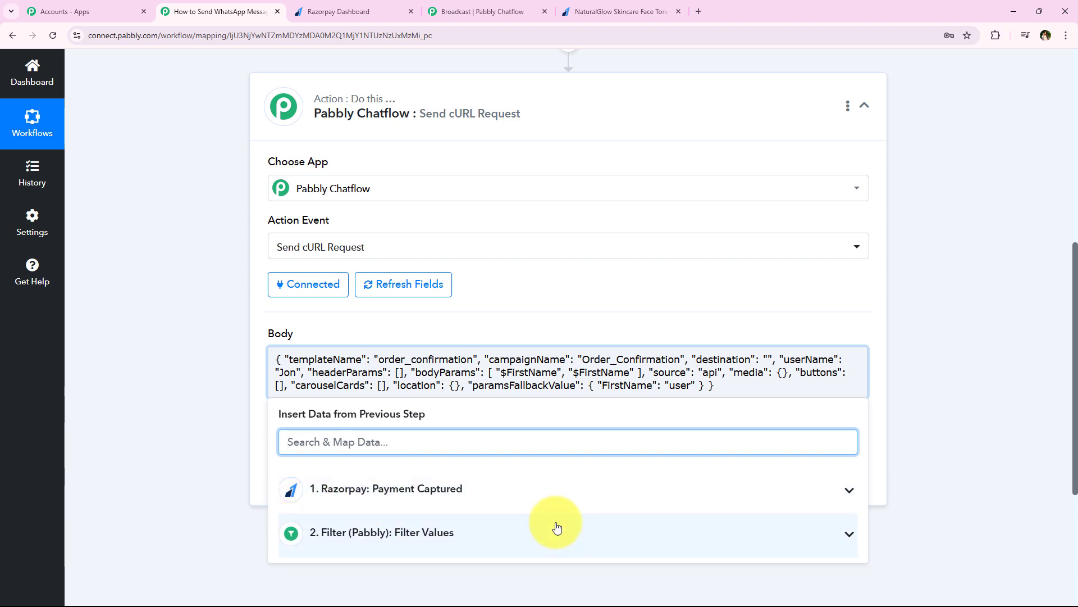
{"action": "left_click", "coordinate": [508, 497]}
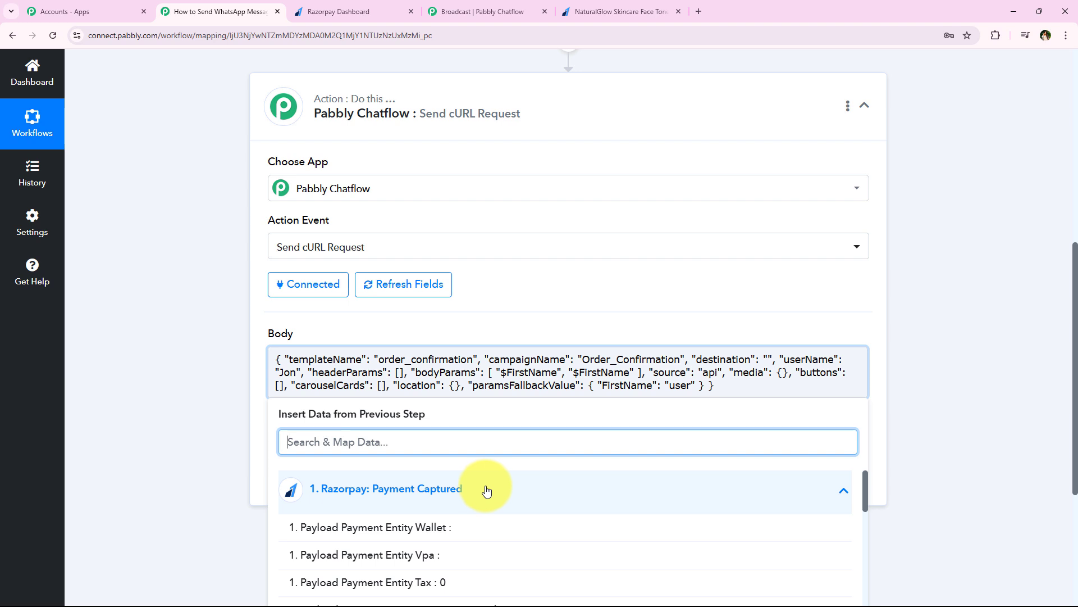
{"action": "left_click", "coordinate": [487, 491]}
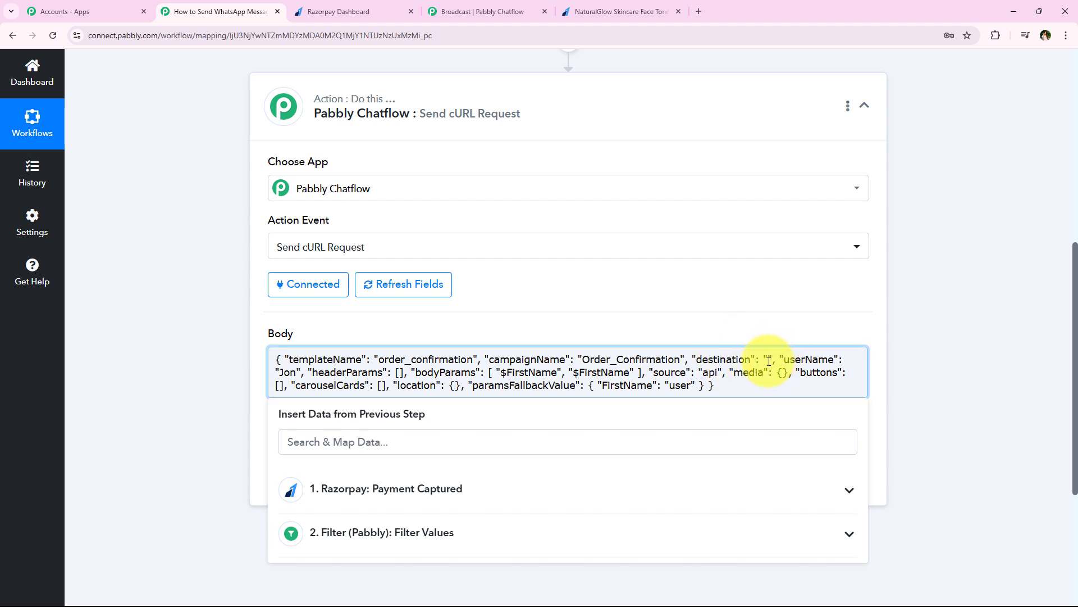
Clear the typed destination number and insert the Razorpay Notes Phone field instead.
{"action": "type", "text": "88888888"}
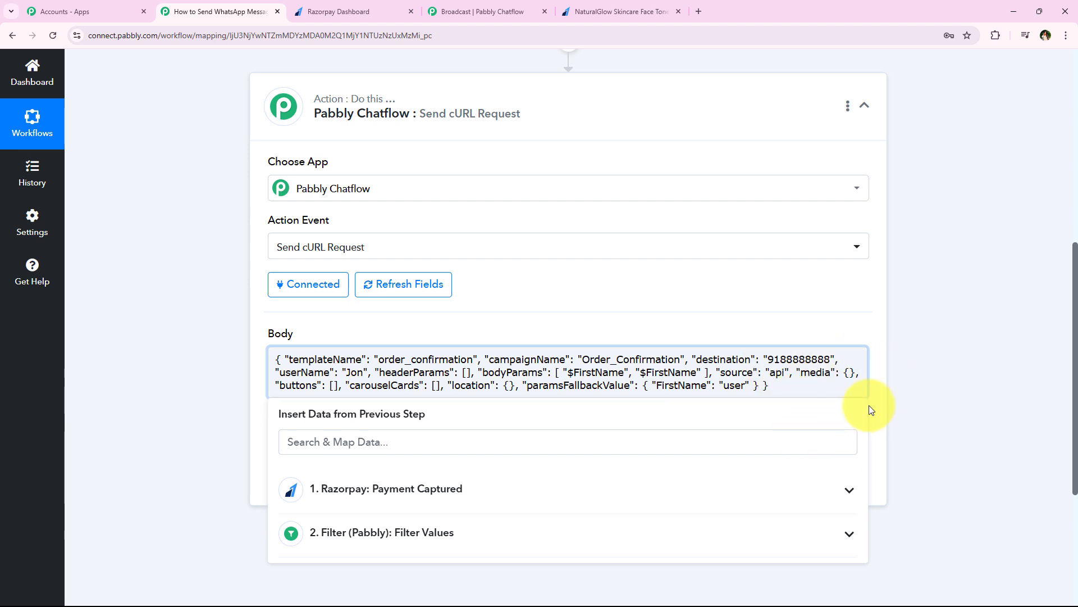
{"action": "double_click", "coordinate": [830, 361]}
{"action": "double_click", "coordinate": [830, 361]}
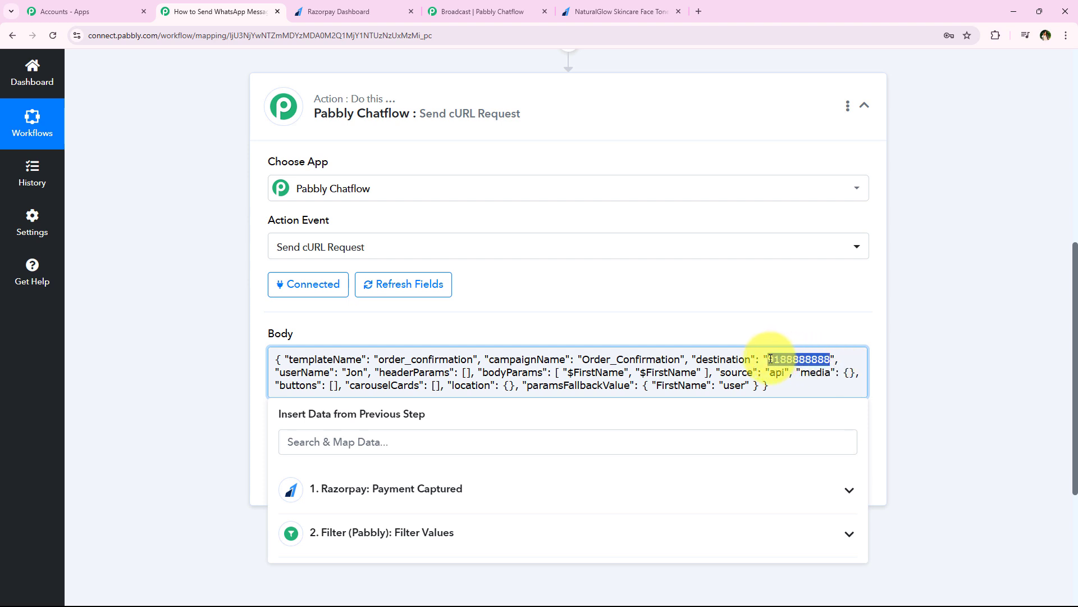
{"action": "key", "text": "BackSpace"}
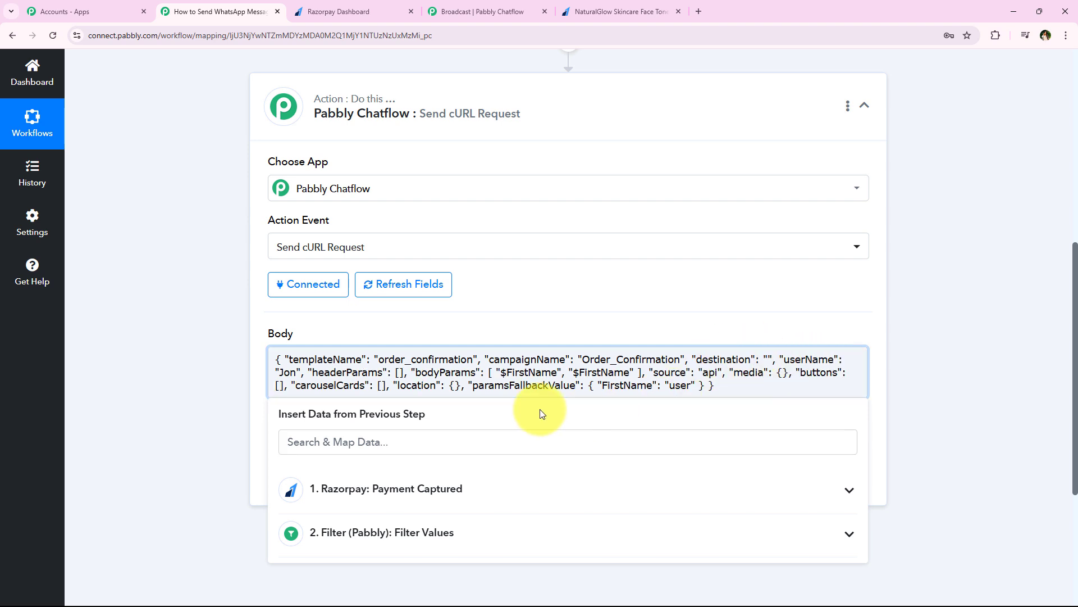
{"action": "left_click", "coordinate": [515, 437]}
{"action": "type", "text": "p"}
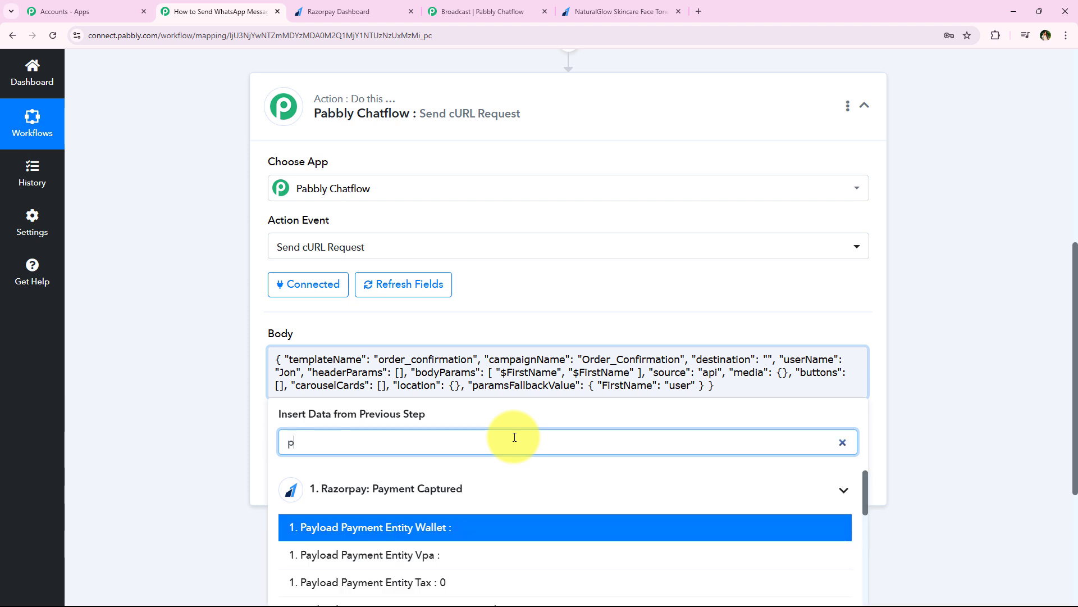
{"action": "type", "text": "h"}
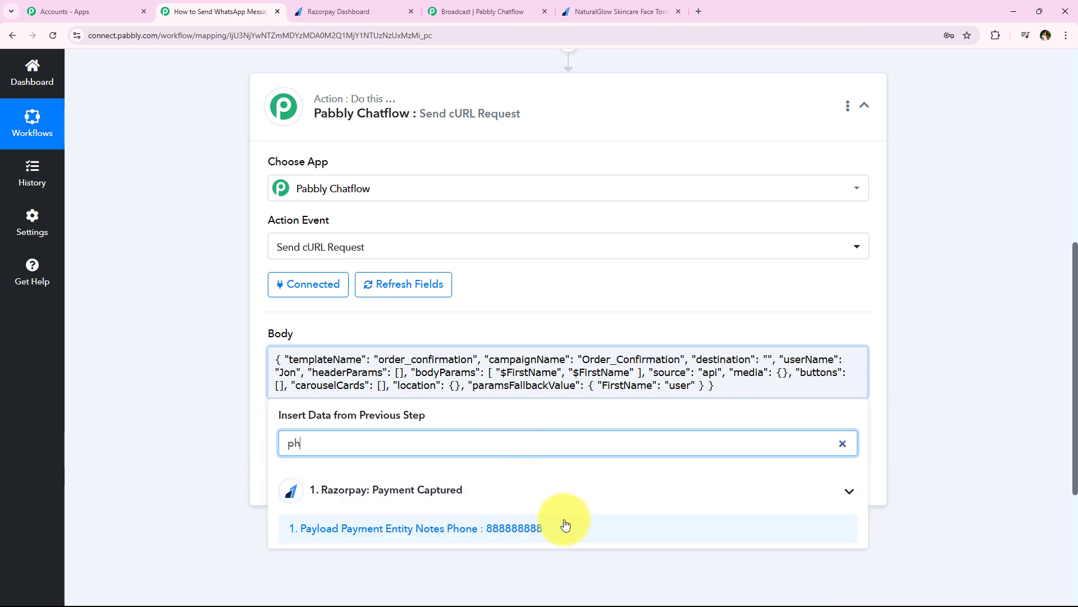
{"action": "left_click", "coordinate": [605, 538]}
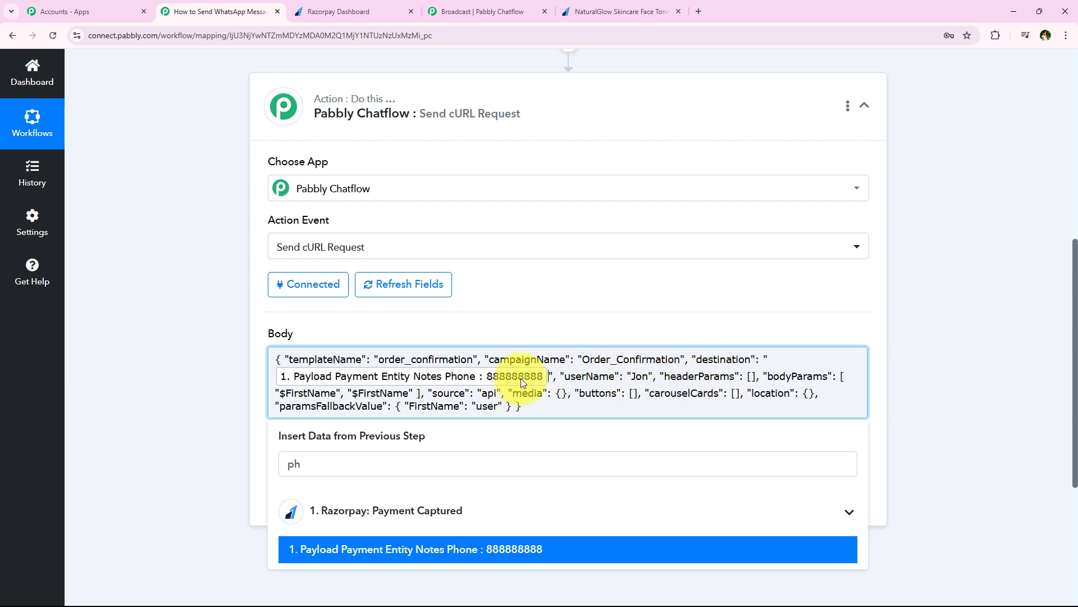
Position the caret just before the phone field in destination for the 91 prefix.
{"action": "left_click", "coordinate": [788, 357]}
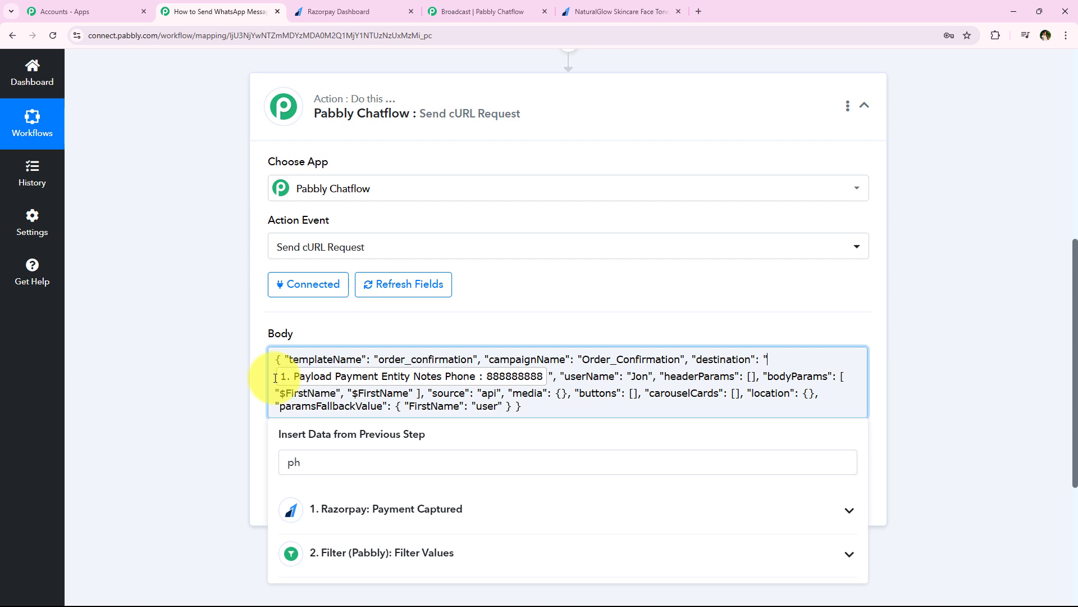
{"action": "left_click", "coordinate": [265, 439]}
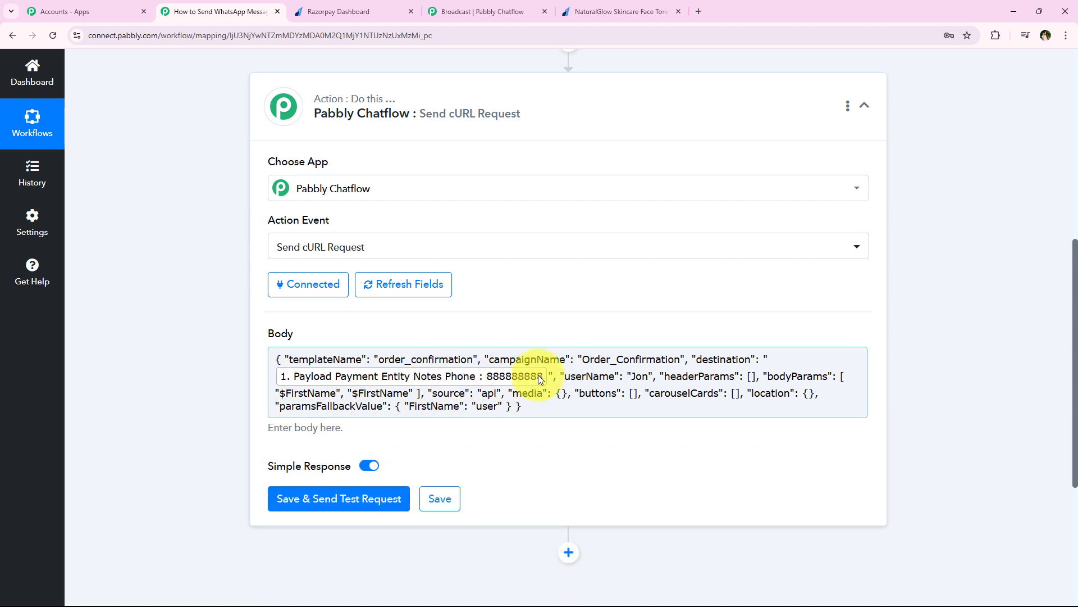
{"action": "left_click", "coordinate": [269, 387]}
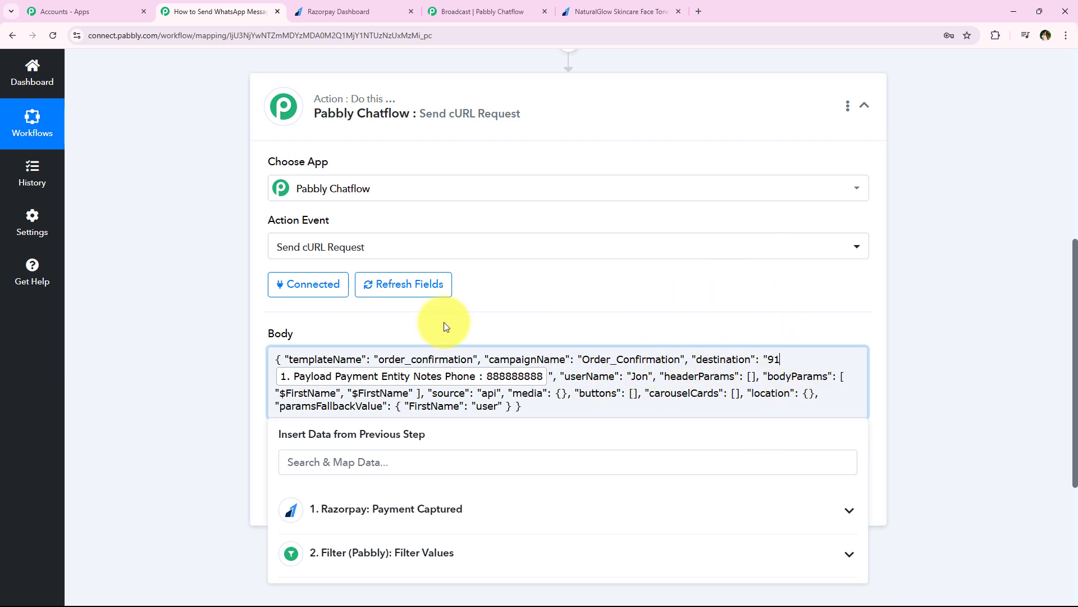
{"action": "left_click", "coordinate": [205, 366]}
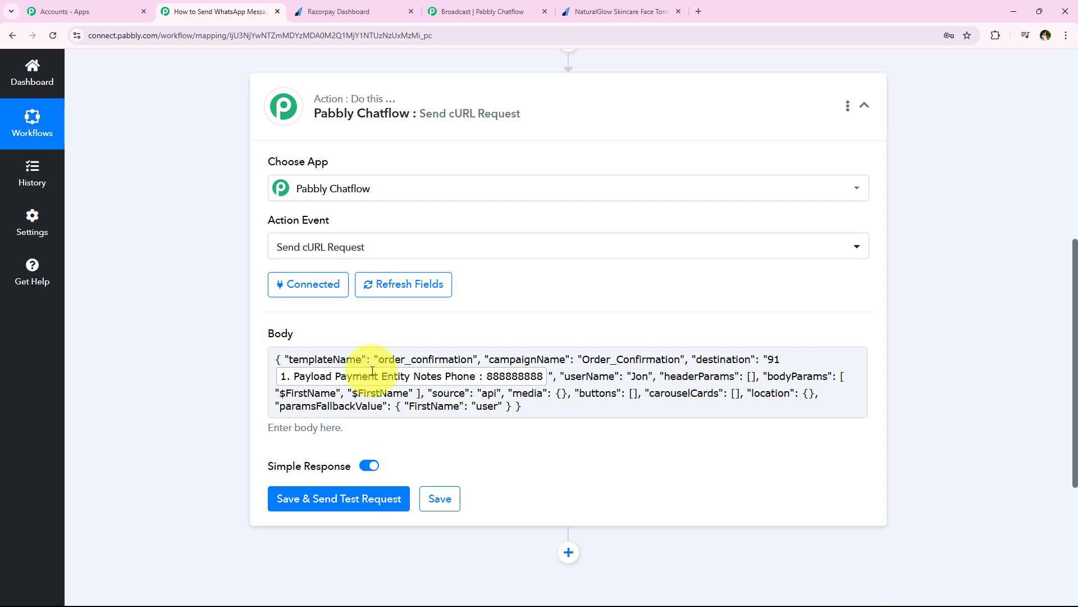
Replace the sample userName 'Jon' with Razorpay Notes First Name and Last Name fields.
{"action": "left_click", "coordinate": [635, 378]}
{"action": "left_click", "coordinate": [646, 378]}
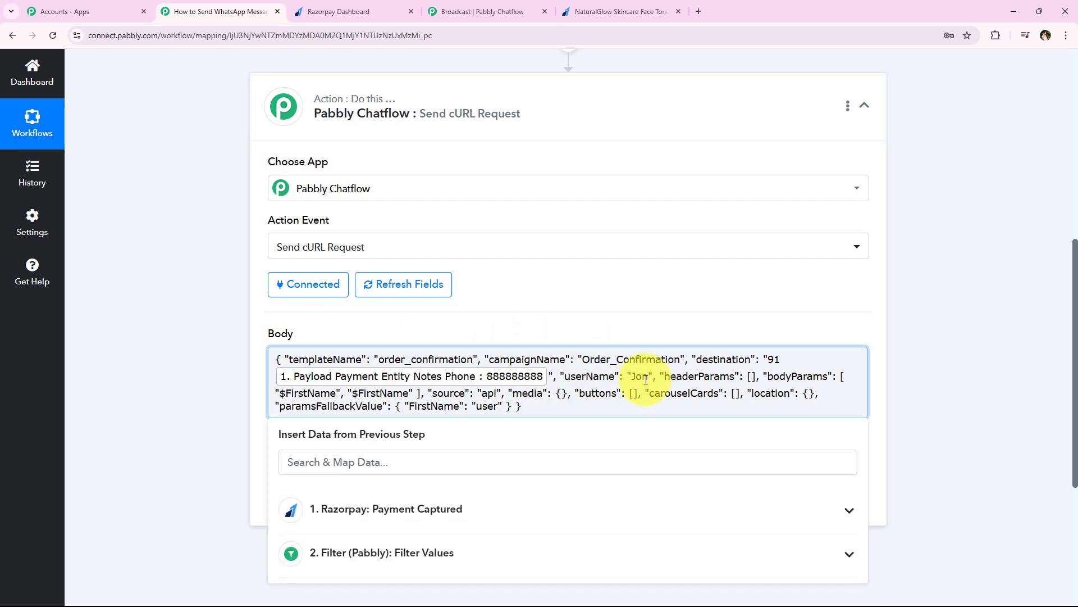
{"action": "left_click_drag", "start_coordinate": [649, 380], "coordinate": [638, 382]}
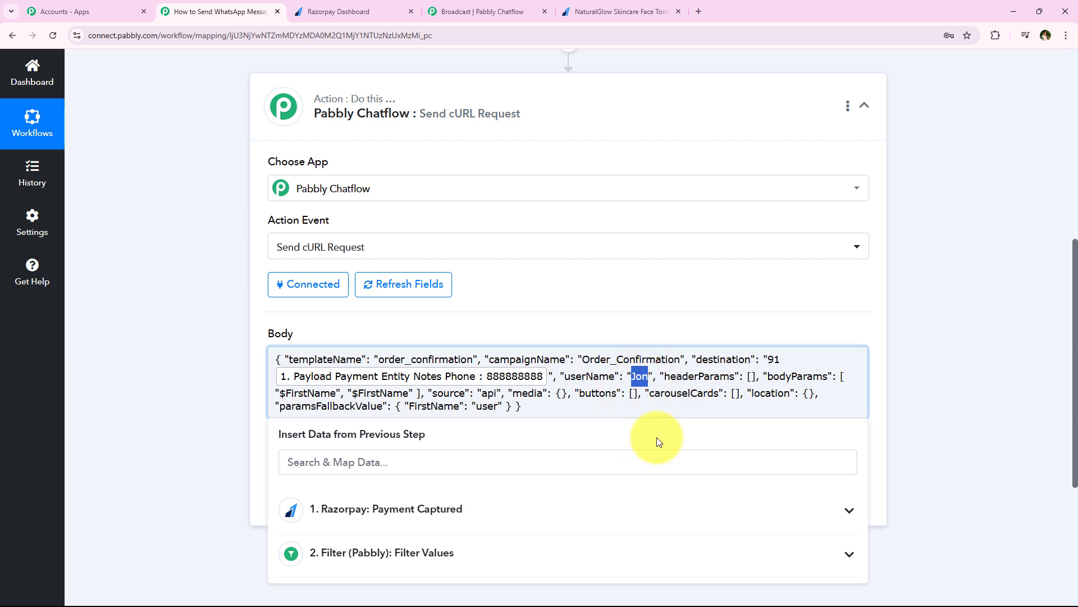
{"action": "left_click", "coordinate": [525, 470]}
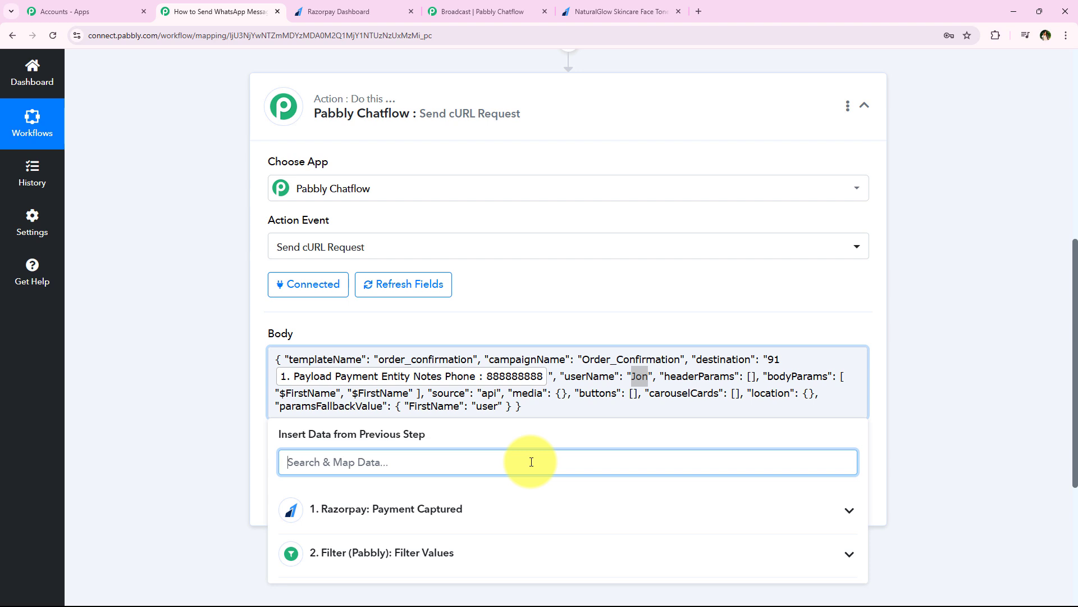
{"action": "type", "text": "name"}
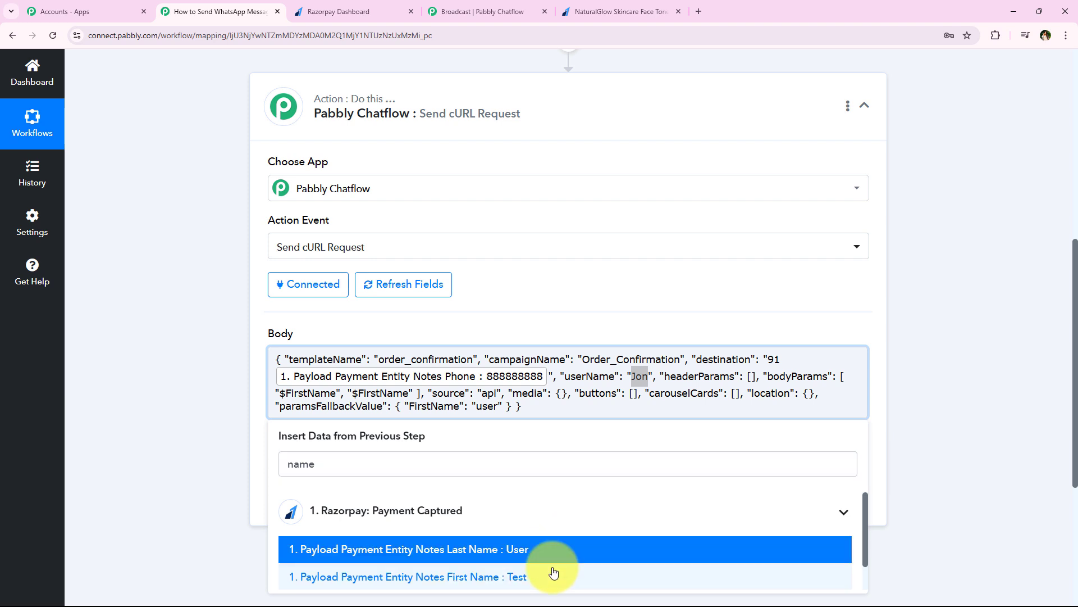
{"action": "left_click", "coordinate": [553, 571]}
{"action": "left_click", "coordinate": [553, 571]}
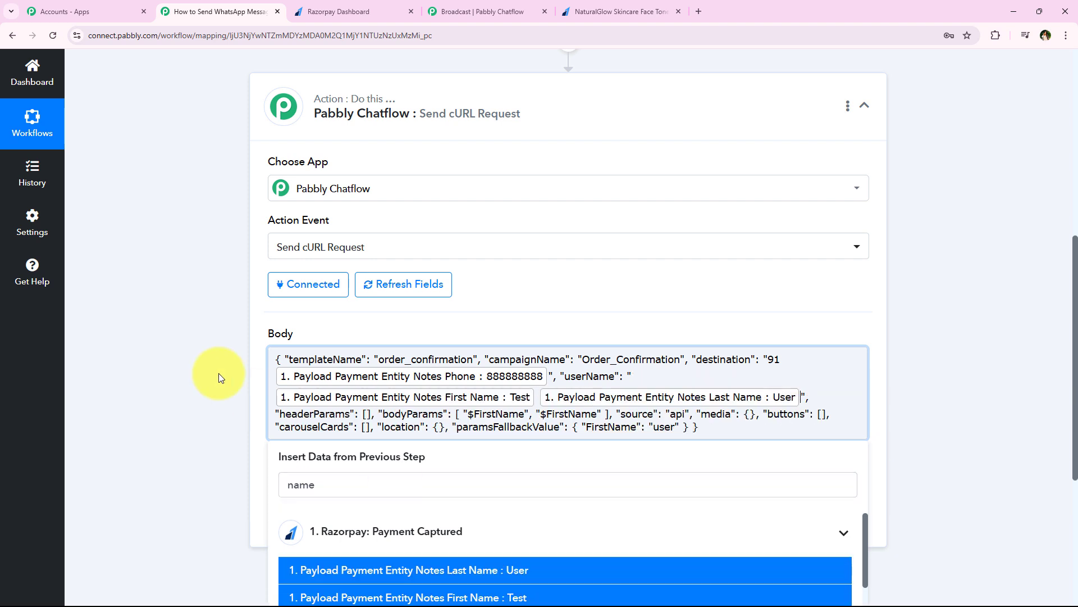
{"action": "left_click", "coordinate": [221, 409]}
{"action": "scroll", "coordinate": [231, 373], "scroll_direction": "down", "scroll_amount": 1}
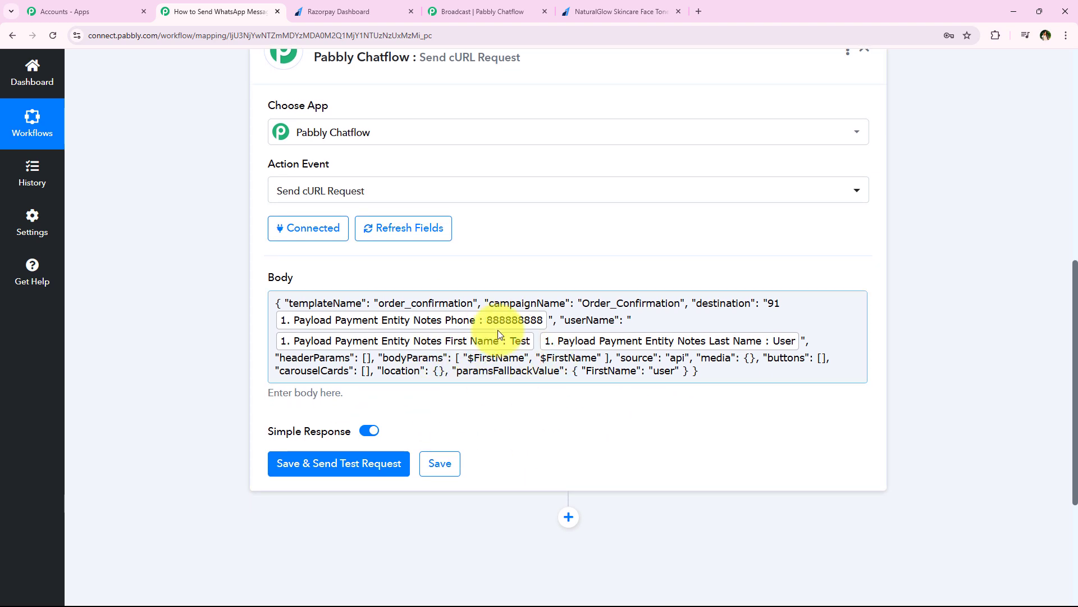
Preview Chatflow's order_confirmation template to check its {{1}} and {{2}} placeholders, then return.
{"action": "left_click", "coordinate": [477, 12]}
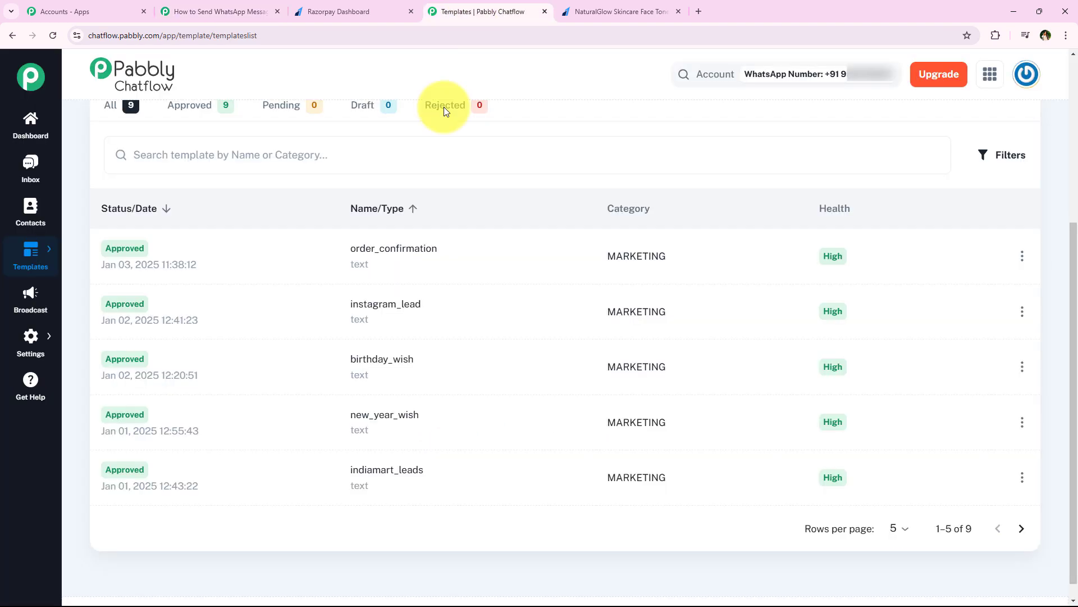
{"action": "left_click", "coordinate": [394, 249]}
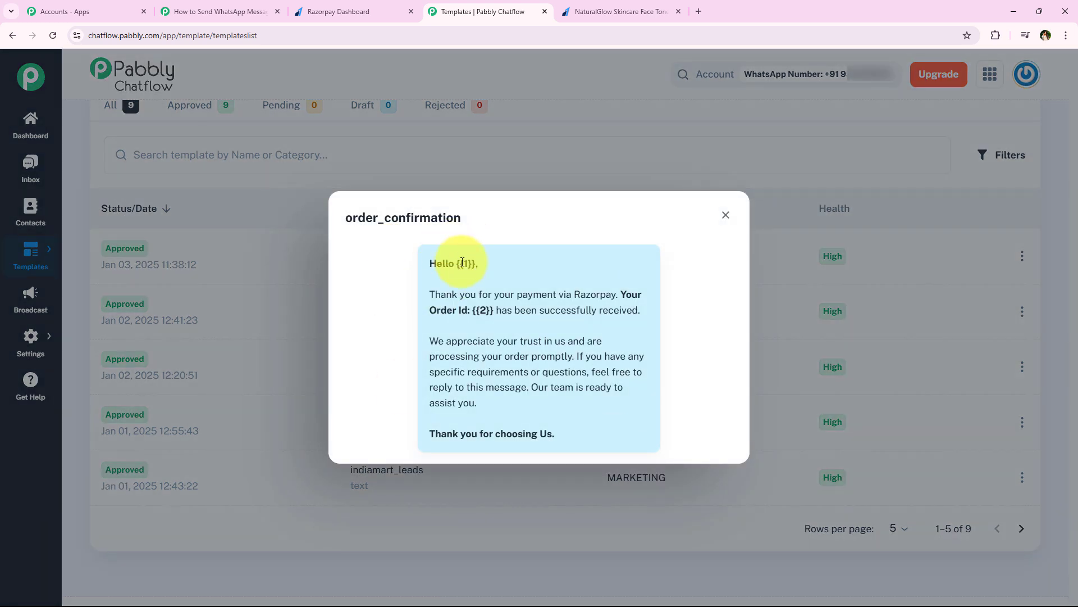
{"action": "left_click_drag", "start_coordinate": [456, 263], "coordinate": [480, 263]}
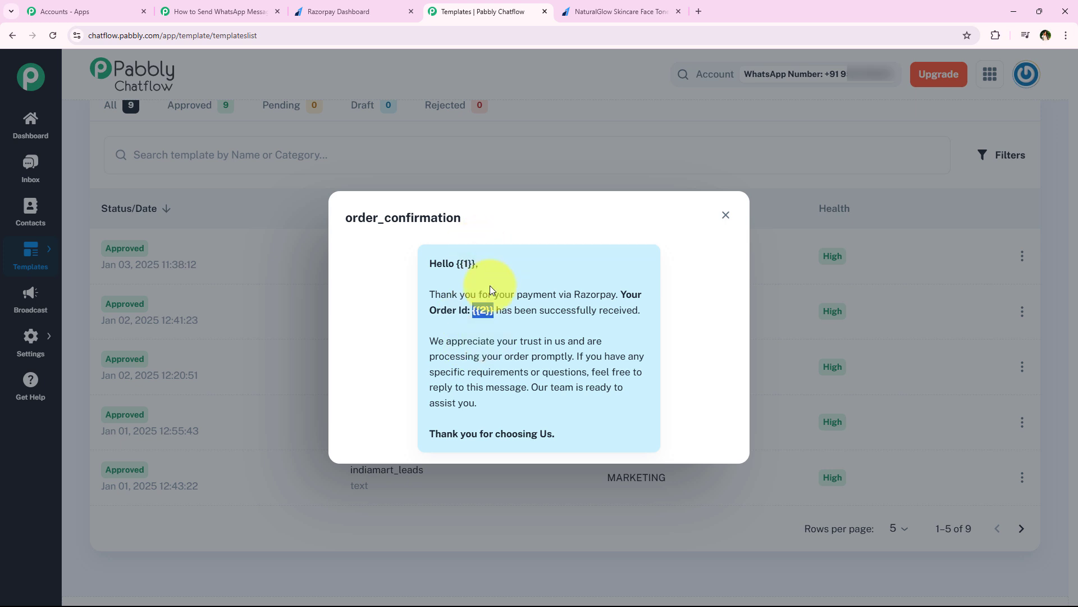
{"action": "left_click", "coordinate": [236, 11]}
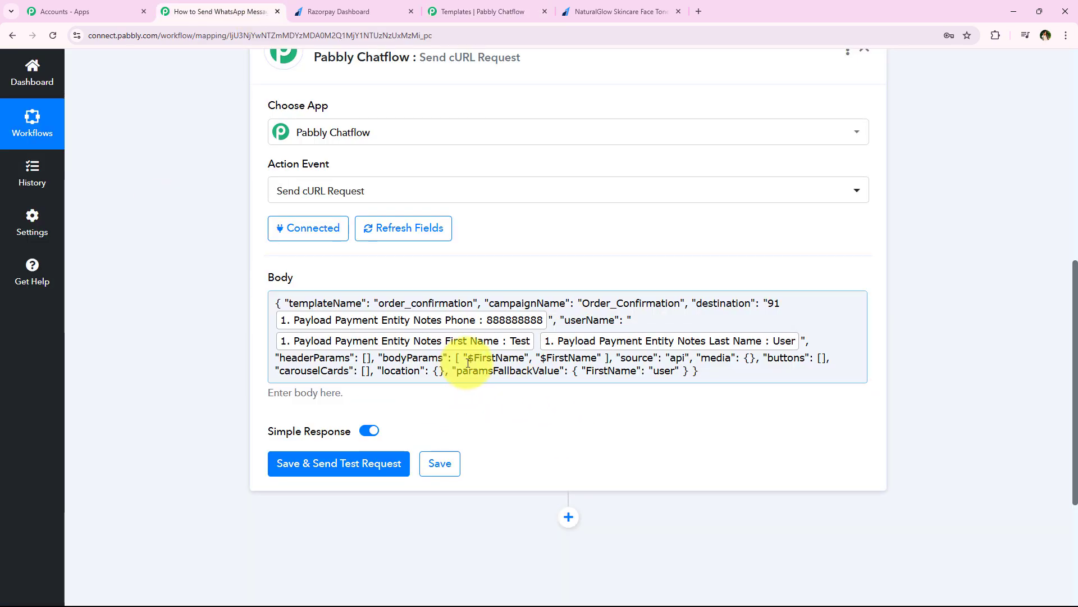
Replace the first $FirstName in bodyParams with Razorpay First Name and Last Name fields.
{"action": "left_click_drag", "start_coordinate": [468, 362], "coordinate": [523, 360]}
{"action": "key", "text": "BackSpace"}
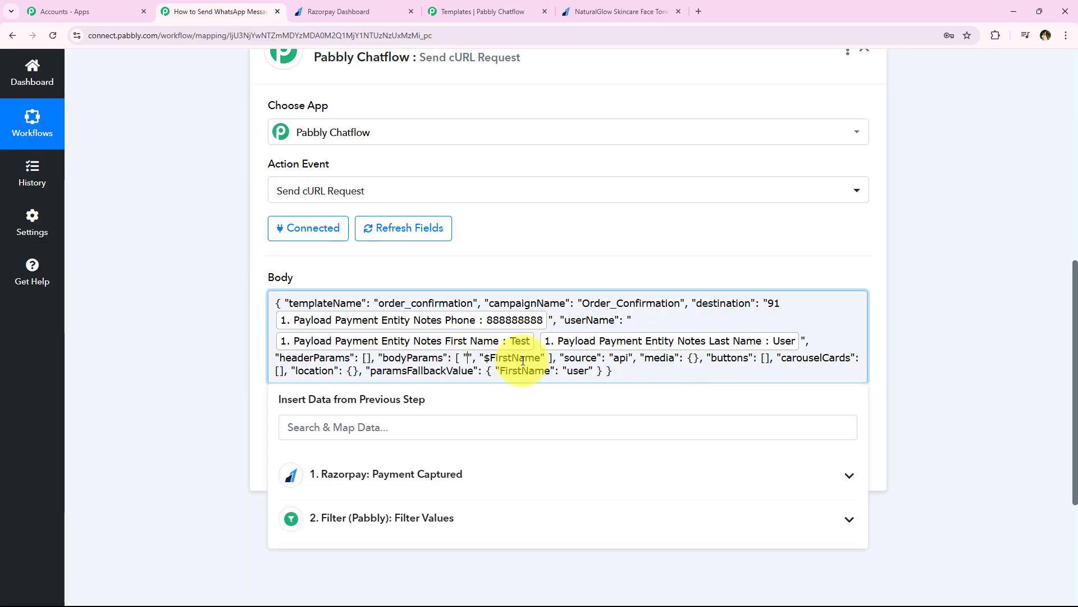
{"action": "left_click", "coordinate": [444, 429]}
{"action": "type", "text": "nam"}
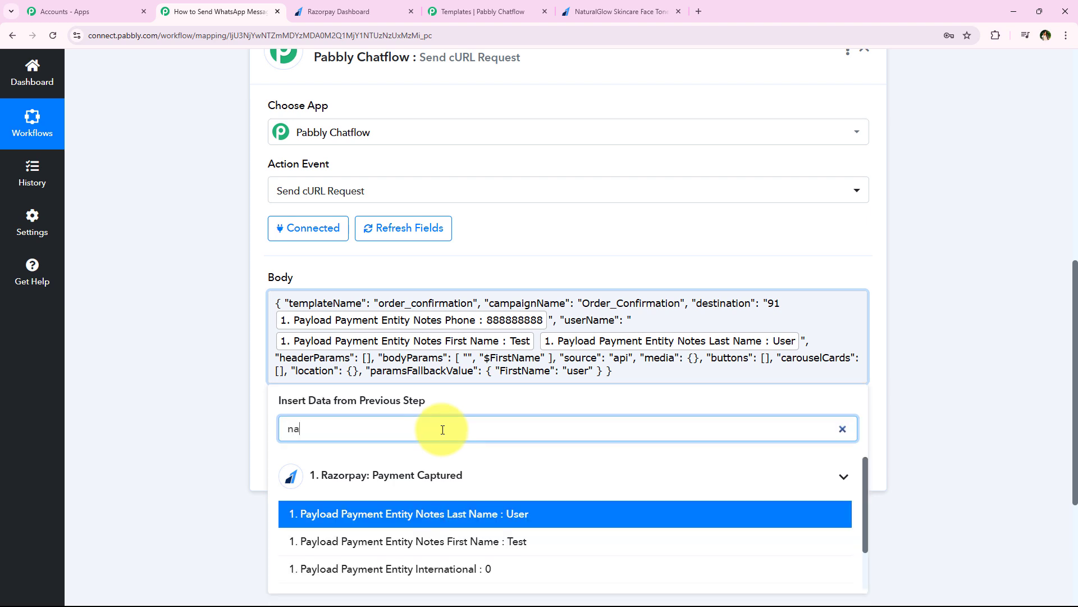
{"action": "left_click", "coordinate": [499, 544]}
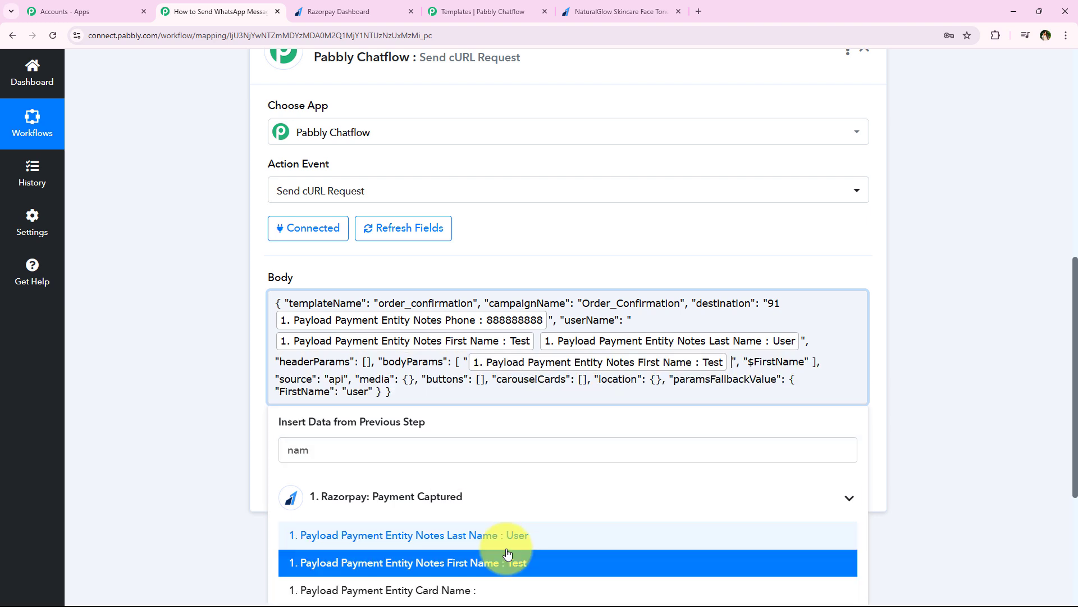
{"action": "left_click", "coordinate": [510, 533]}
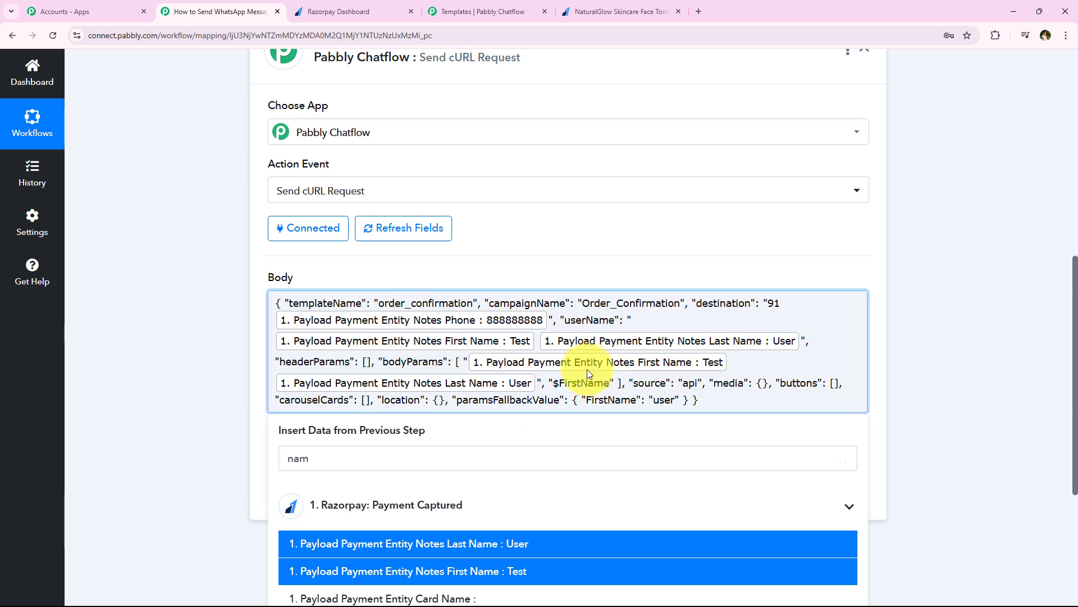
Replace the second $FirstName placeholder with the Razorpay Payload Payment Entity Order Id.
{"action": "left_click_drag", "start_coordinate": [554, 383], "coordinate": [610, 382]}
{"action": "key", "text": "BackSpace"}
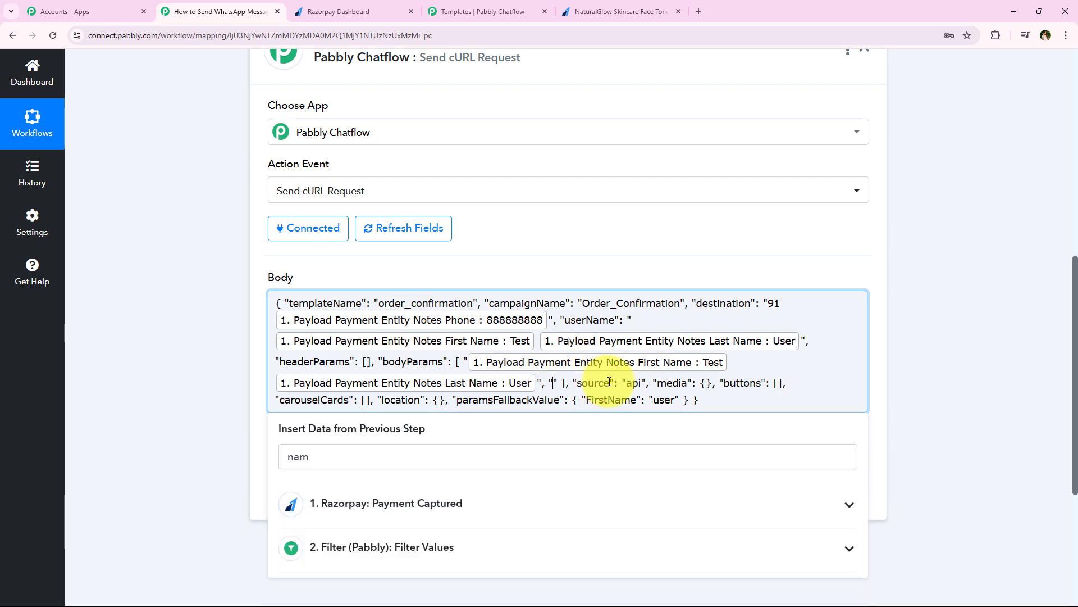
{"action": "left_click", "coordinate": [546, 460]}
{"action": "type", "text": "order"}
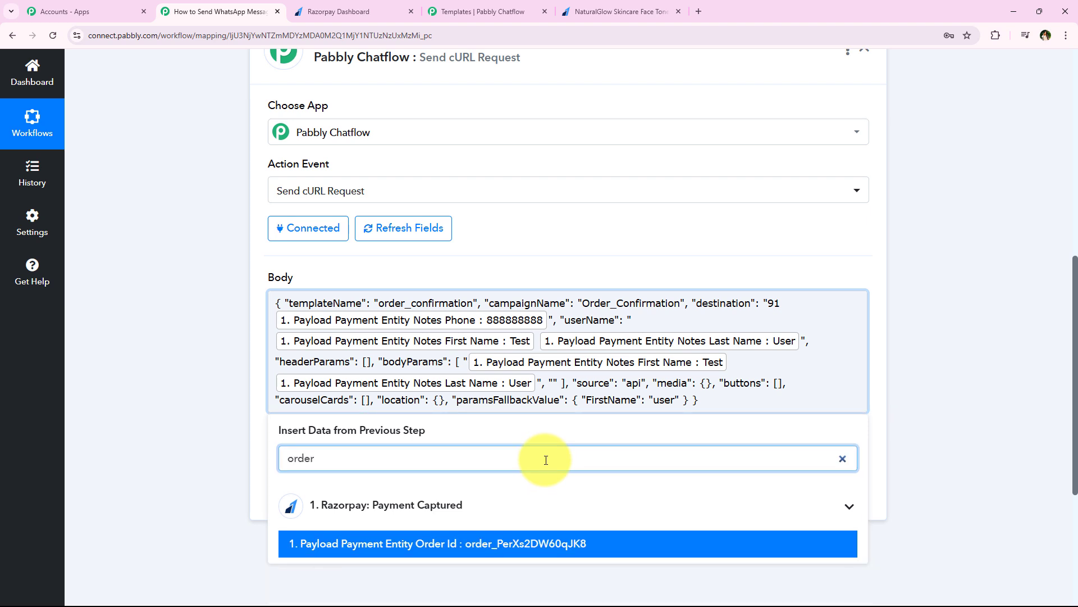
{"action": "left_click", "coordinate": [548, 544]}
Close the data picker and refresh the Send cURL Request step's fields.
{"action": "left_click", "coordinate": [159, 350]}
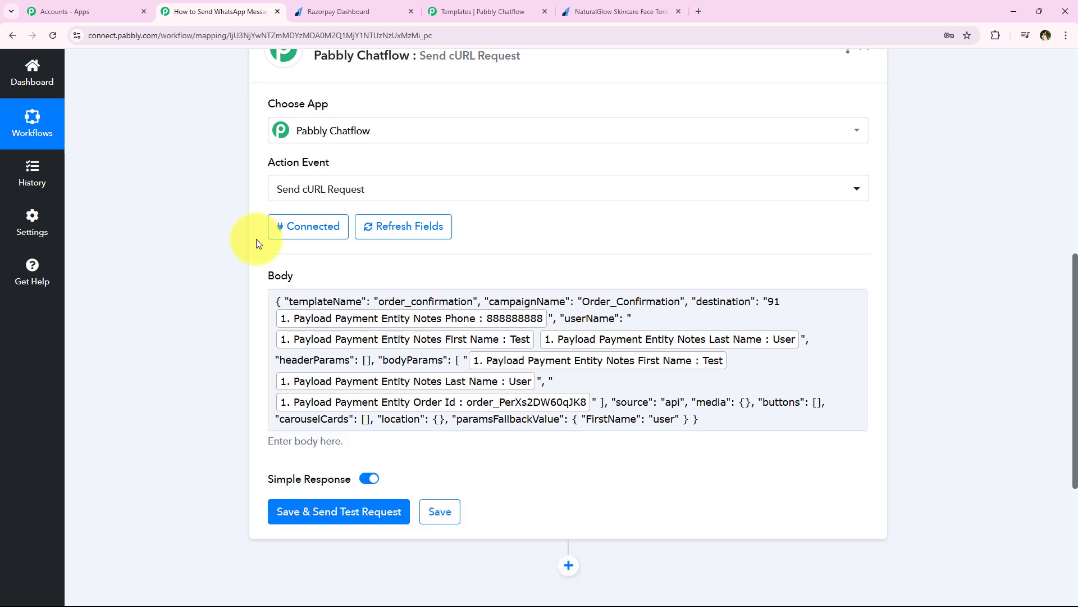
{"action": "left_click", "coordinate": [403, 226]}
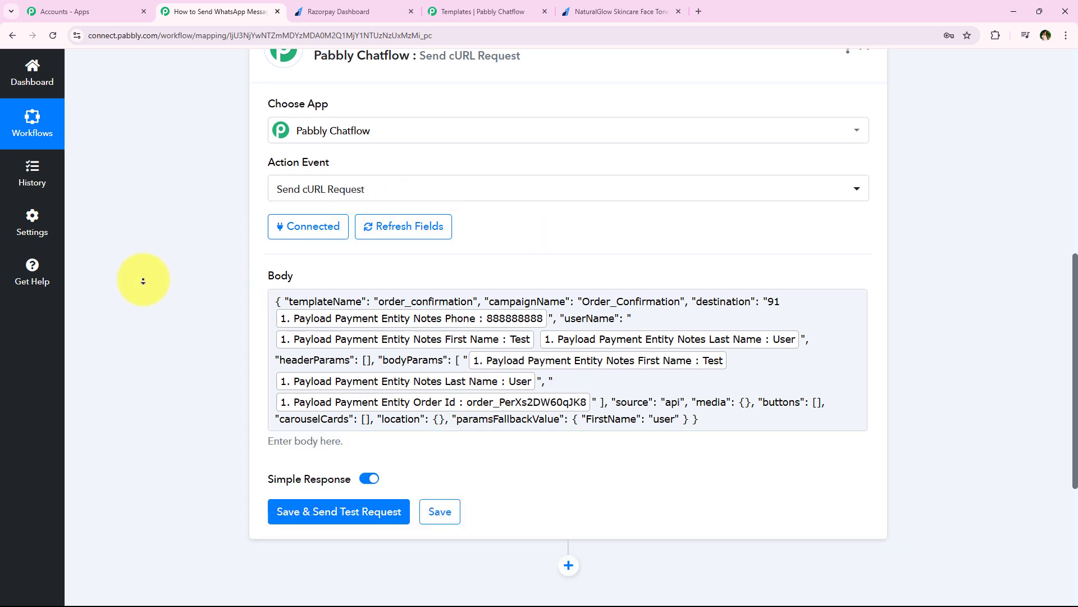
{"action": "scroll", "coordinate": [145, 279], "scroll_direction": "down", "scroll_amount": 1}
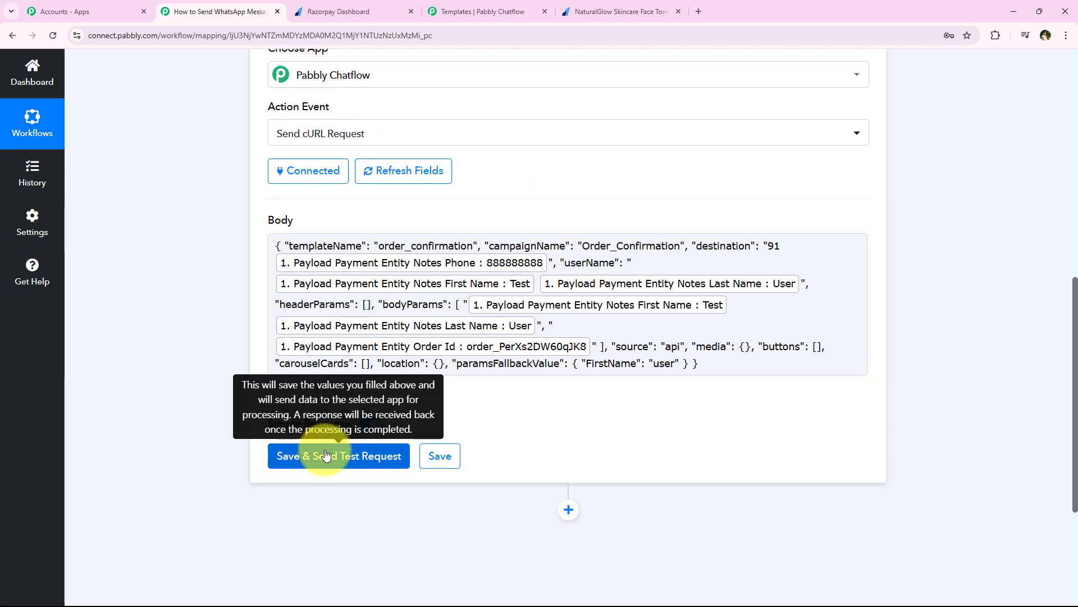
{"action": "scroll", "coordinate": [185, 277], "scroll_direction": "down", "scroll_amount": 2}
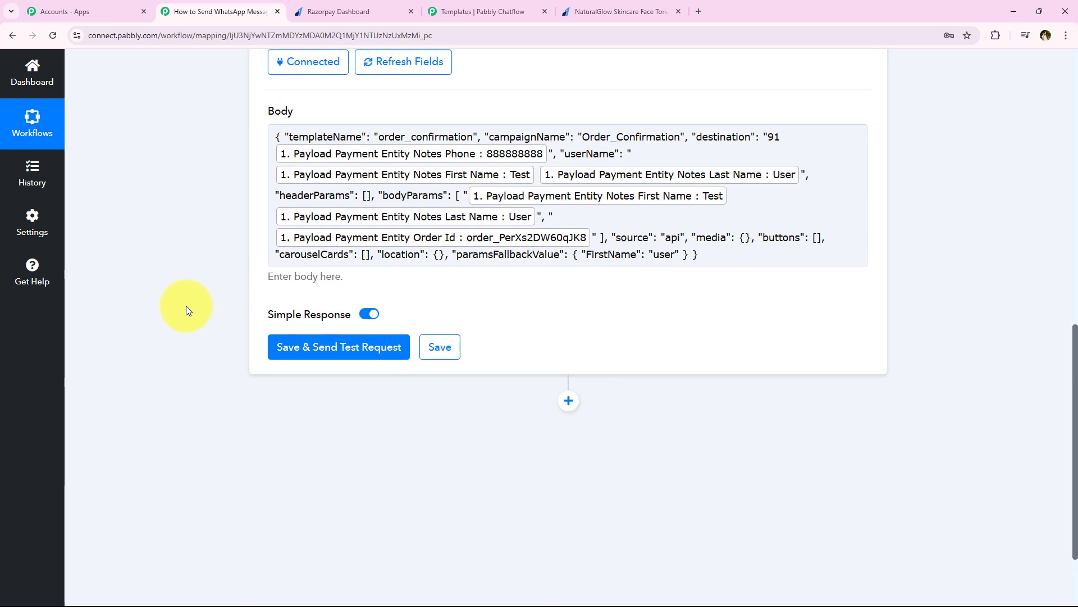
{"action": "scroll", "coordinate": [186, 305], "scroll_direction": "up", "scroll_amount": 1}
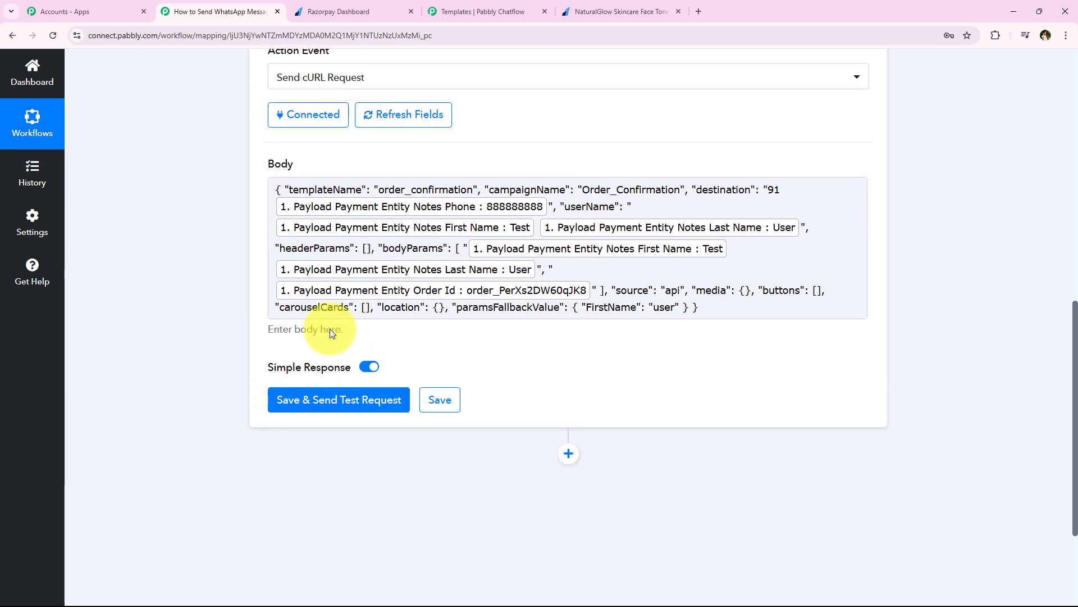
Replace the mapped Notes Phone in destination with a pasted recipient number after 91.
{"action": "left_click", "coordinate": [429, 214]}
{"action": "left_click", "coordinate": [222, 228]}
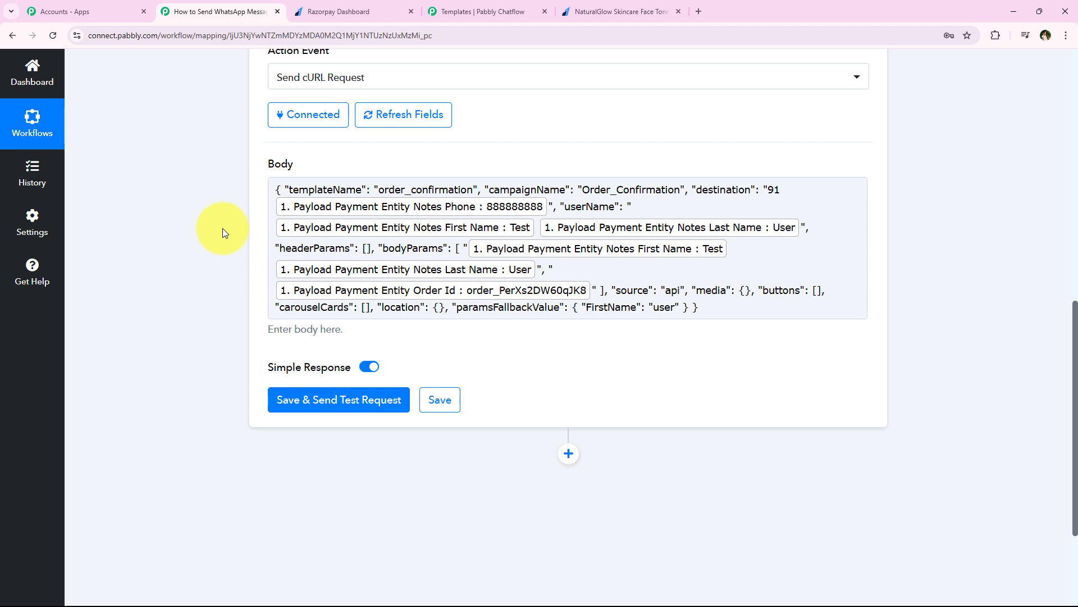
{"action": "left_click", "coordinate": [310, 209]}
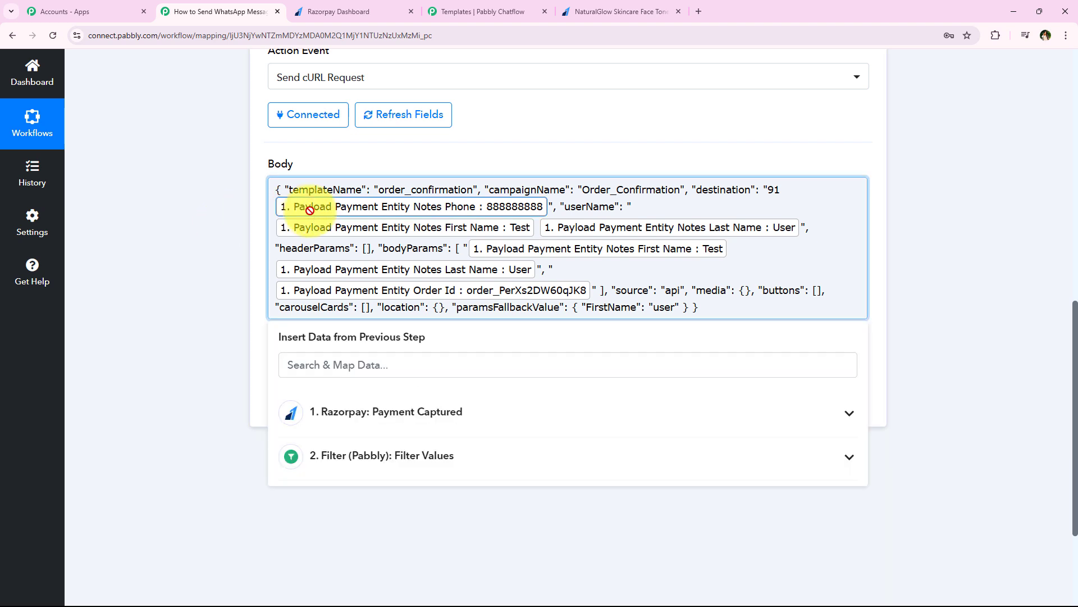
{"action": "key", "text": "BackSpace"}
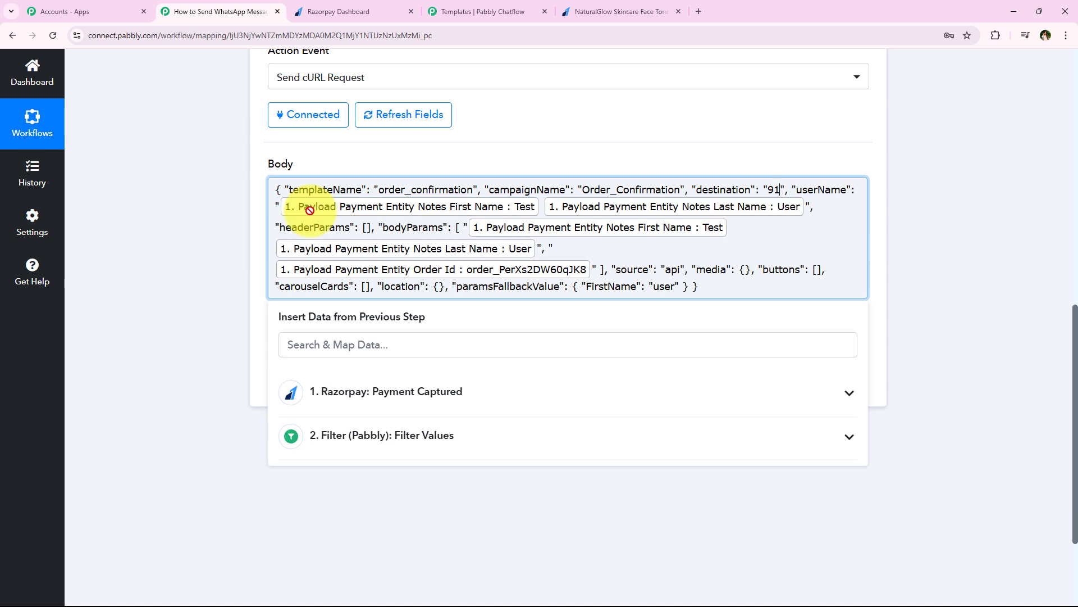
{"action": "key", "text": "ctrl+v"}
{"action": "left_click", "coordinate": [198, 237]}
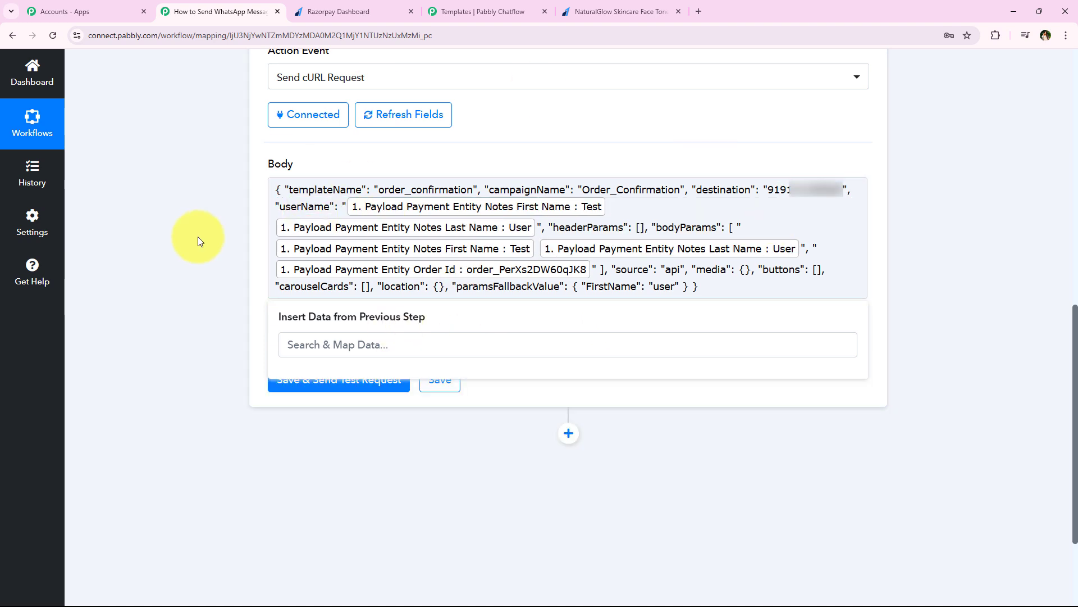
Save and send a test request, getting a successful WhatsApp response with a message ID.
{"action": "left_click", "coordinate": [345, 387]}
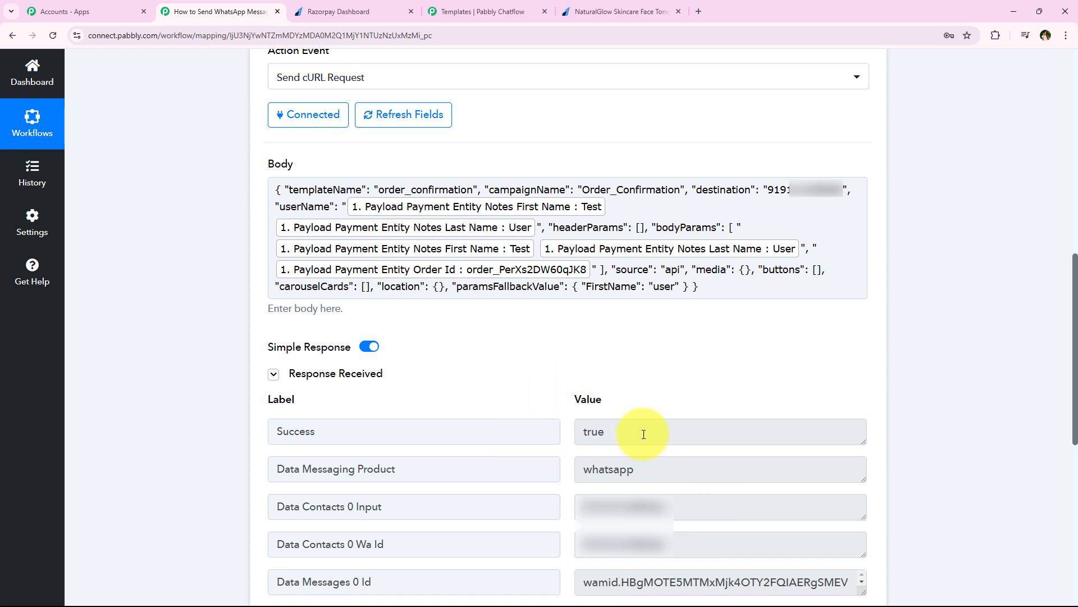
{"action": "left_click", "coordinate": [684, 290]}
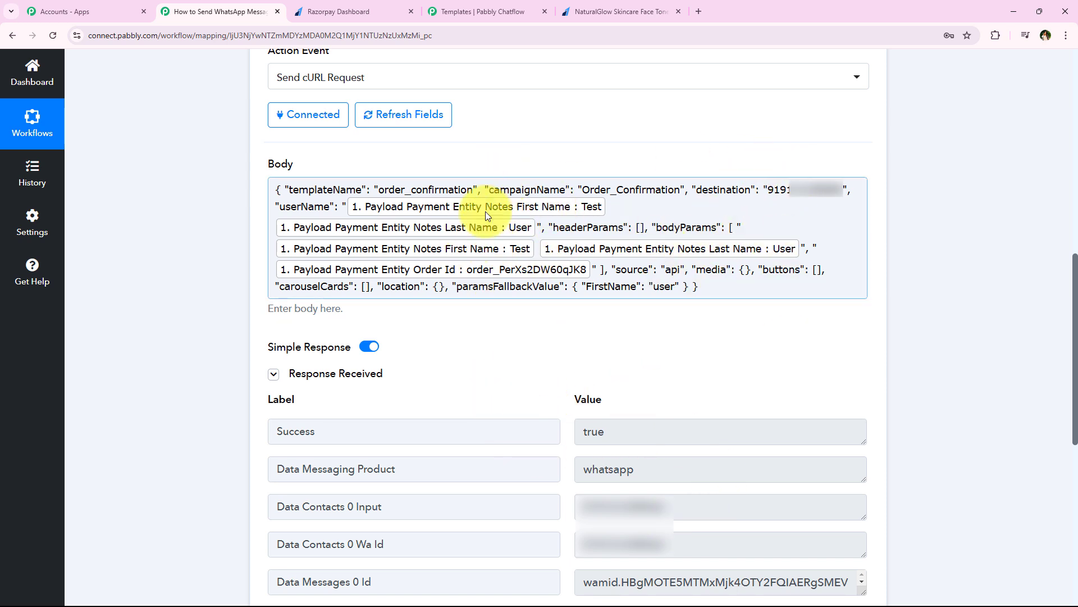
{"action": "left_click", "coordinate": [646, 145]}
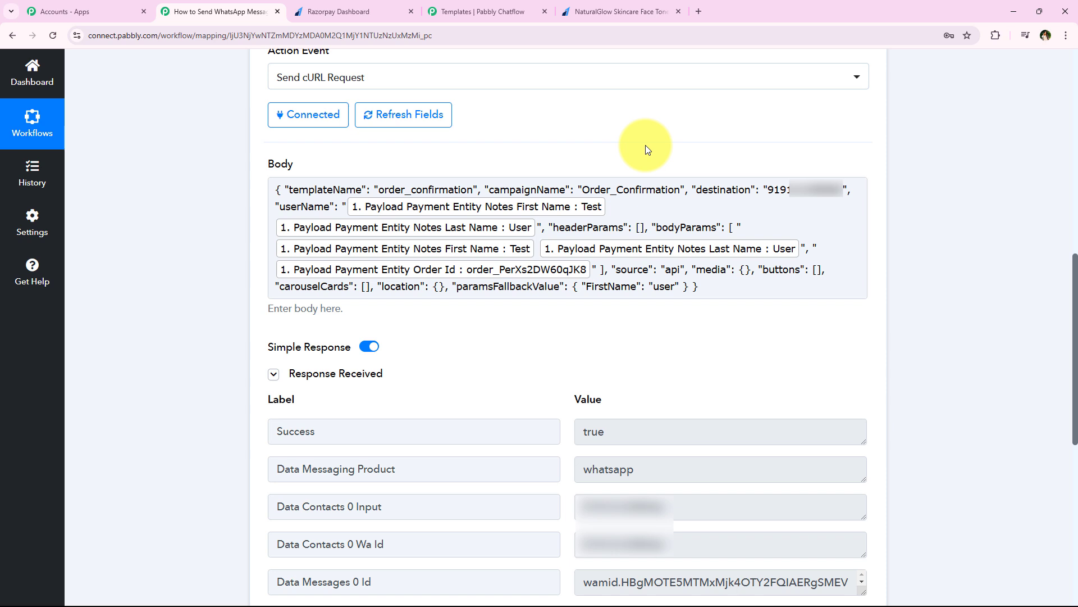
Close the order_confirmation template preview and open the Chatflow inbox.
{"action": "left_click", "coordinate": [454, 5]}
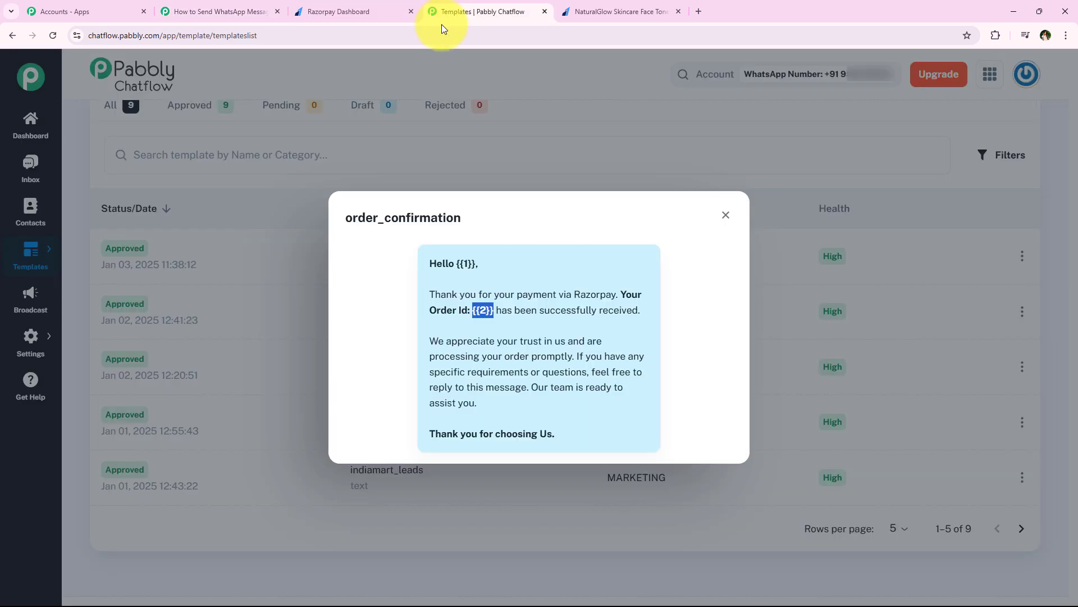
{"action": "left_click", "coordinate": [722, 215]}
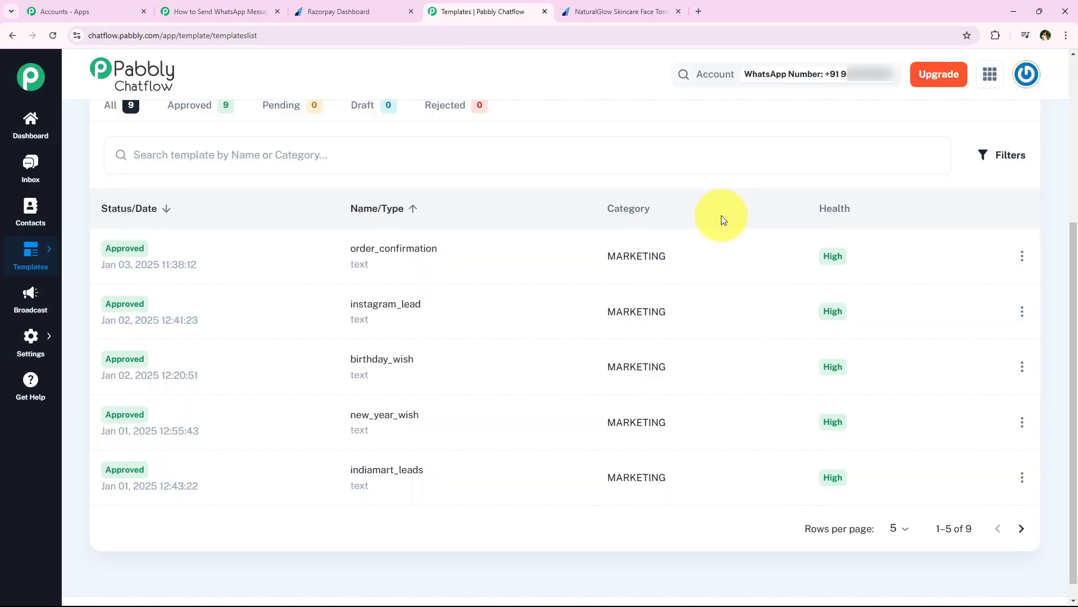
{"action": "left_click", "coordinate": [22, 171]}
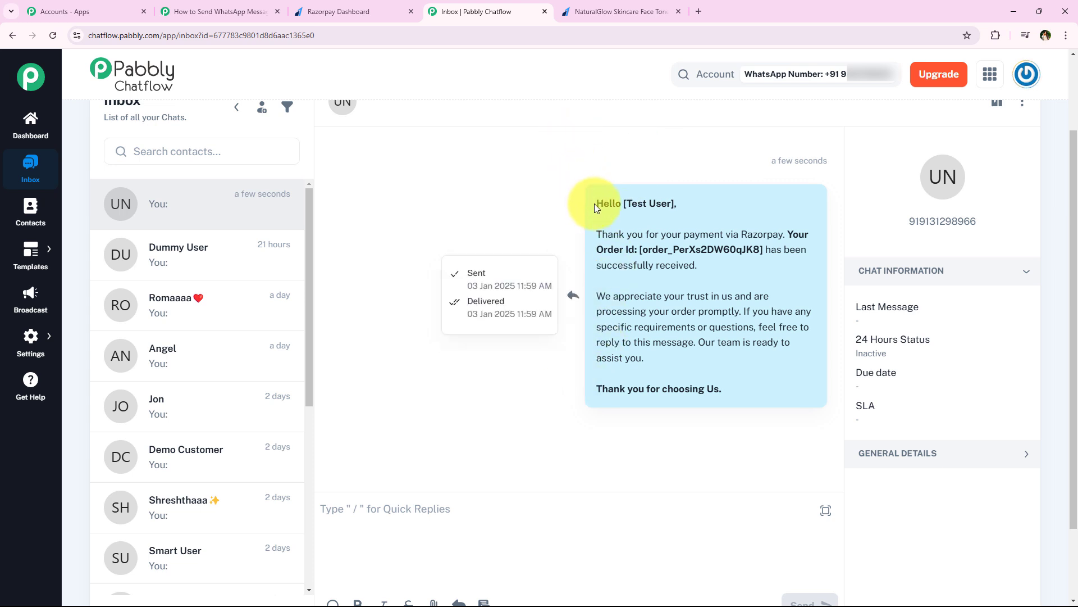
Review the delivered order confirmation, highlighting the thank-you lines and the customer name.
{"action": "left_click_drag", "start_coordinate": [588, 229], "coordinate": [771, 232]}
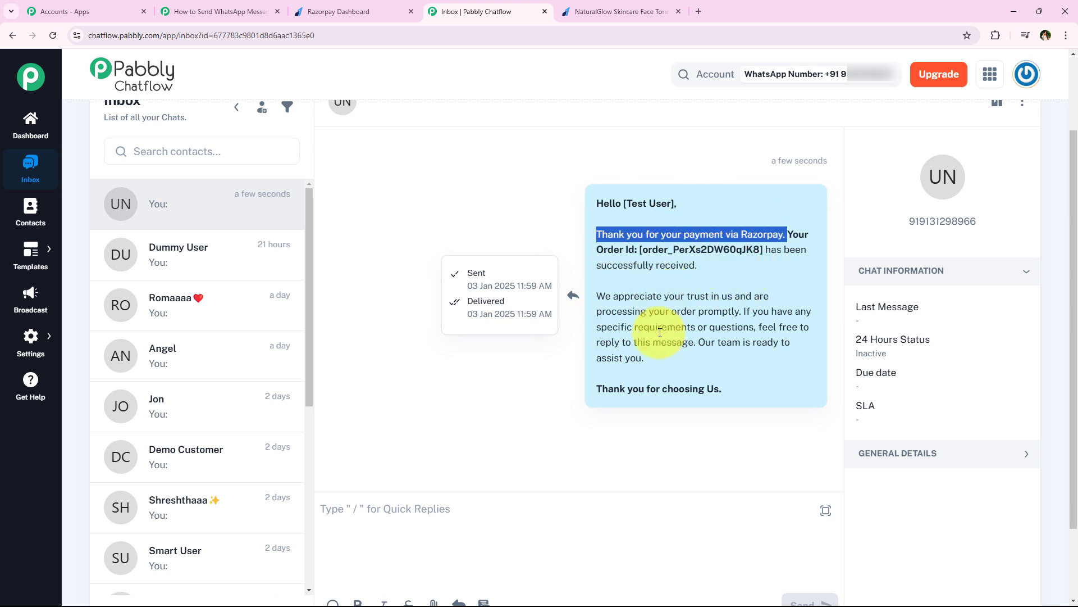
{"action": "left_click", "coordinate": [608, 296]}
{"action": "left_click_drag", "start_coordinate": [608, 296], "coordinate": [740, 313]}
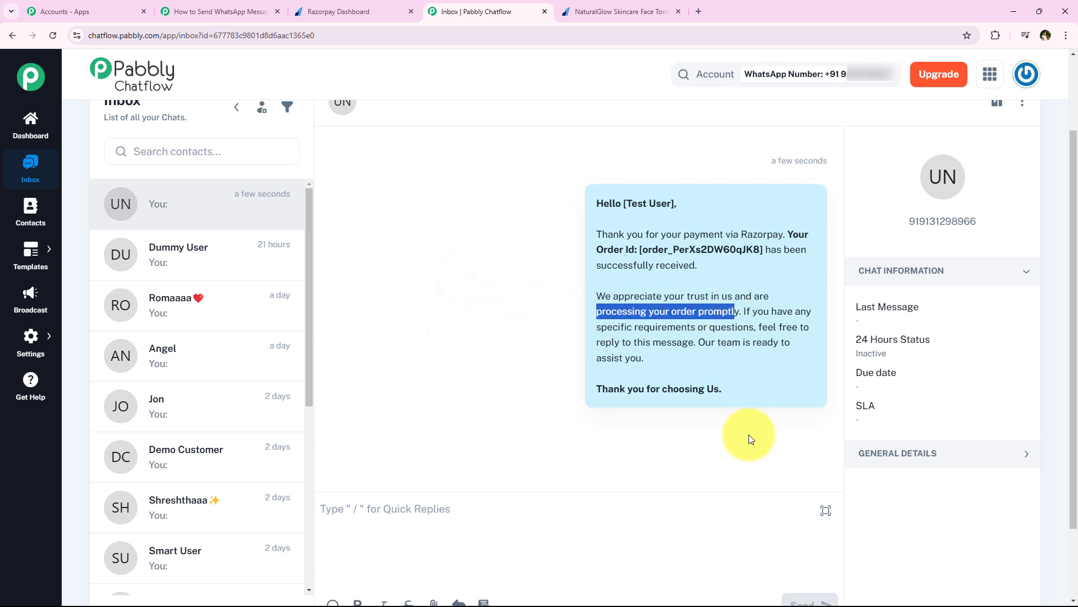
{"action": "left_click", "coordinate": [751, 438]}
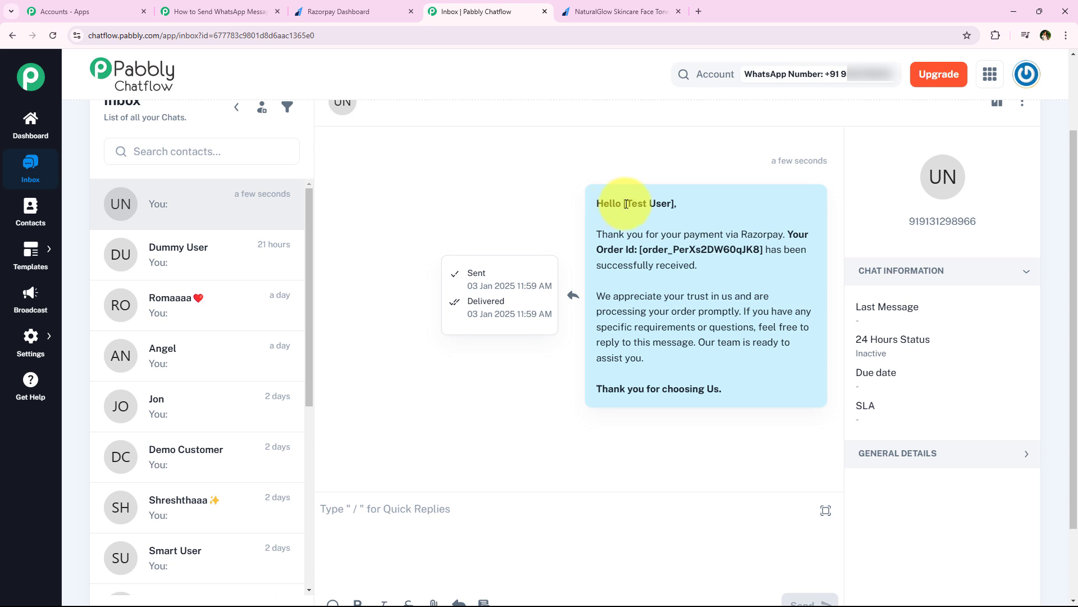
{"action": "left_click_drag", "start_coordinate": [648, 205], "coordinate": [674, 204]}
{"action": "left_click", "coordinate": [252, 11]}
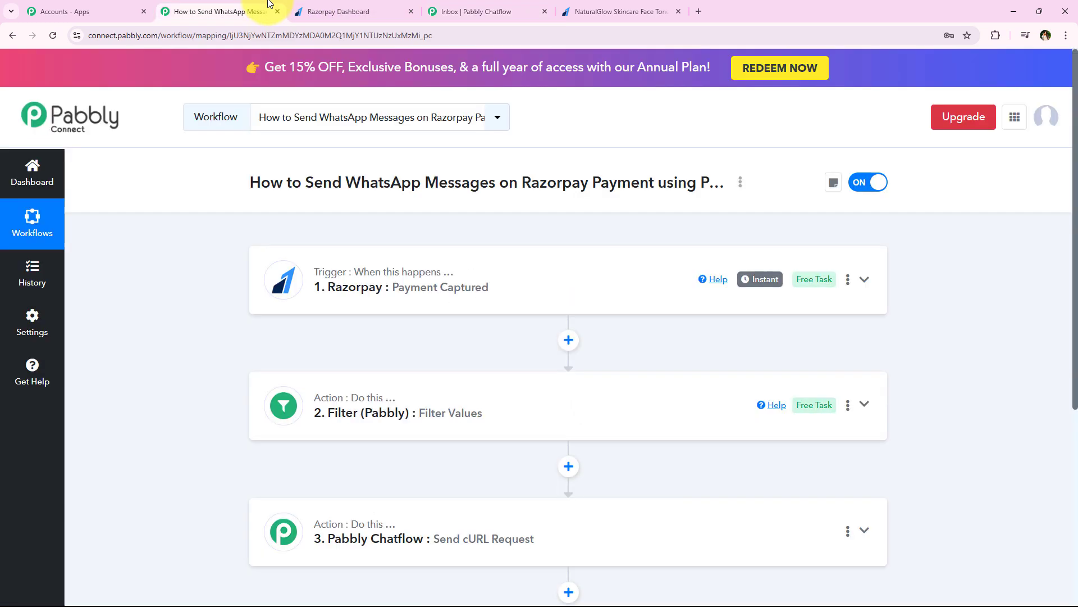
{"action": "scroll", "coordinate": [224, 306], "scroll_direction": "down", "scroll_amount": 5}
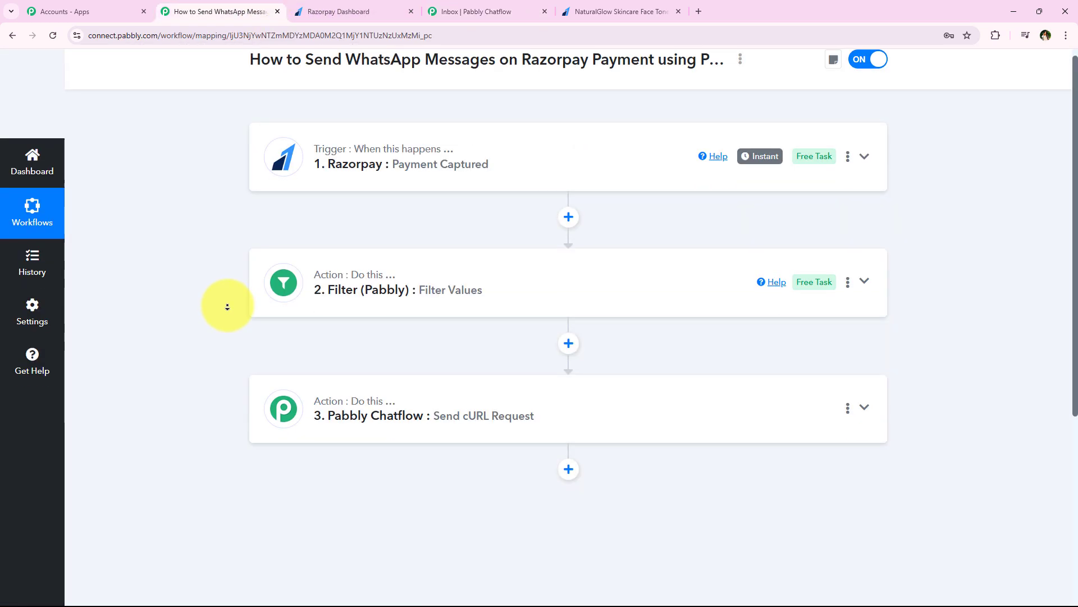
{"action": "scroll", "coordinate": [213, 164], "scroll_direction": "up", "scroll_amount": 5}
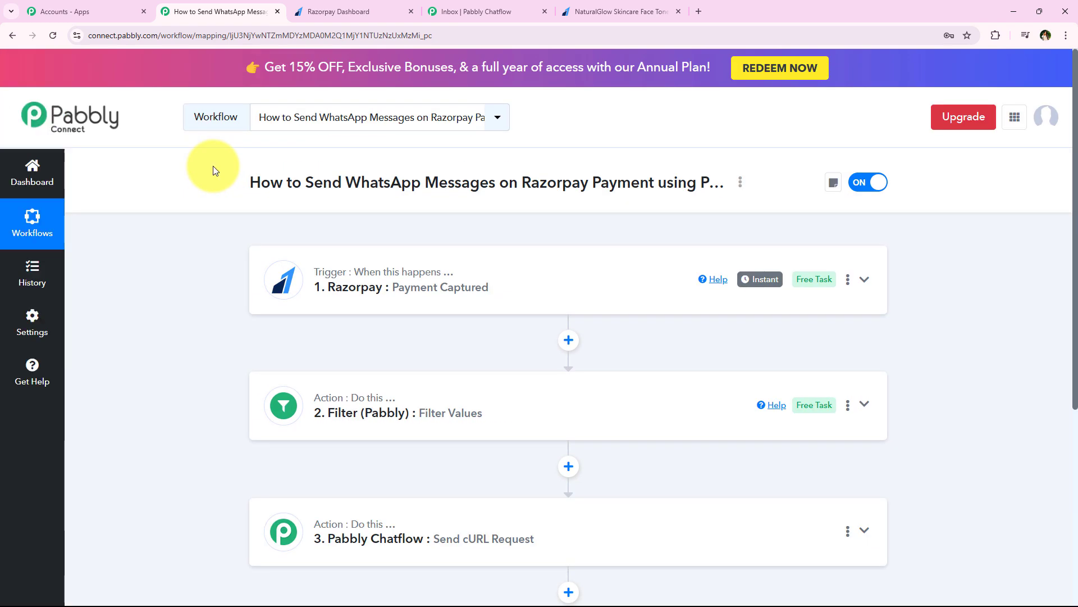
{"action": "scroll", "coordinate": [201, 373], "scroll_direction": "down", "scroll_amount": 2}
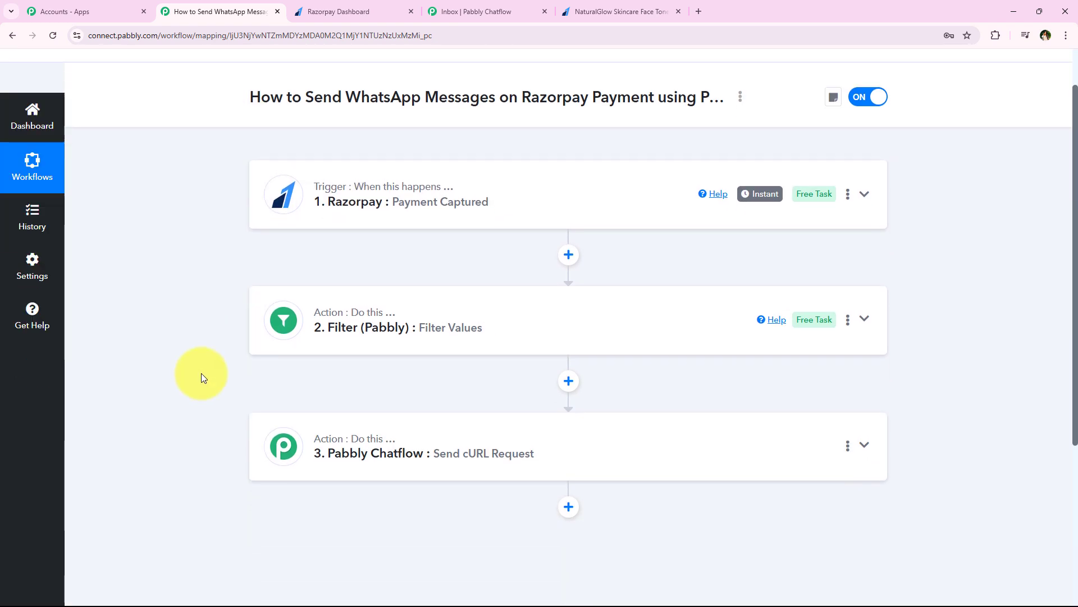
{"action": "scroll", "coordinate": [201, 373], "scroll_direction": "up", "scroll_amount": 2}
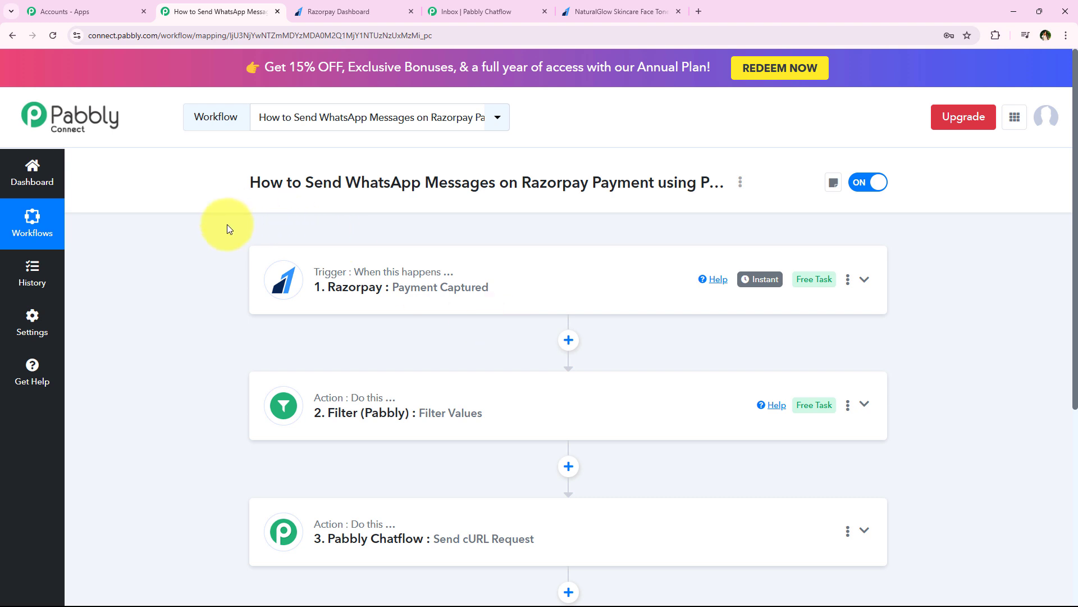
{"action": "scroll", "coordinate": [227, 226], "scroll_direction": "down", "scroll_amount": 2}
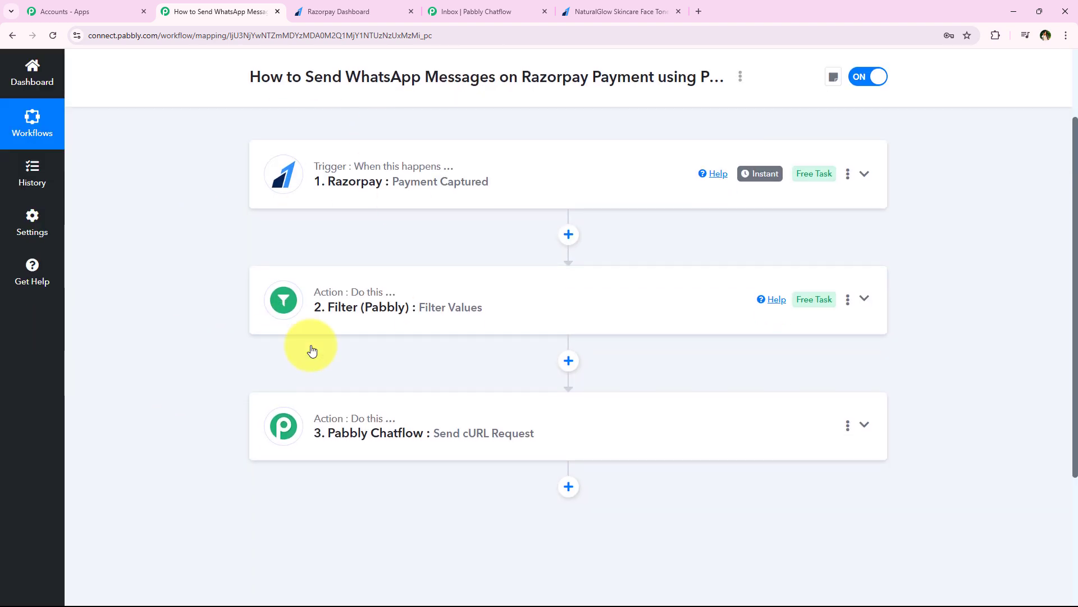
{"action": "left_click", "coordinate": [567, 11]}
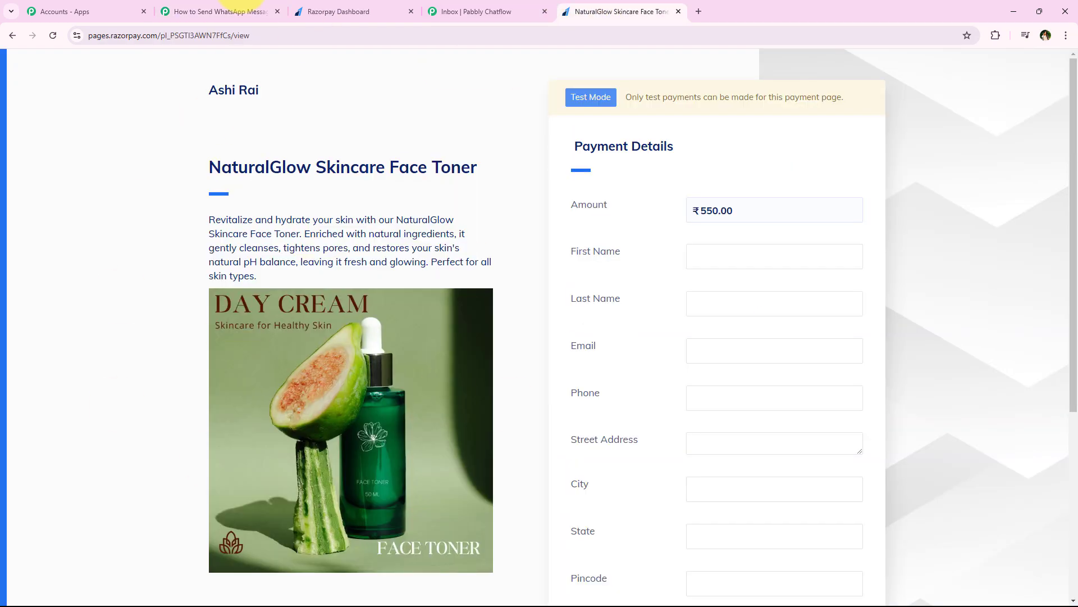
{"action": "left_click", "coordinate": [235, 12]}
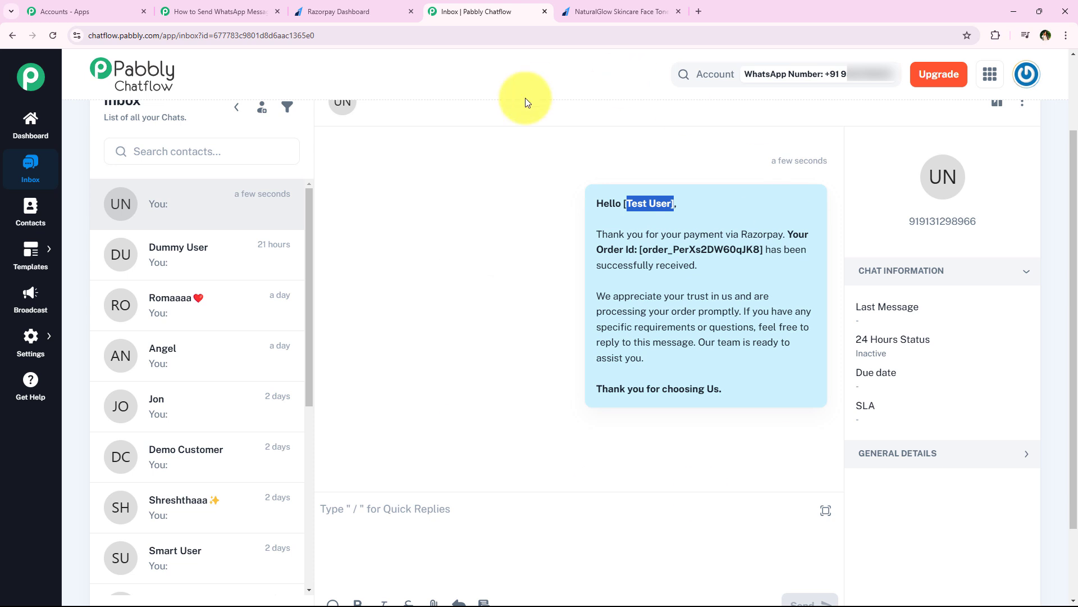
{"action": "left_click", "coordinate": [637, 53]}
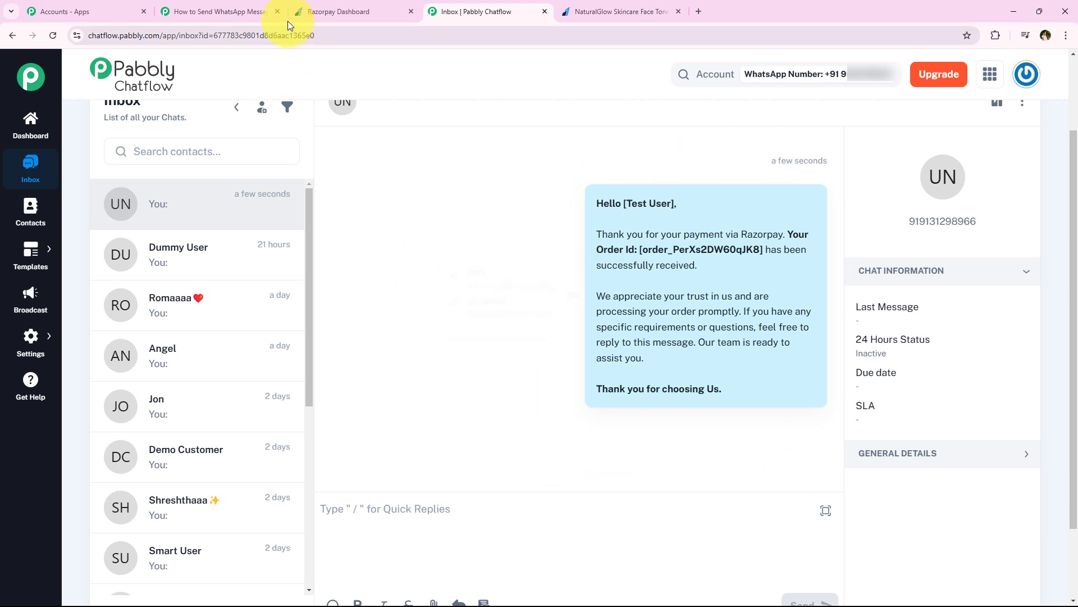
{"action": "left_click", "coordinate": [247, 11]}
{"action": "scroll", "coordinate": [194, 233], "scroll_direction": "up", "scroll_amount": 3}
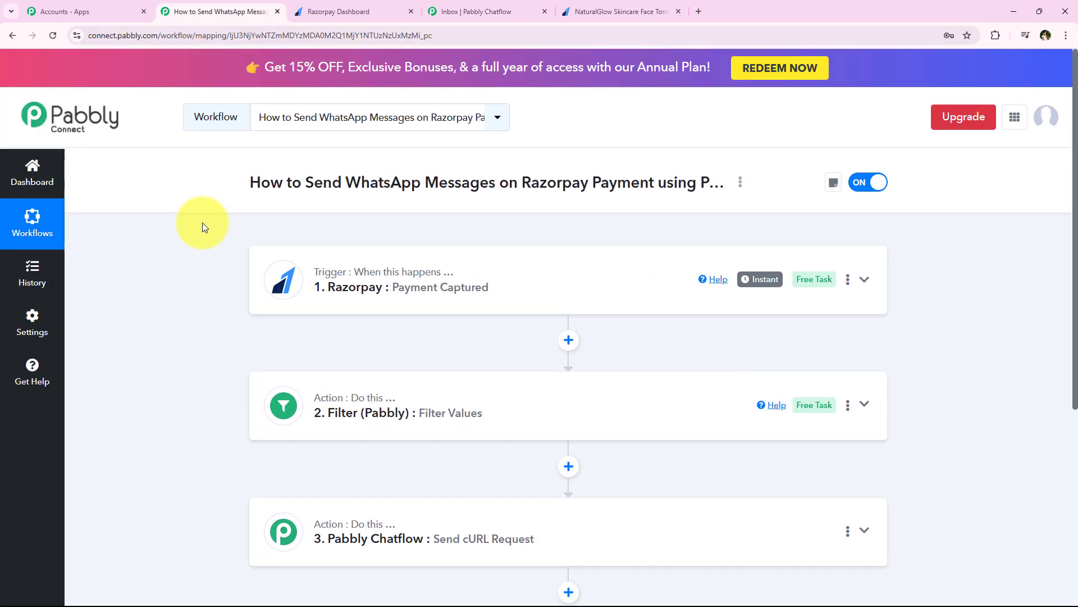